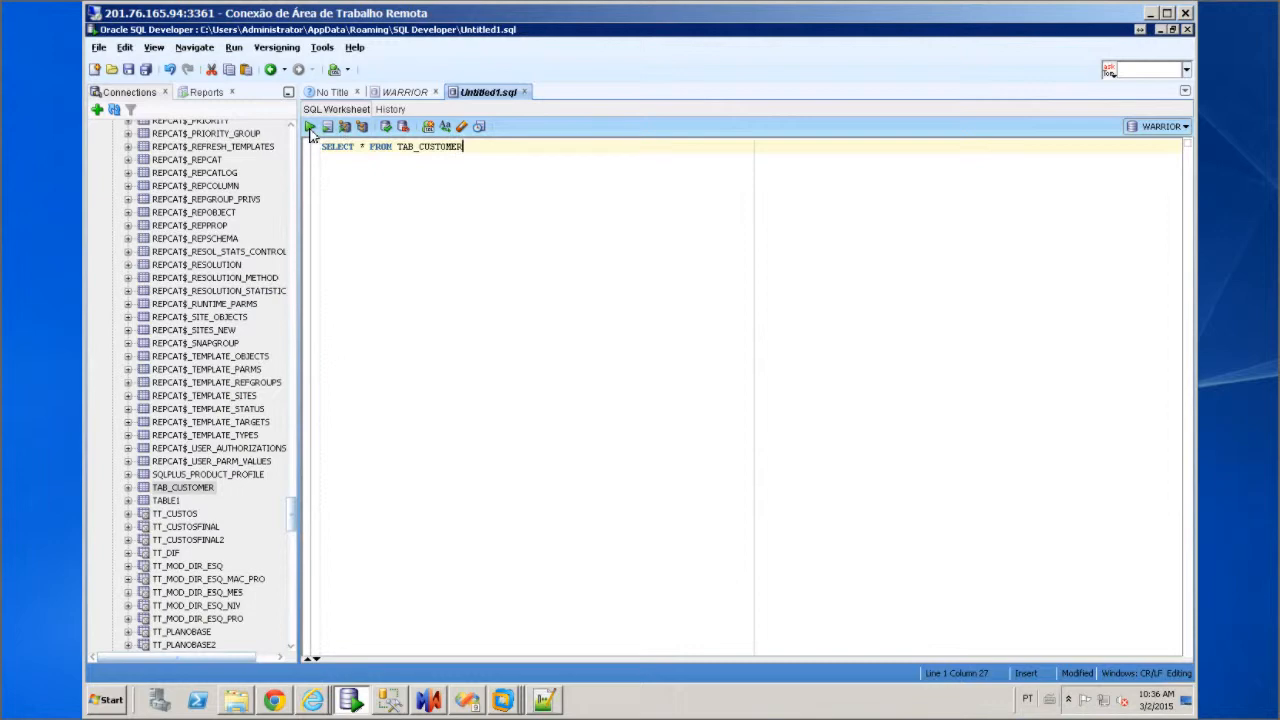
Run SELECT * FROM TAB_CUSTOMER in Oracle SQL Developer to list its three rows, then switch to SSMS
click(310, 127)
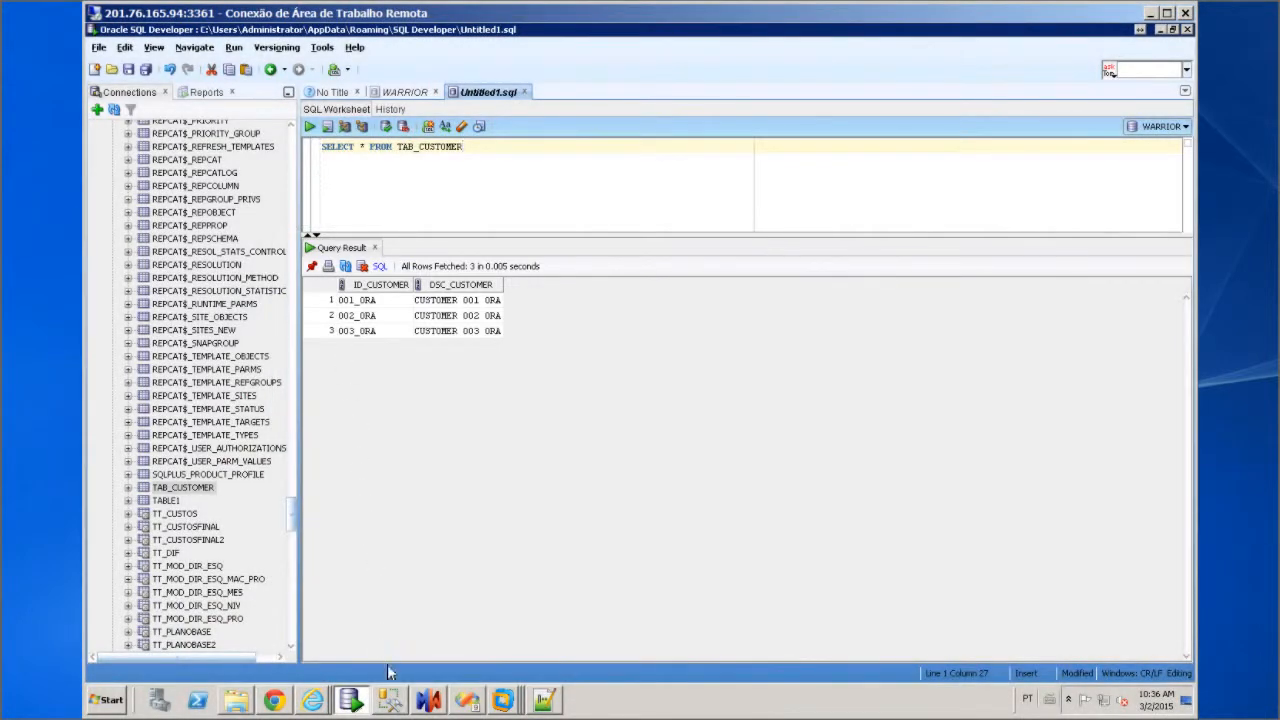
click(392, 704)
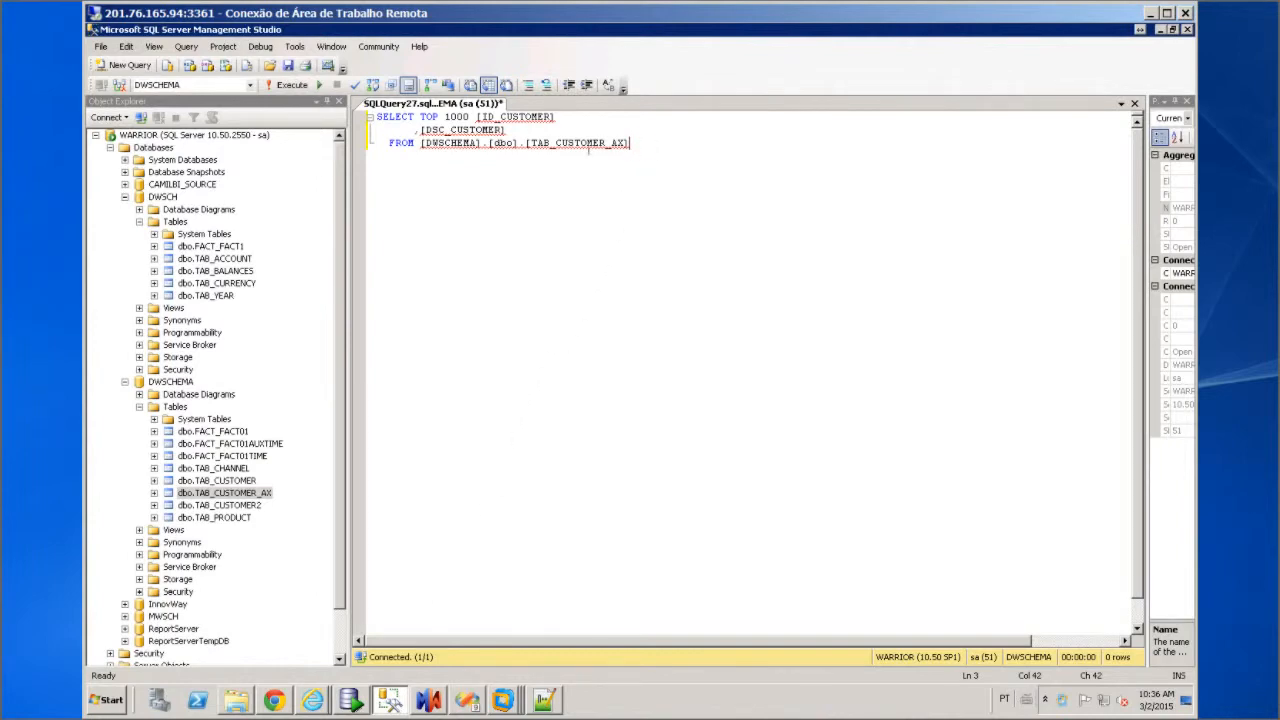
Execute the SELECT TOP 1000 query on TAB_CUSTOMER_AX, then switch to DIM_CUSTOMER.TXT in Notepad++
click(281, 86)
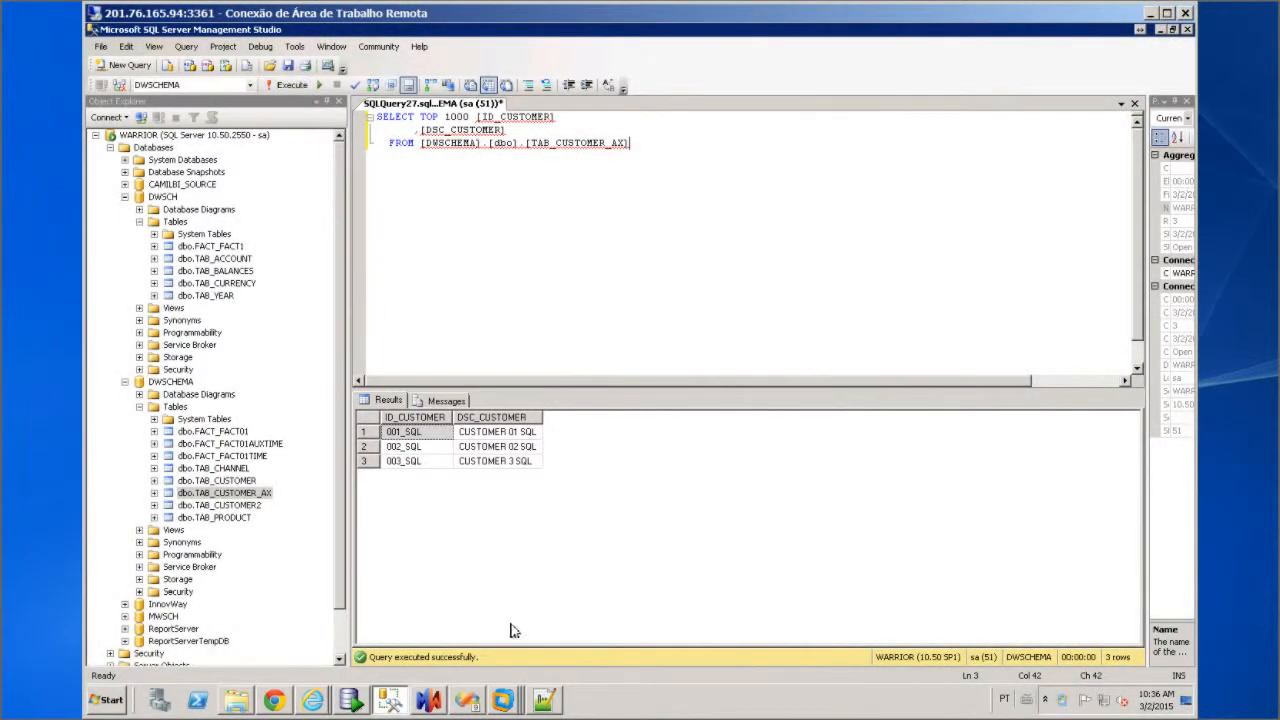
click(544, 700)
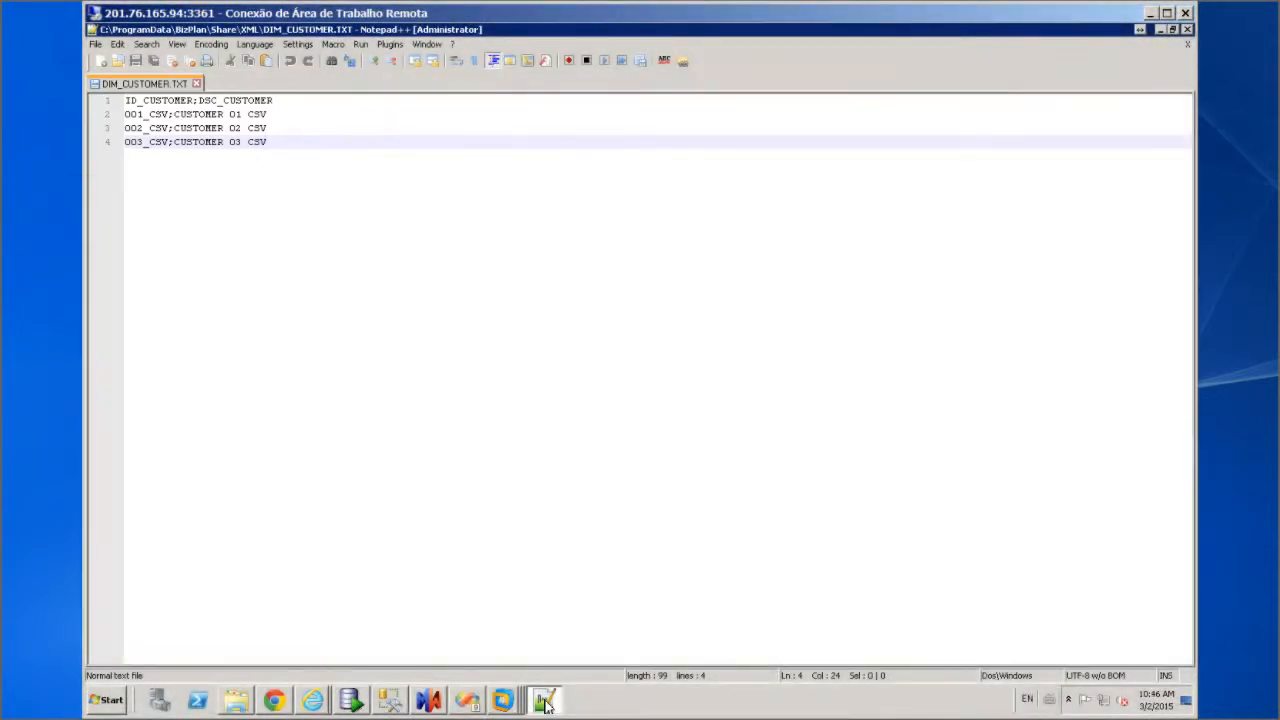
Bring up the DynamicsAX2012R3 virtual machine from the VMware launcher
click(503, 700)
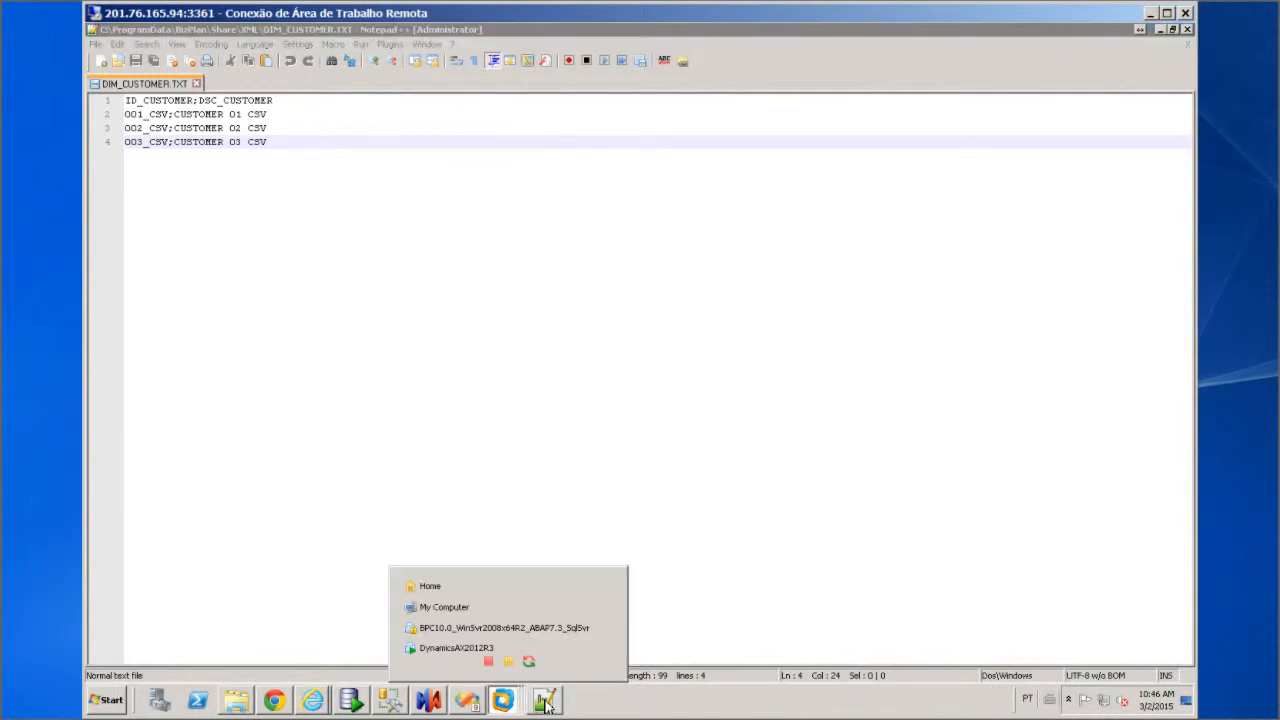
click(462, 666)
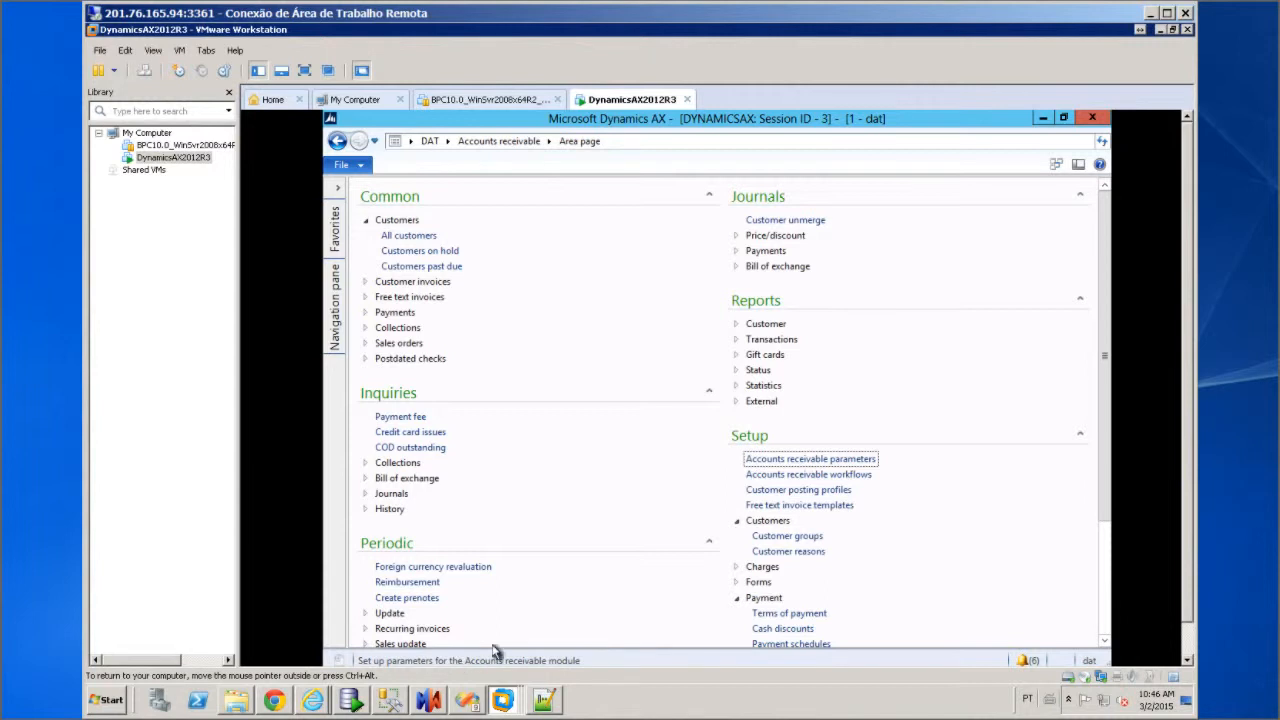
Open Setup > Customers > Customer groups to show G0001 and G0002, then switch to Biz&Plan Connector
click(787, 537)
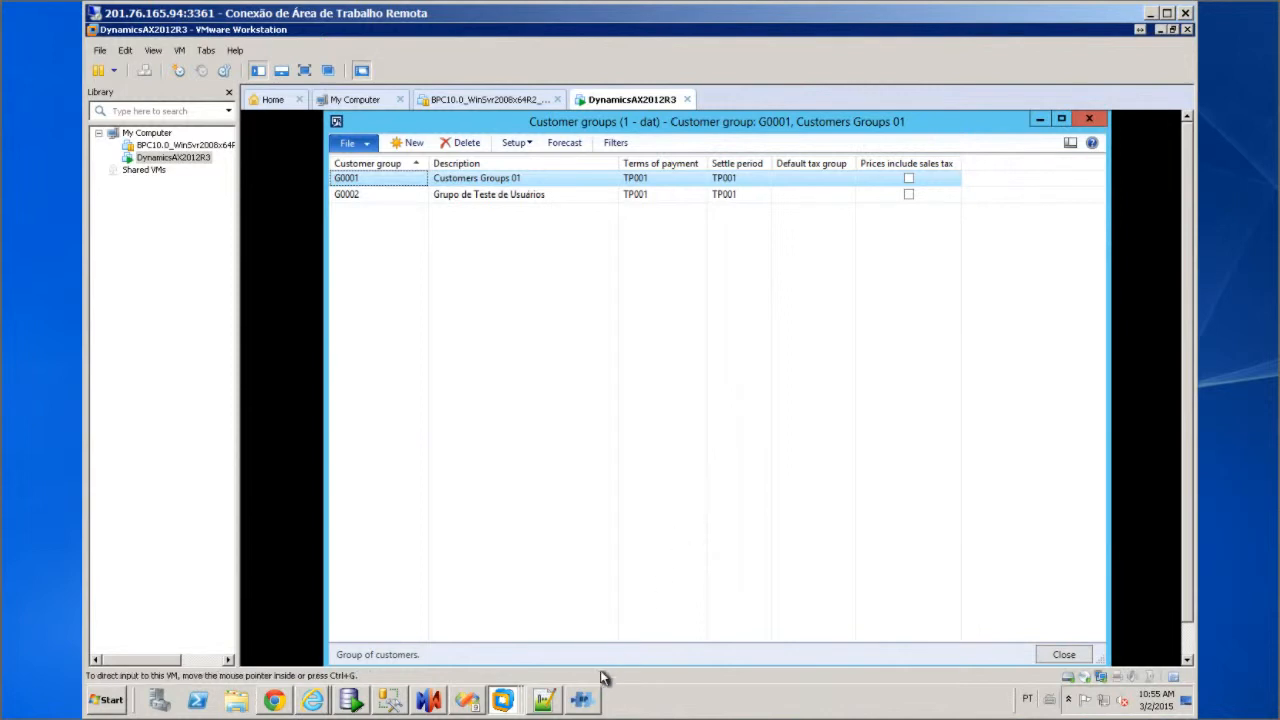
click(587, 700)
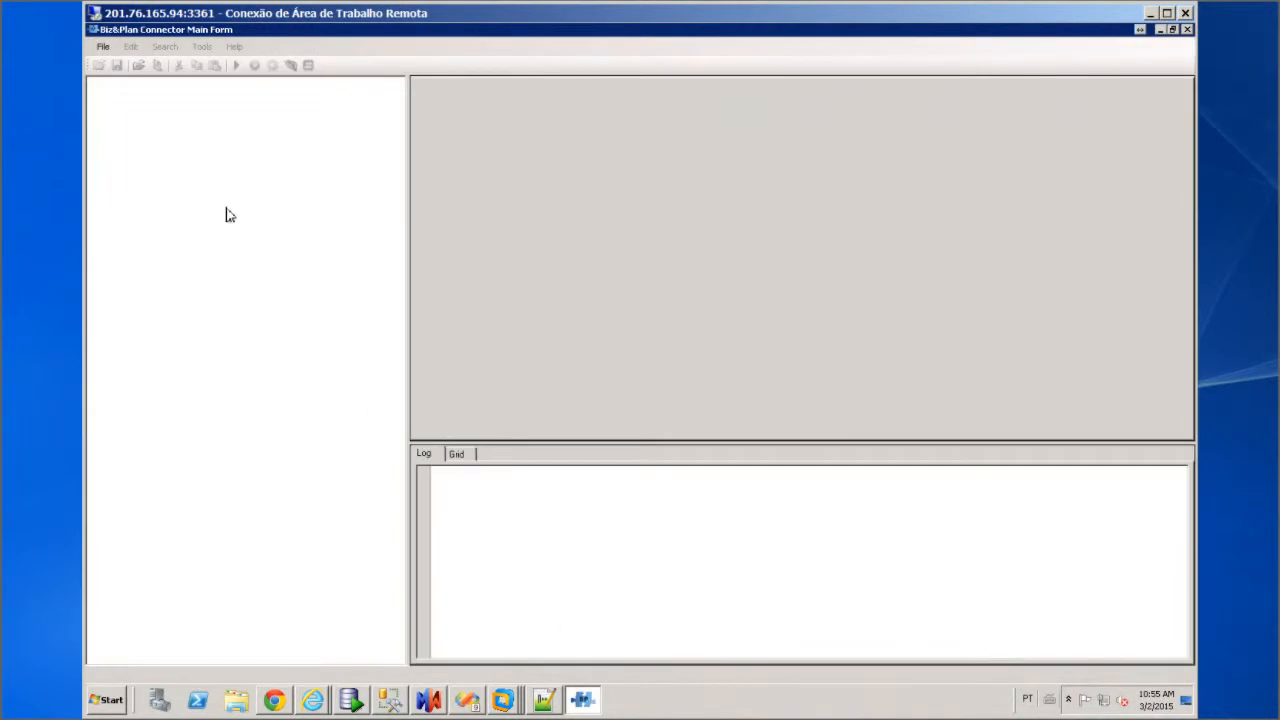
Start File > Connect, select the BPC Extend WS service, and enter the username and password
click(104, 48)
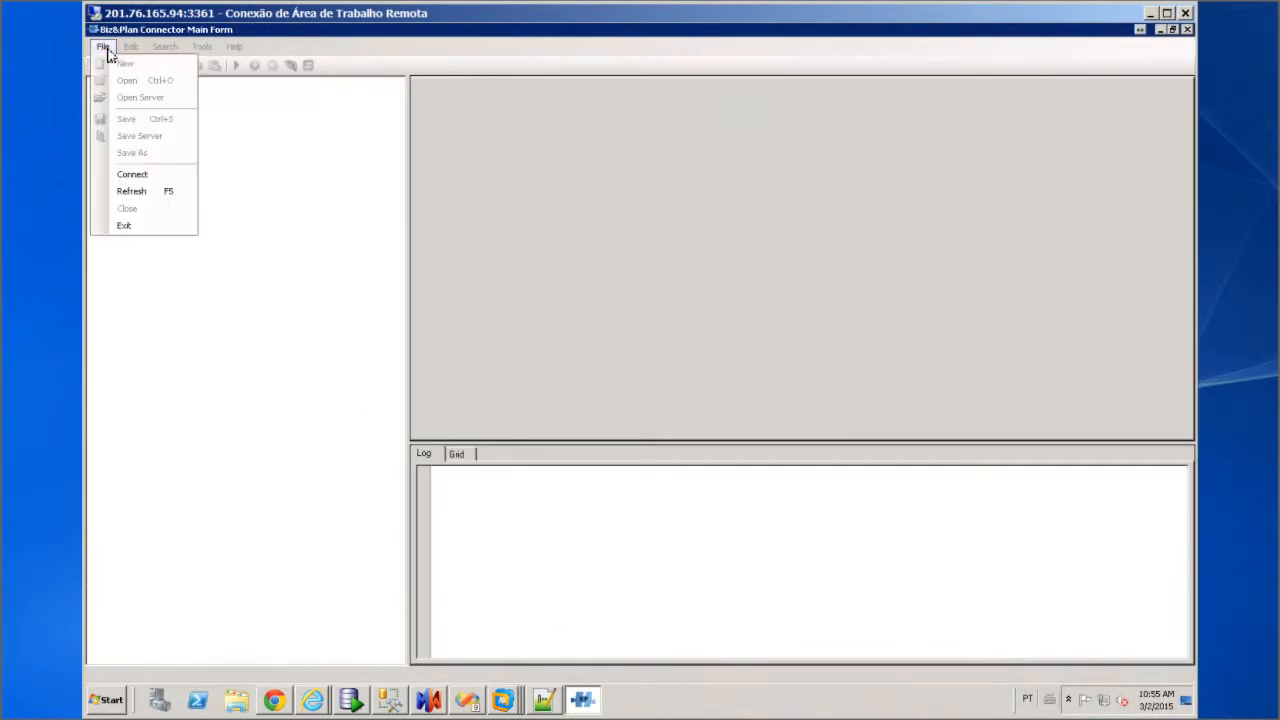
click(147, 176)
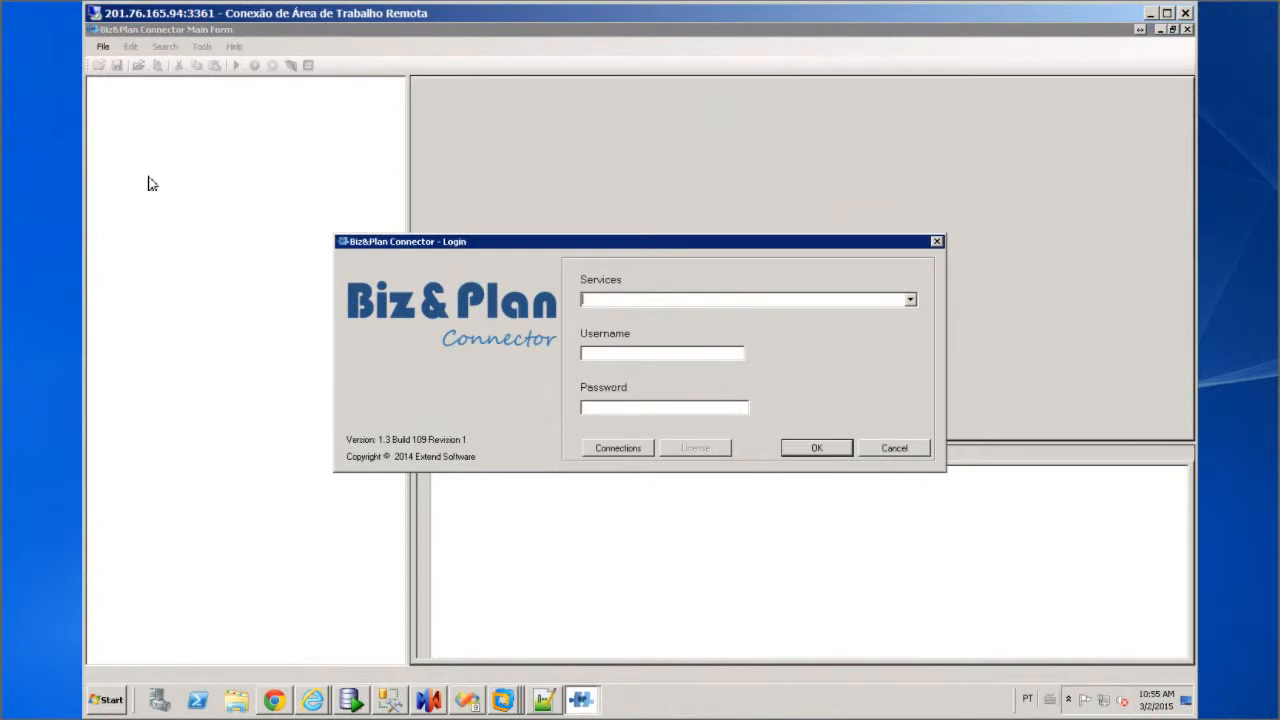
click(895, 309)
click(674, 340)
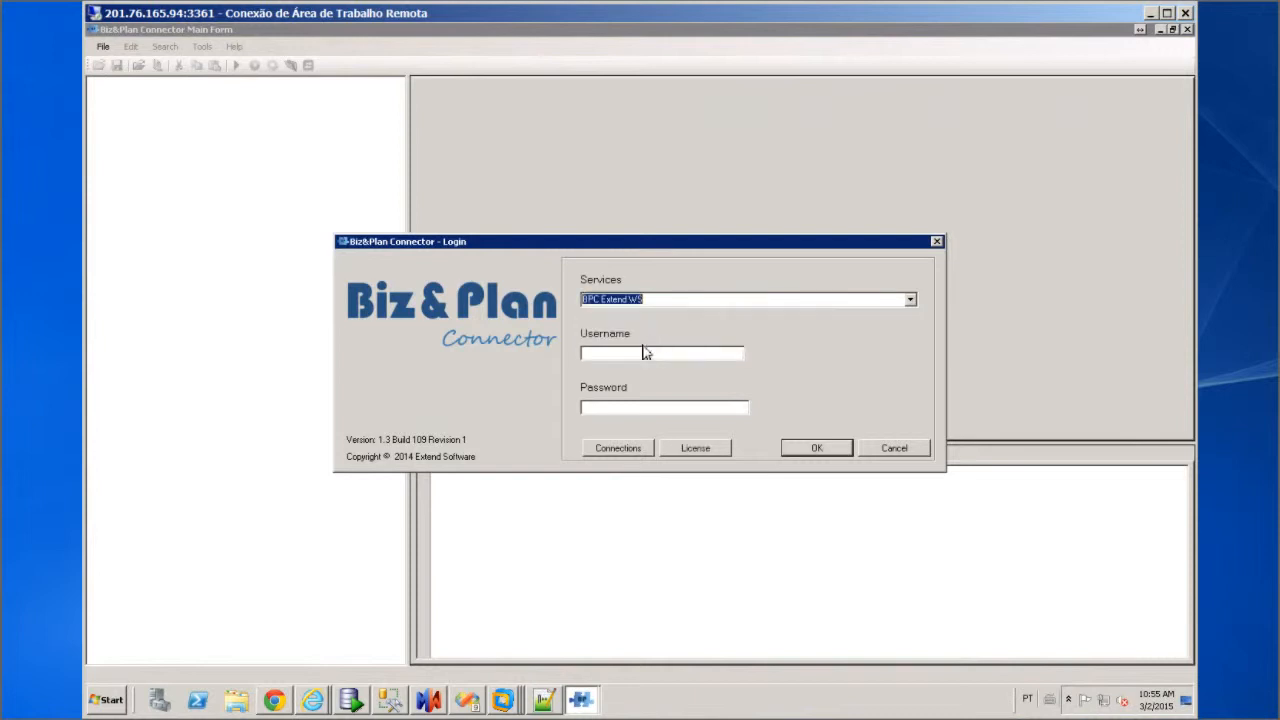
click(618, 353)
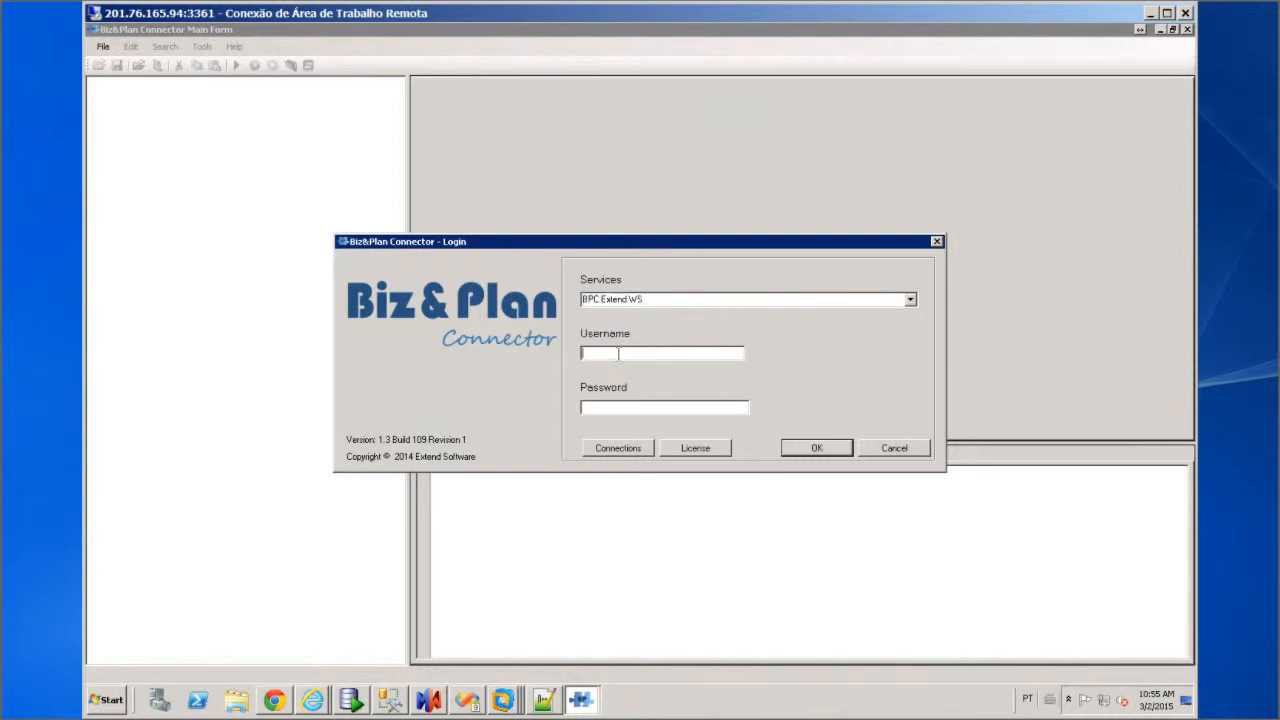
text(sapadmin)
text(********)
Log in and expand localhost > Transfer > Connections > DEMO AX to list its four connections
click(822, 450)
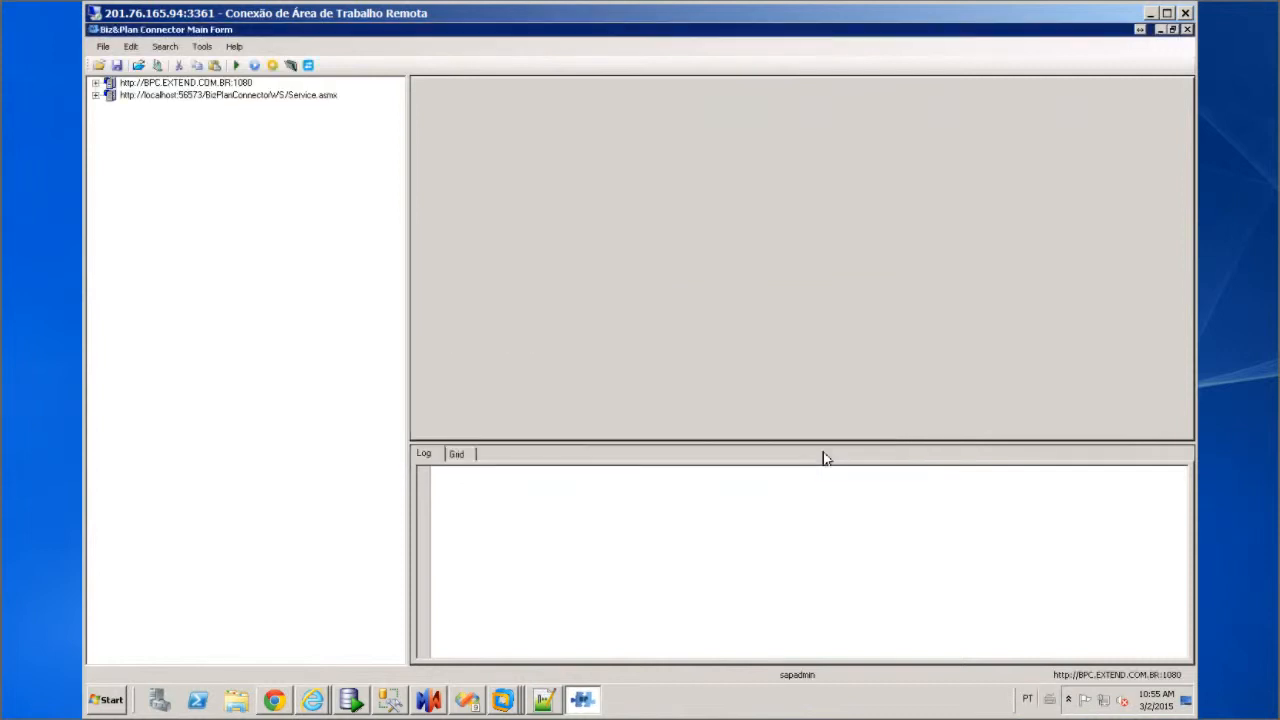
click(95, 95)
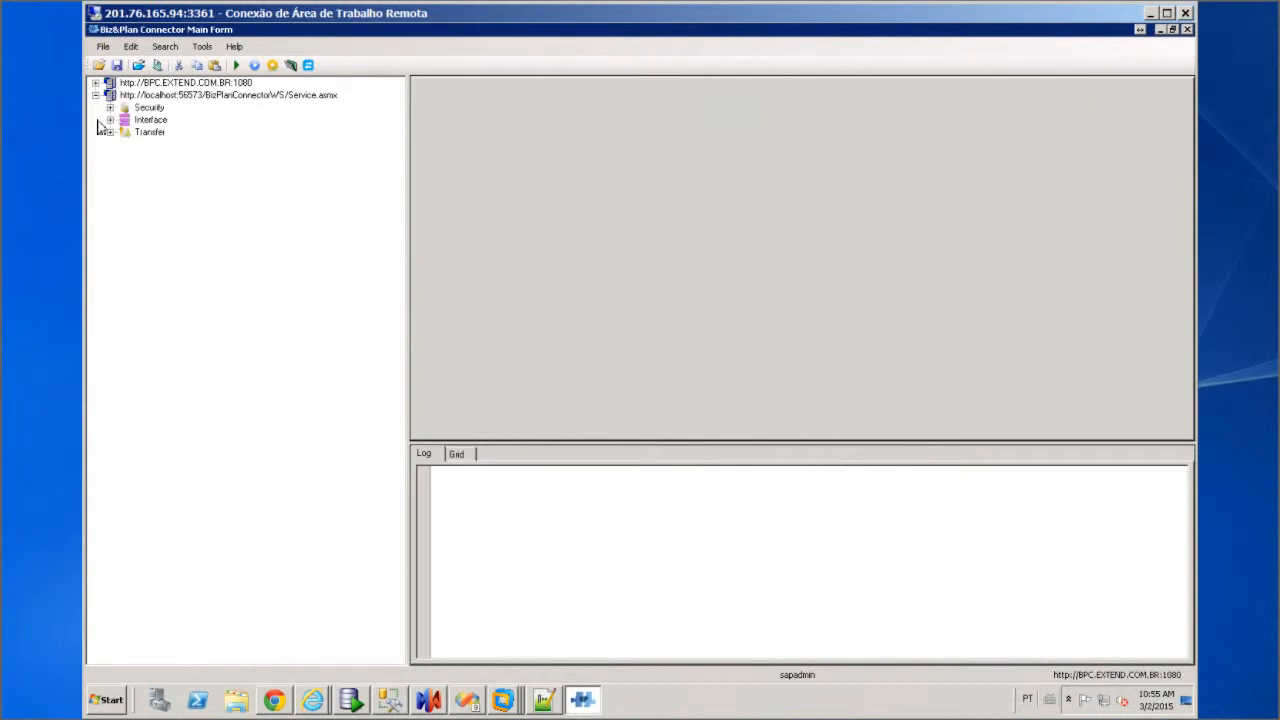
click(110, 133)
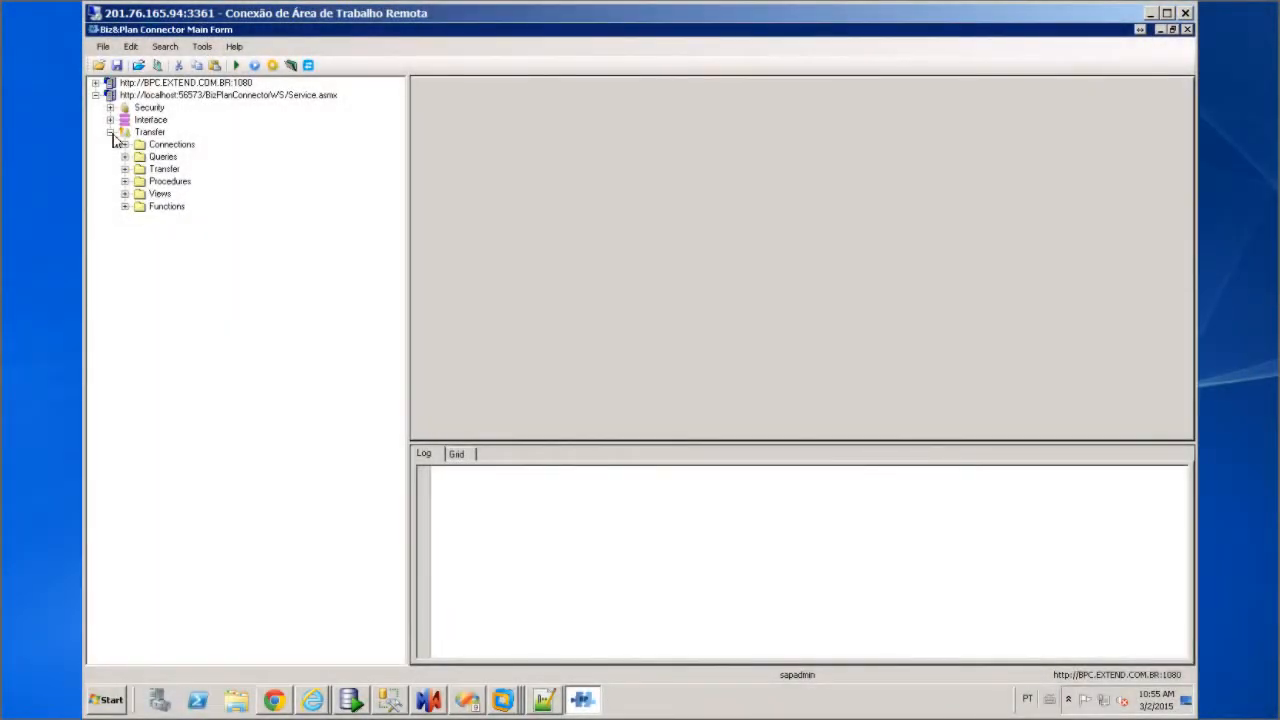
click(125, 145)
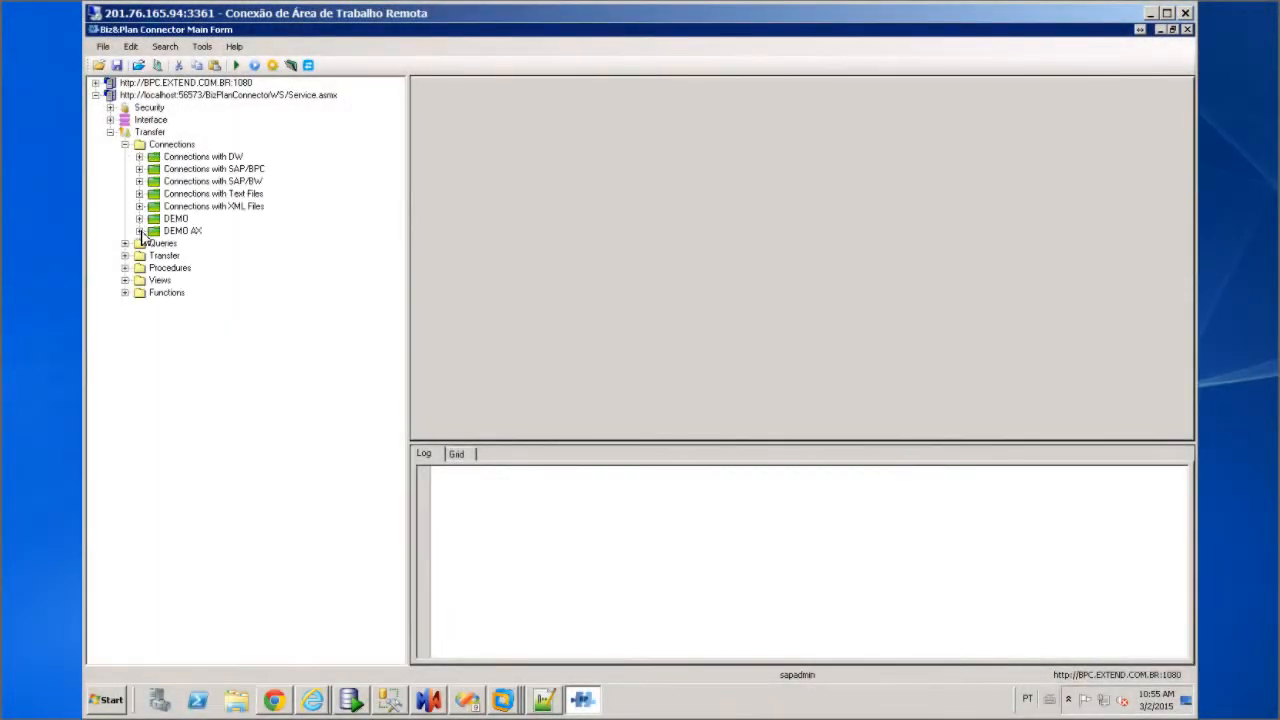
click(139, 231)
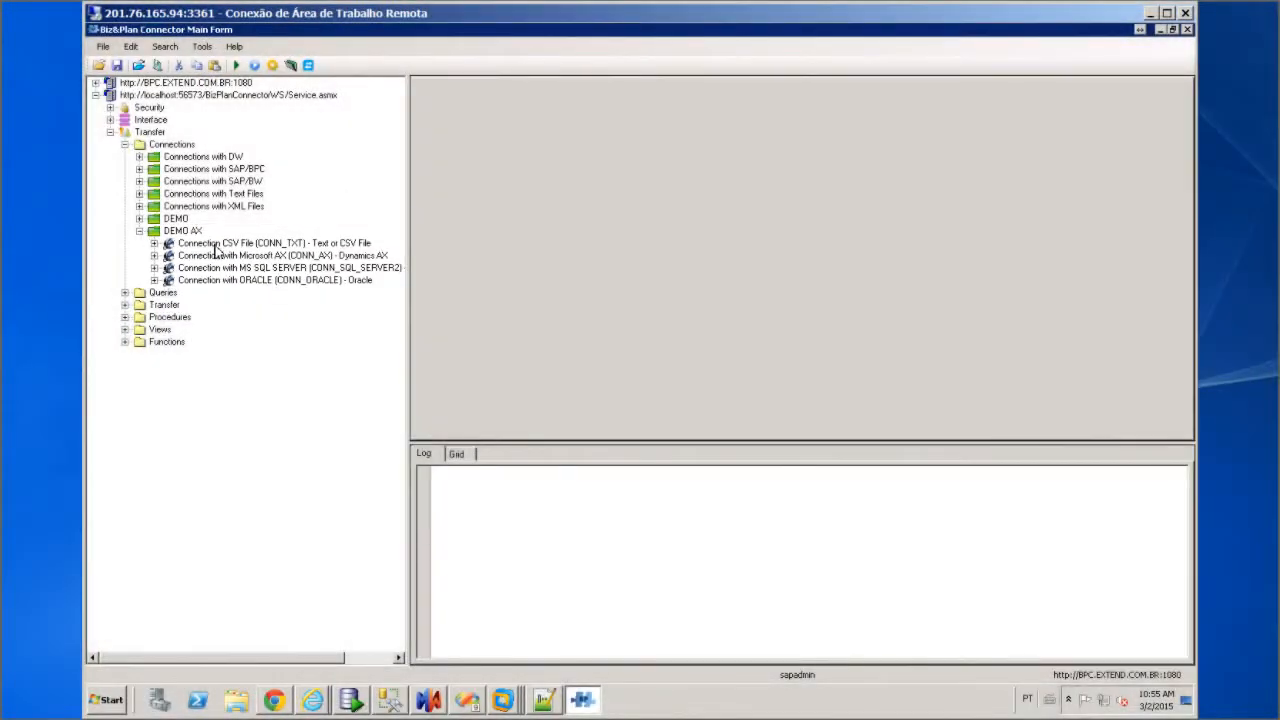
click(220, 245)
right_click(222, 254)
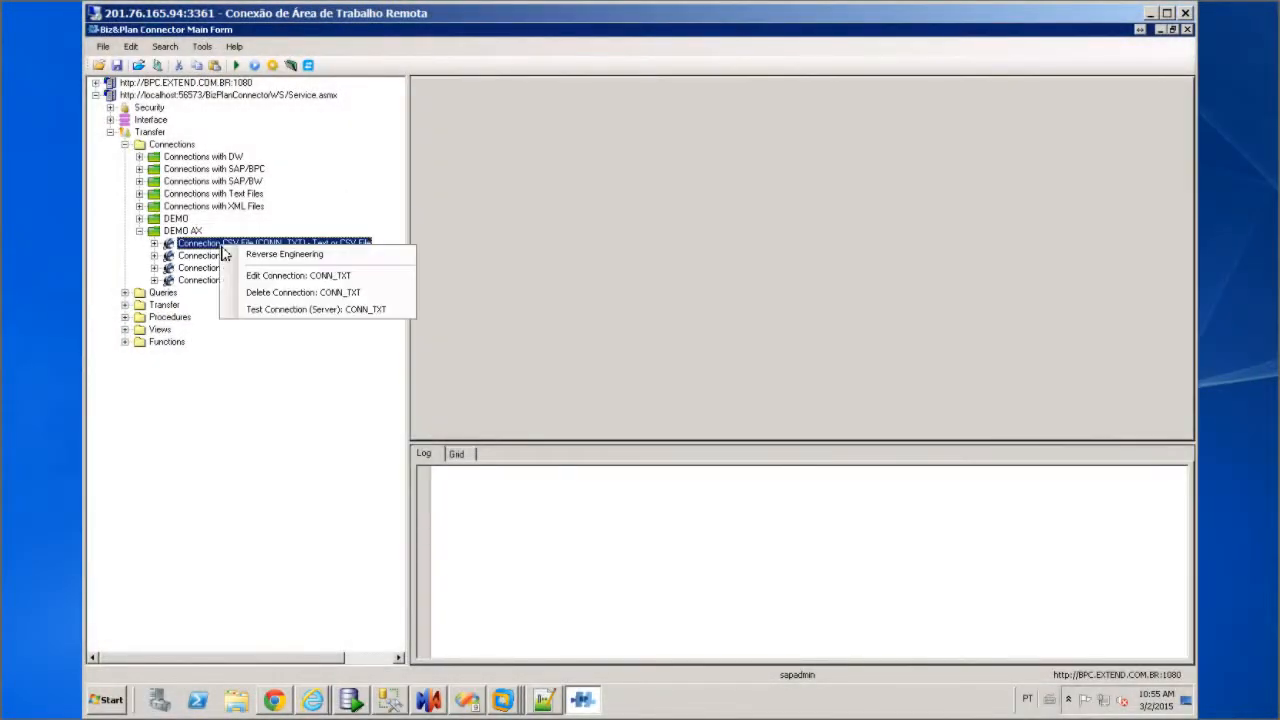
click(270, 275)
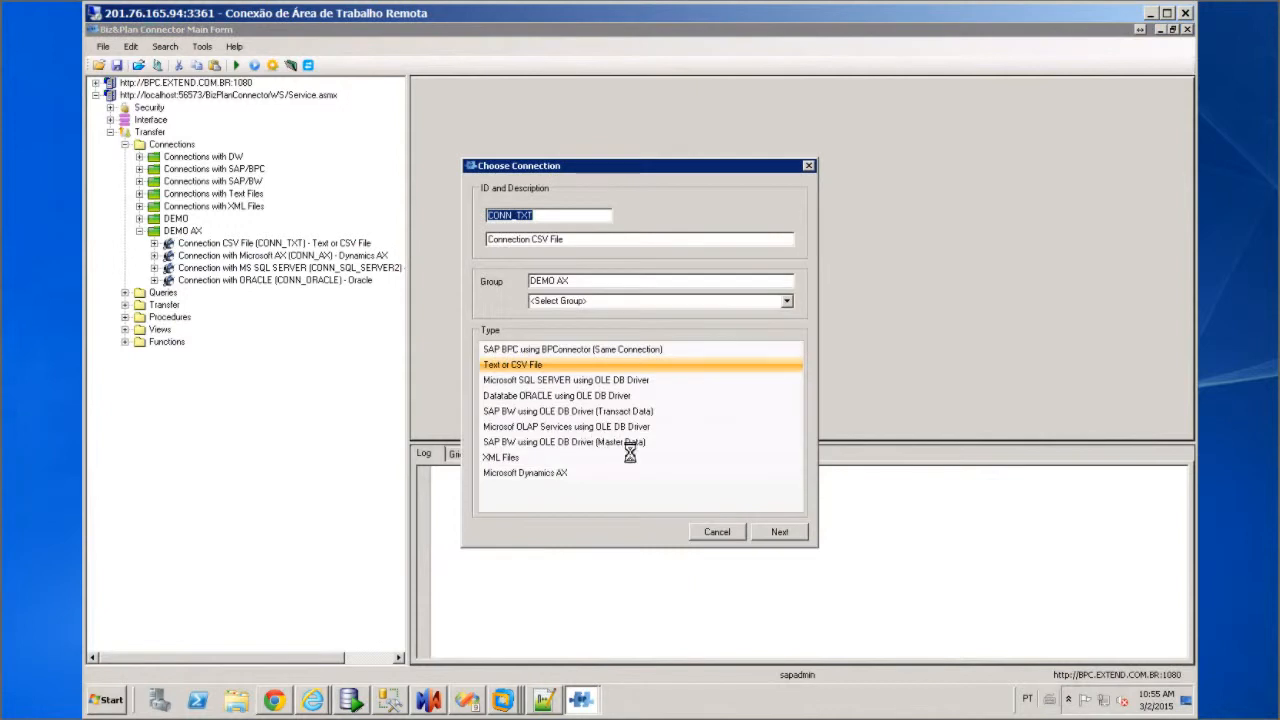
click(781, 534)
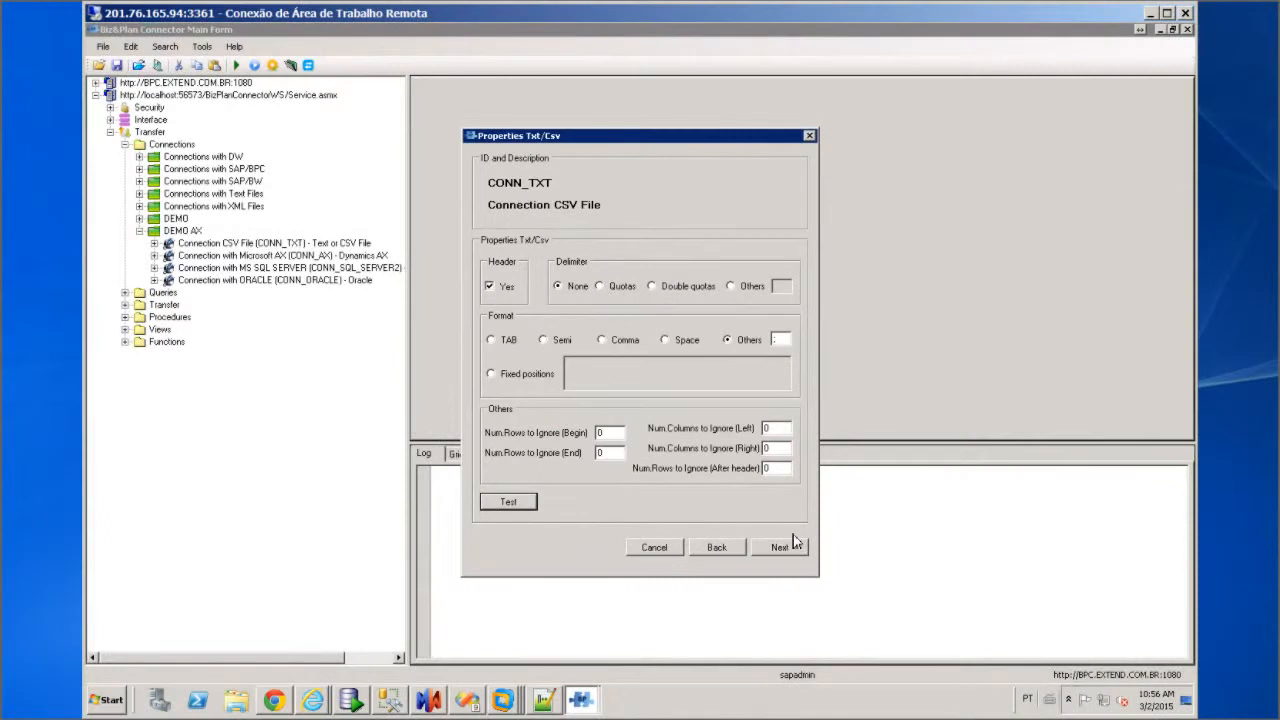
click(786, 543)
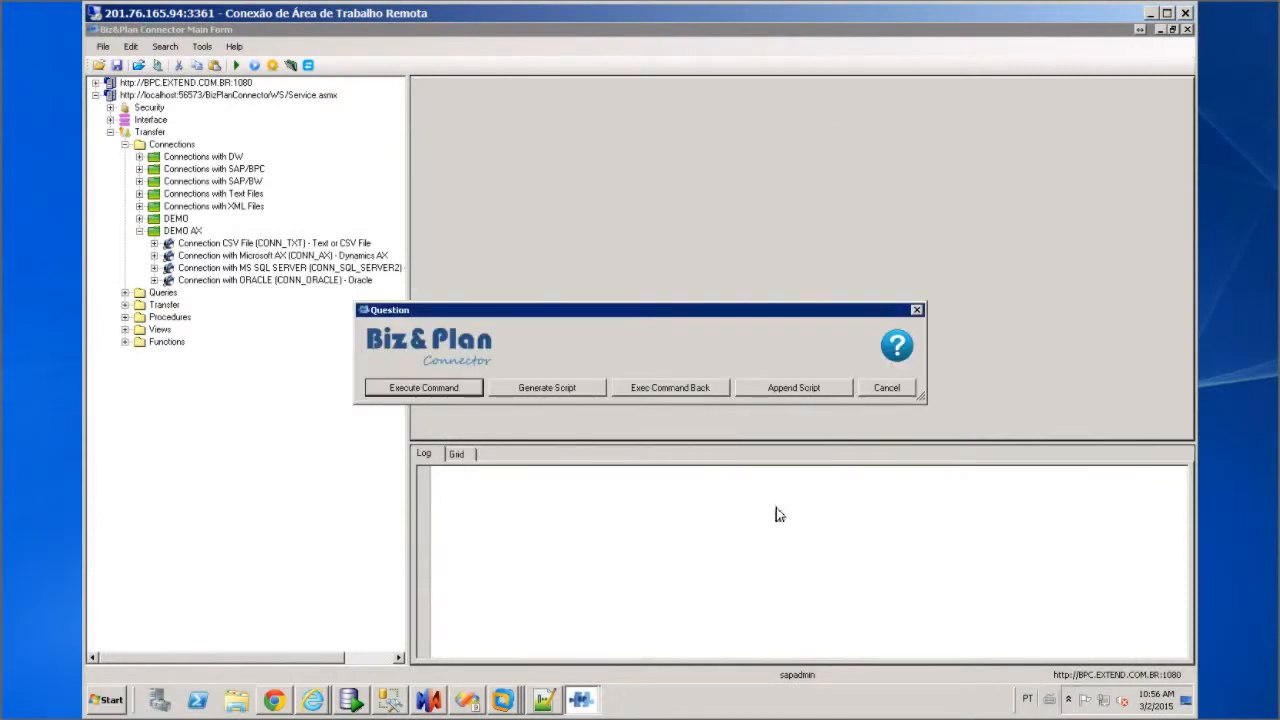
click(892, 391)
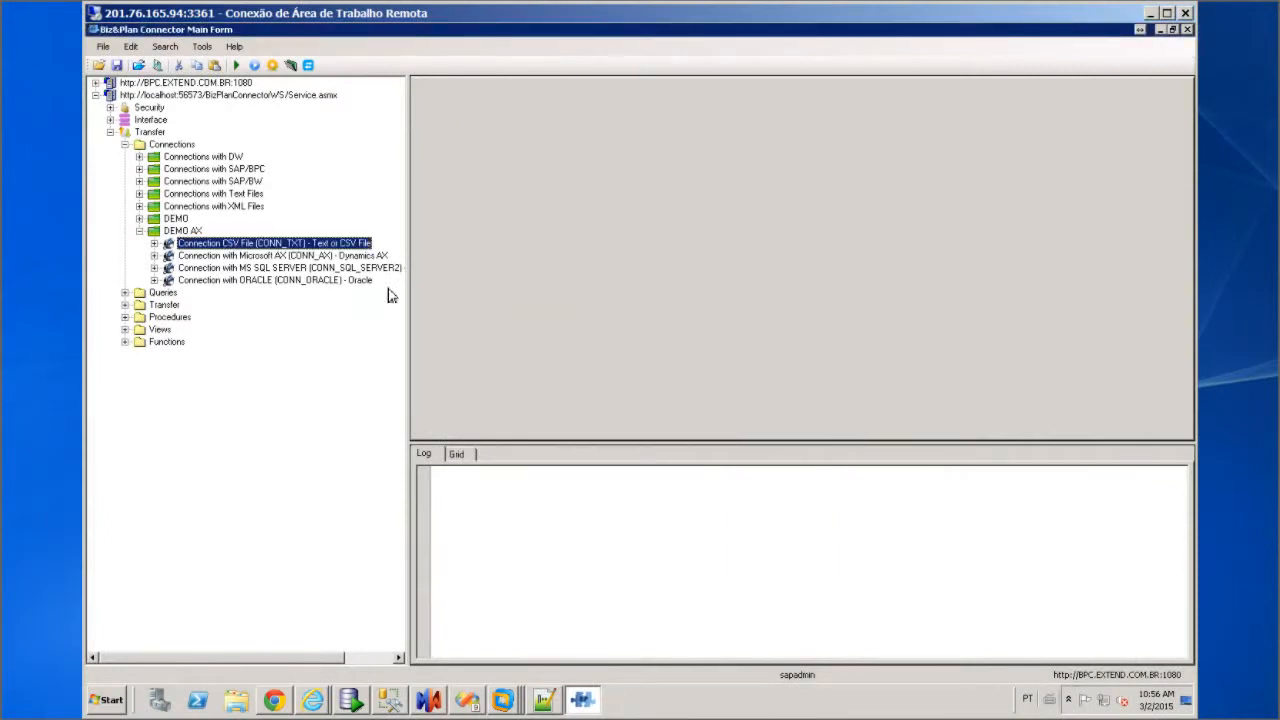
right_click(266, 265)
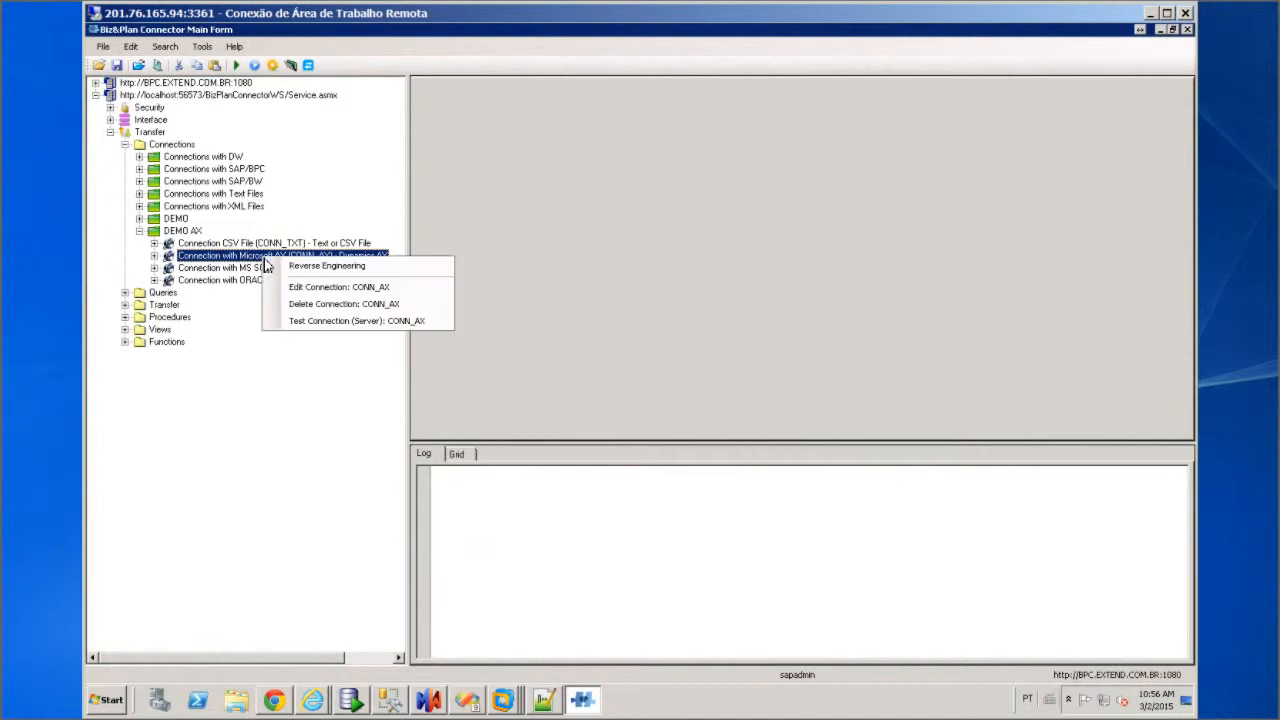
click(325, 288)
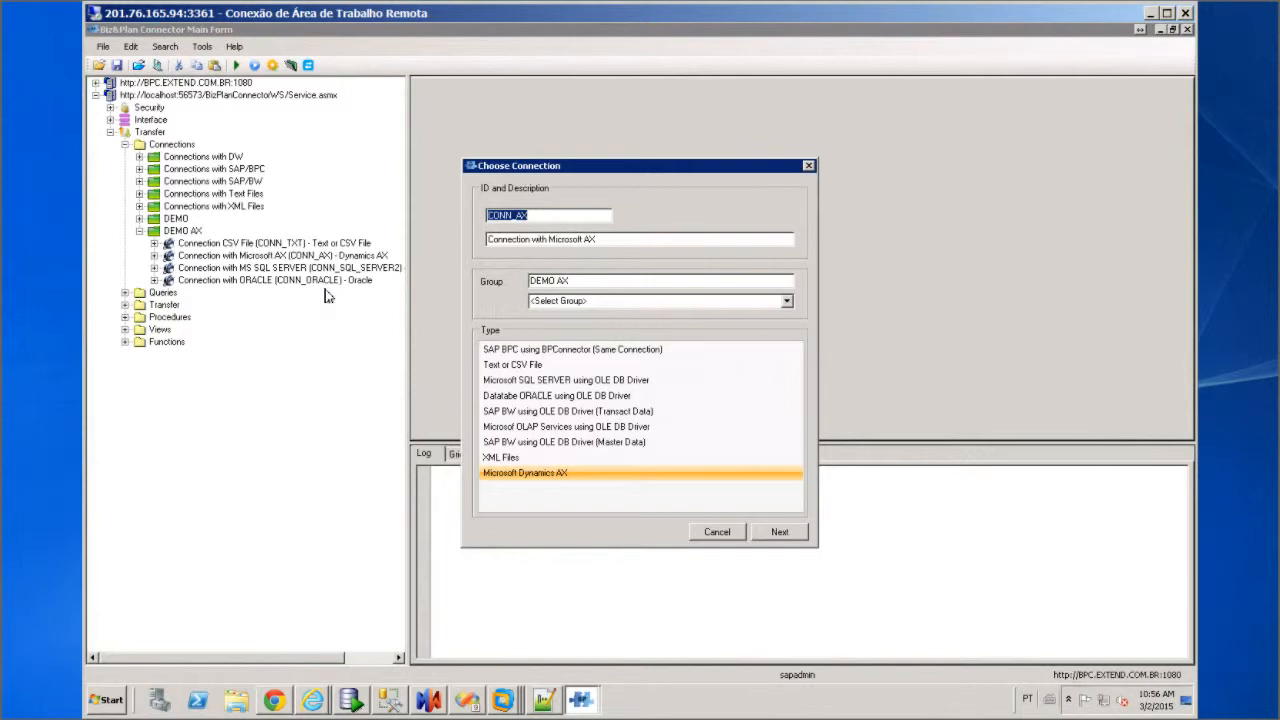
click(785, 532)
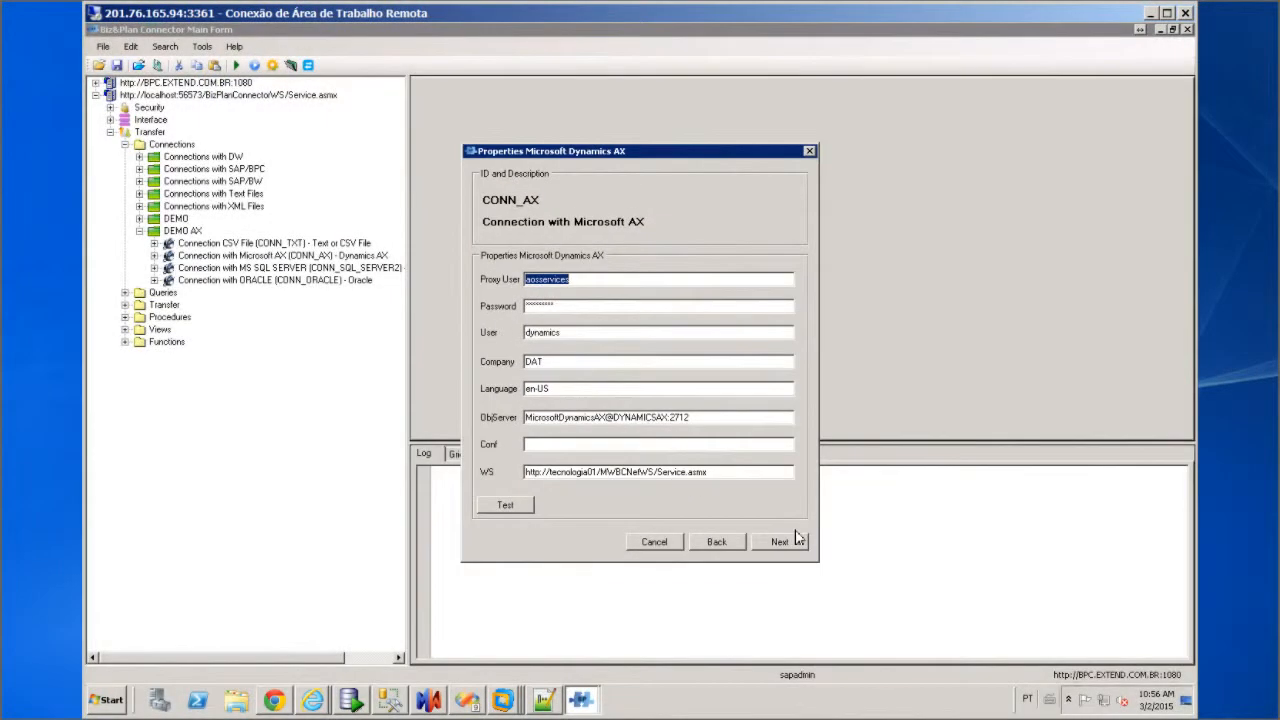
click(795, 532)
click(880, 392)
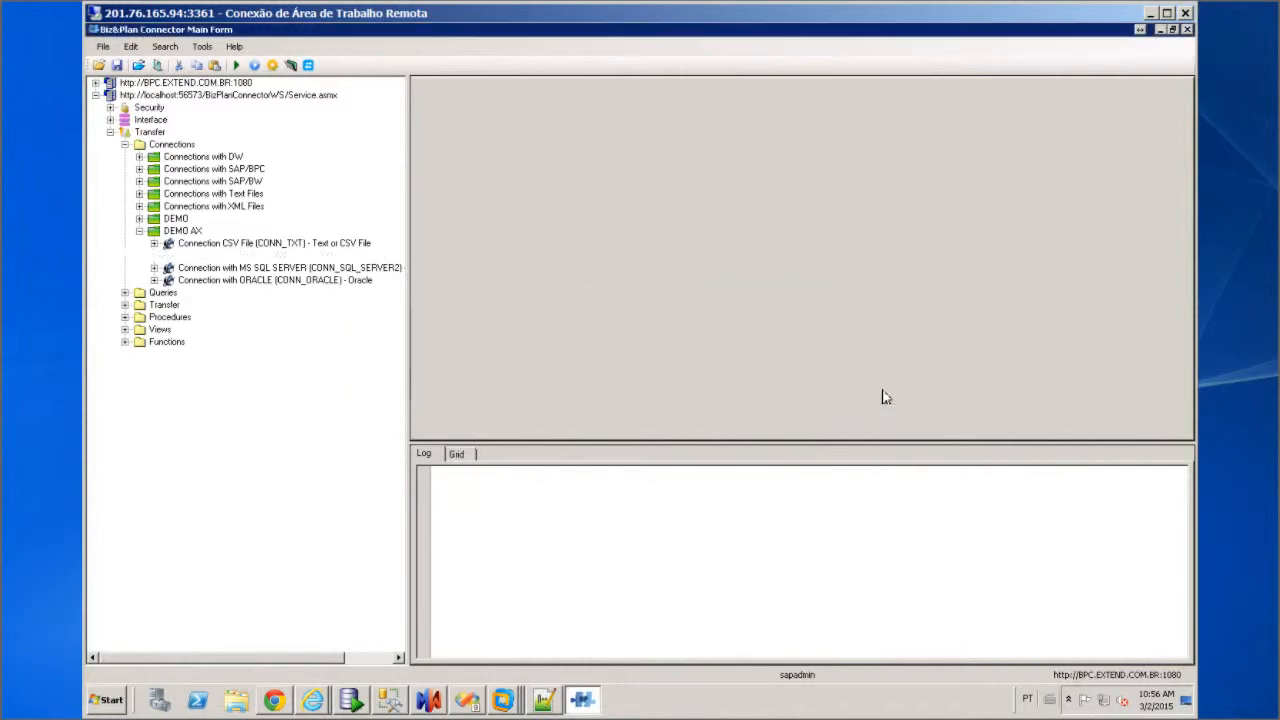
Review the CONN_SQL_SERVER2 connection (host WARRIOR, catalog DWSCHEMA) and cancel without executing
right_click(249, 270)
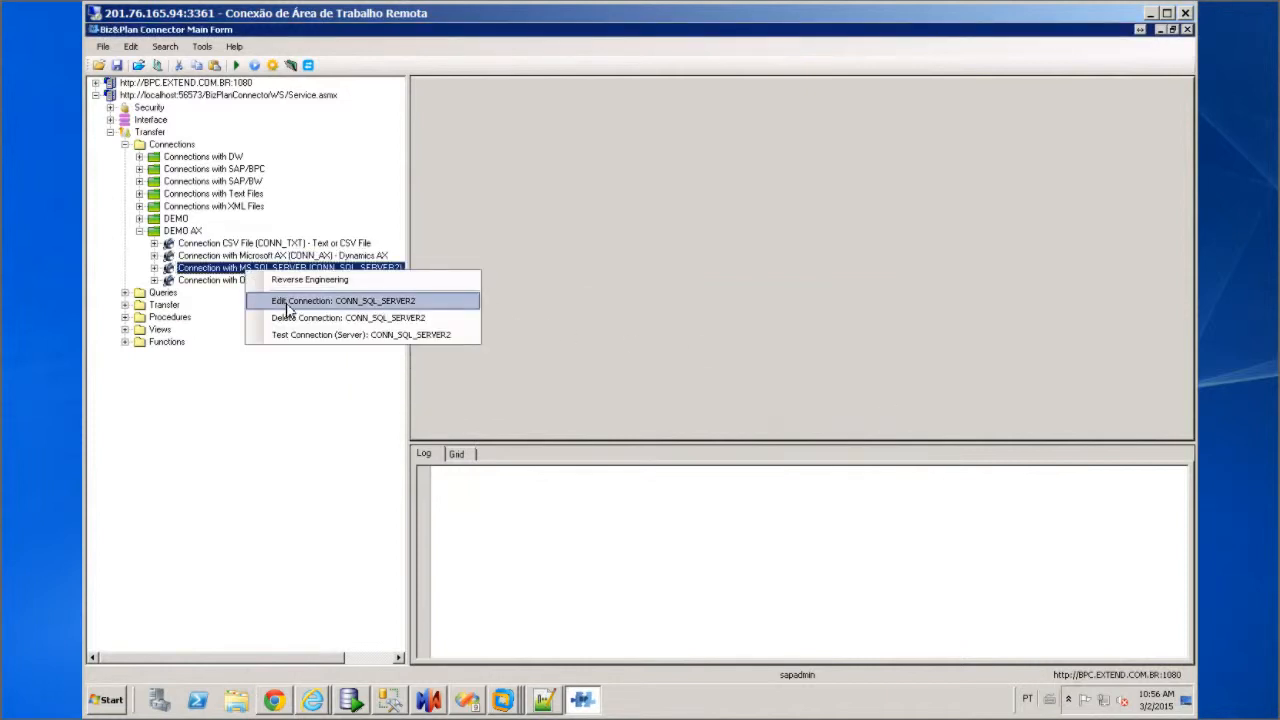
click(288, 301)
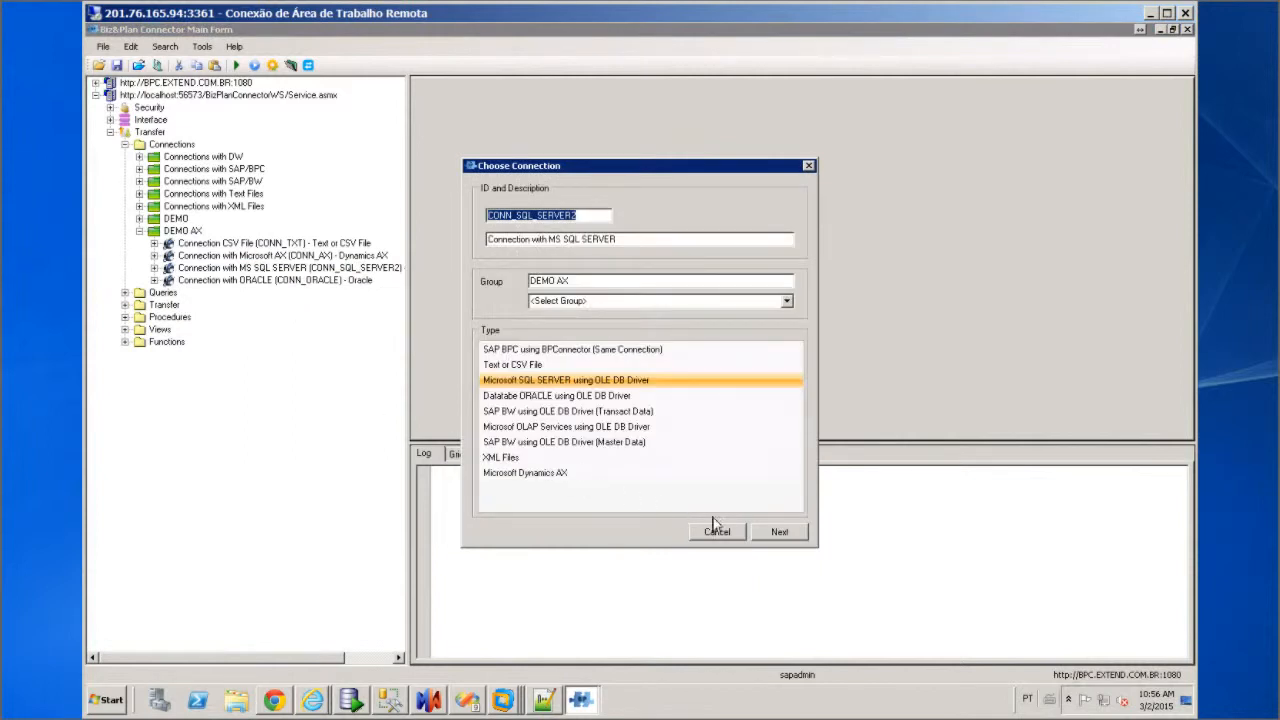
click(776, 534)
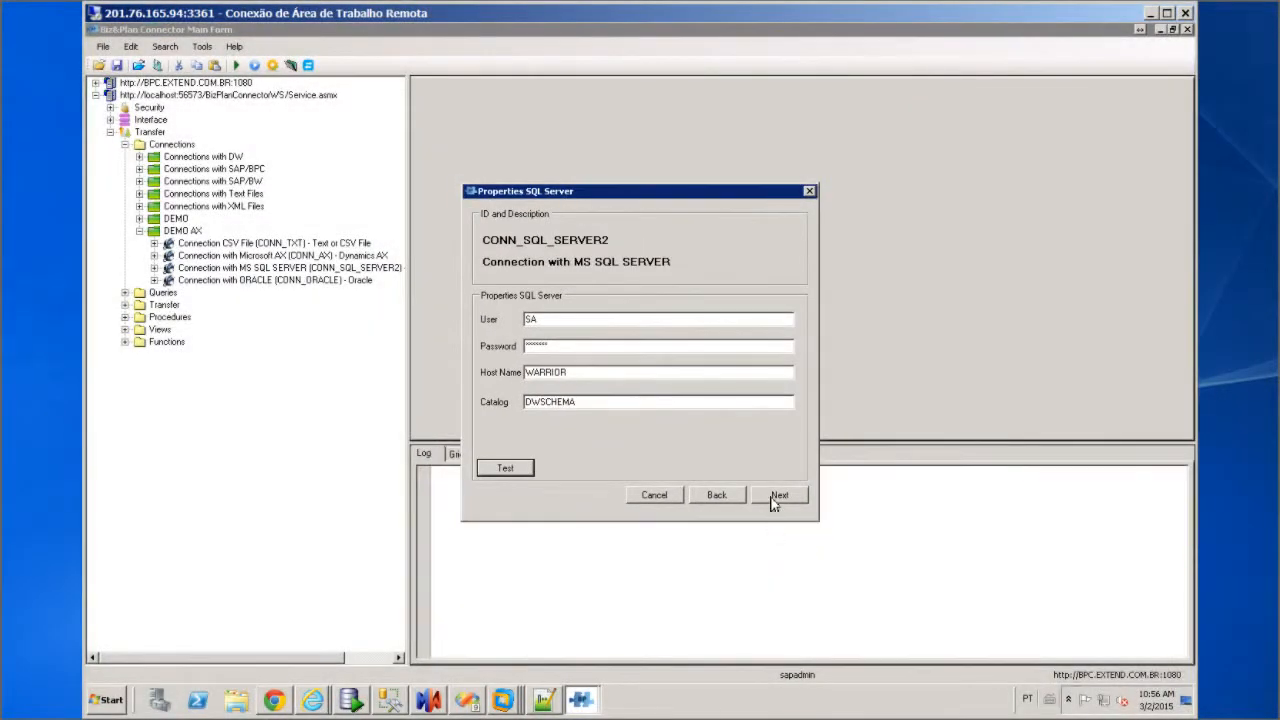
click(777, 496)
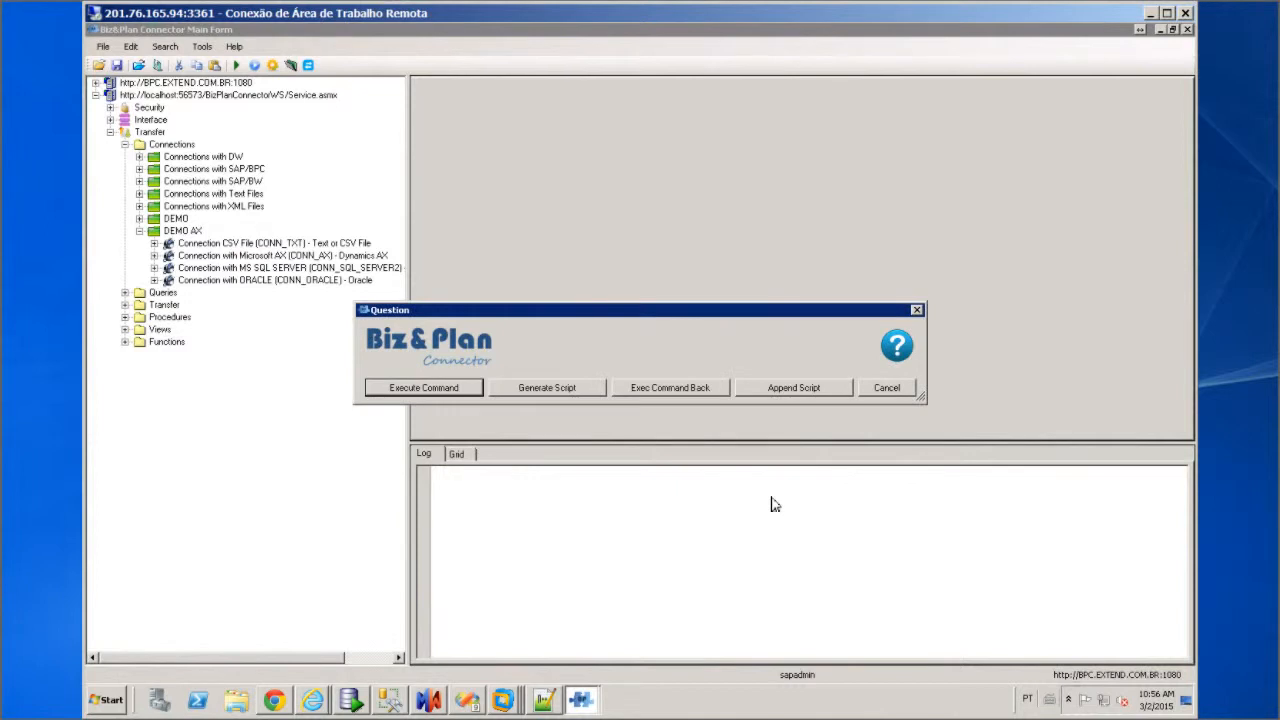
click(885, 391)
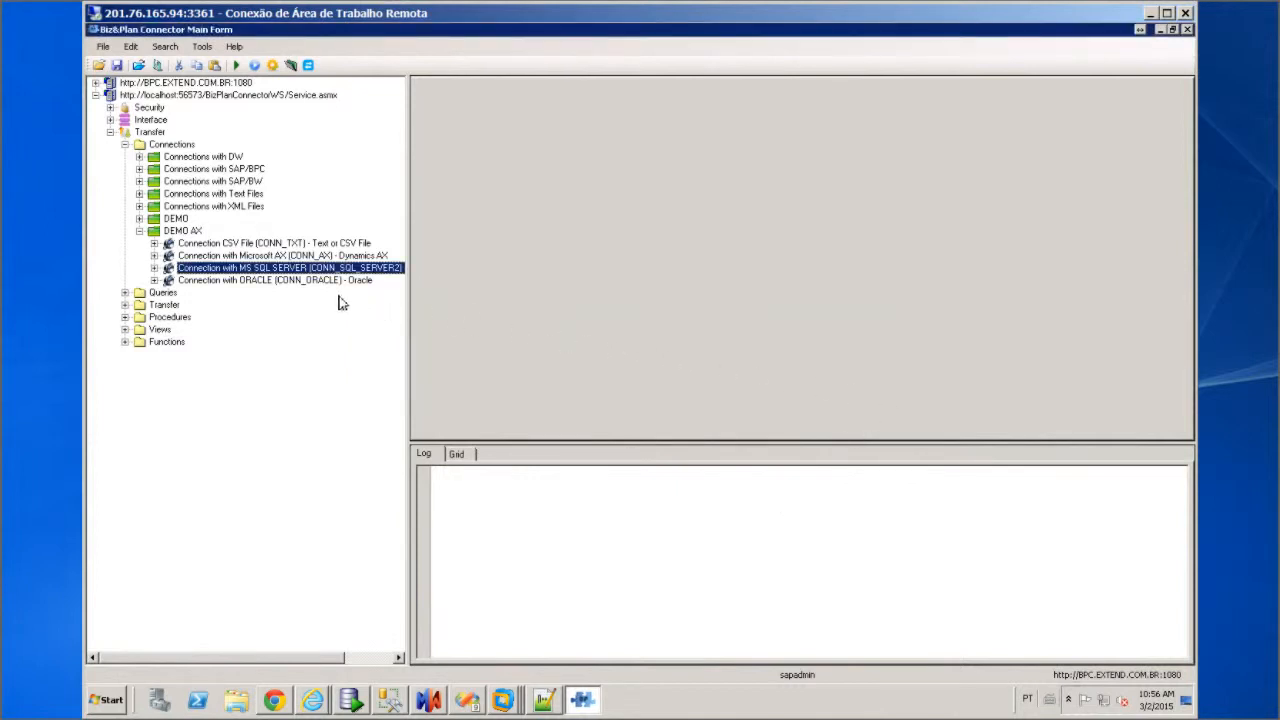
click(250, 281)
Review CONN_ORACLE settings (user system, host LOCALHOST, service PLA01, port 1521) and cancel without running
right_click(250, 281)
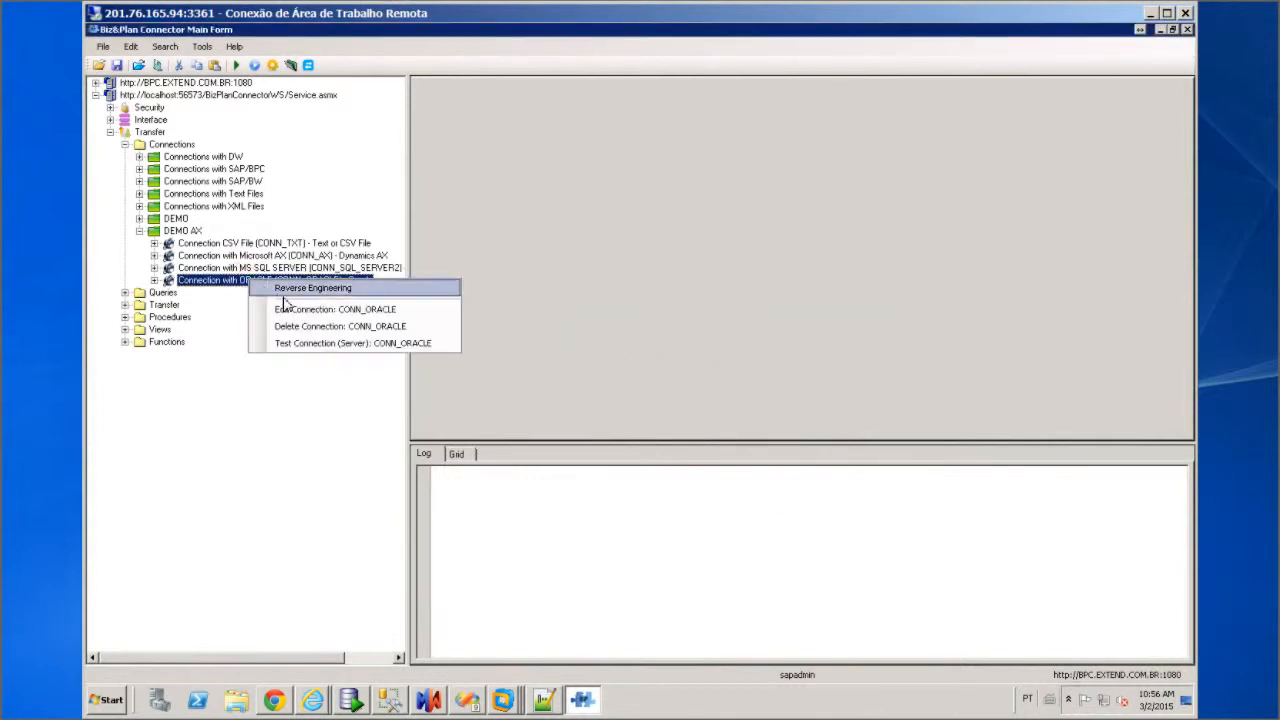
click(308, 316)
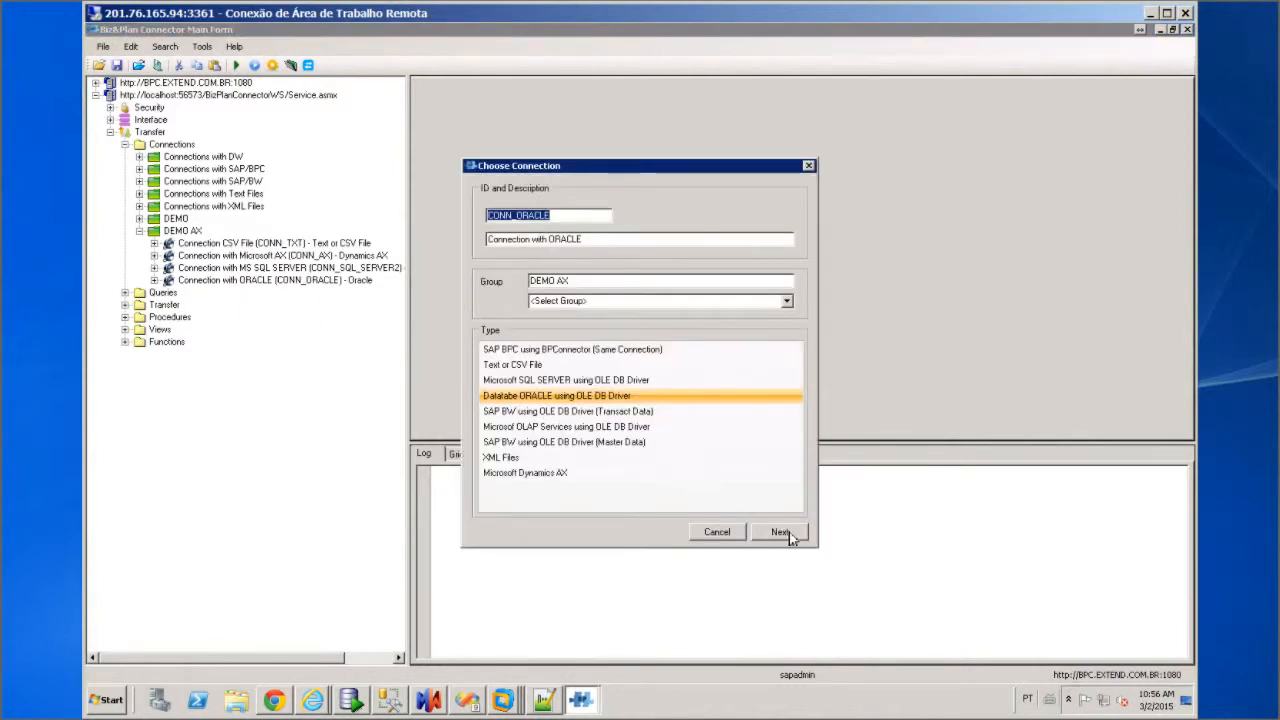
click(780, 533)
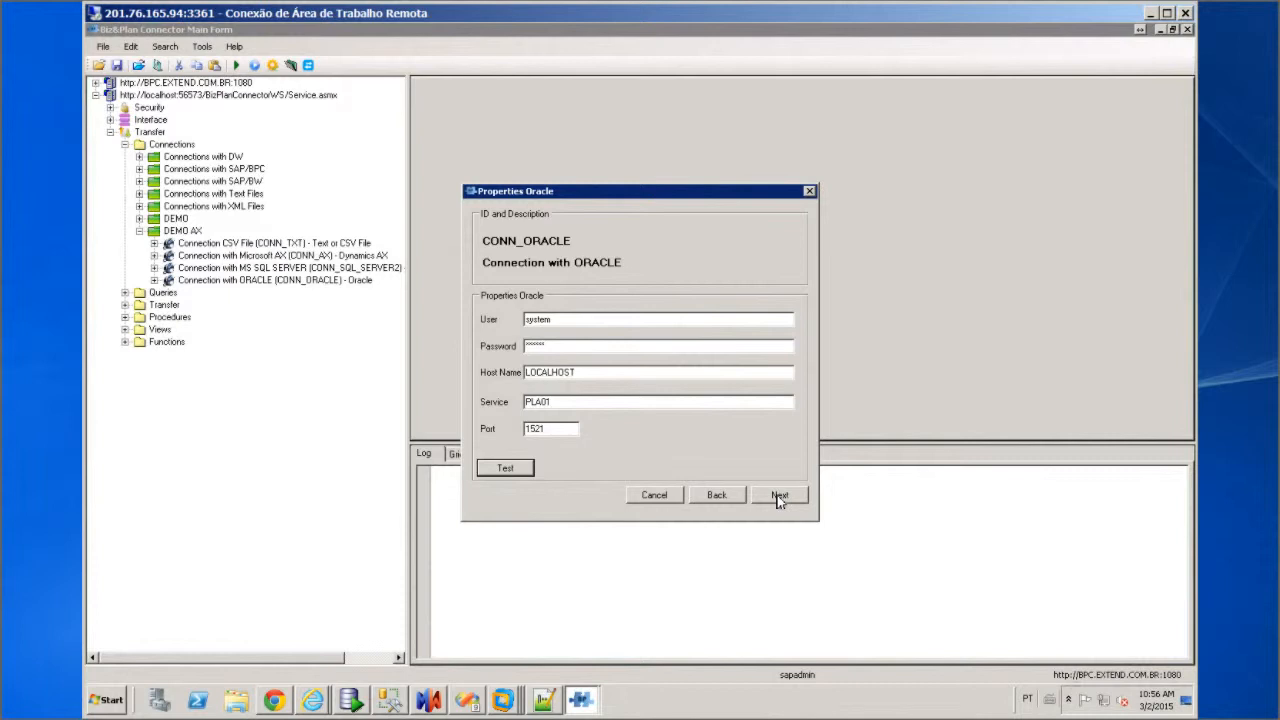
click(778, 495)
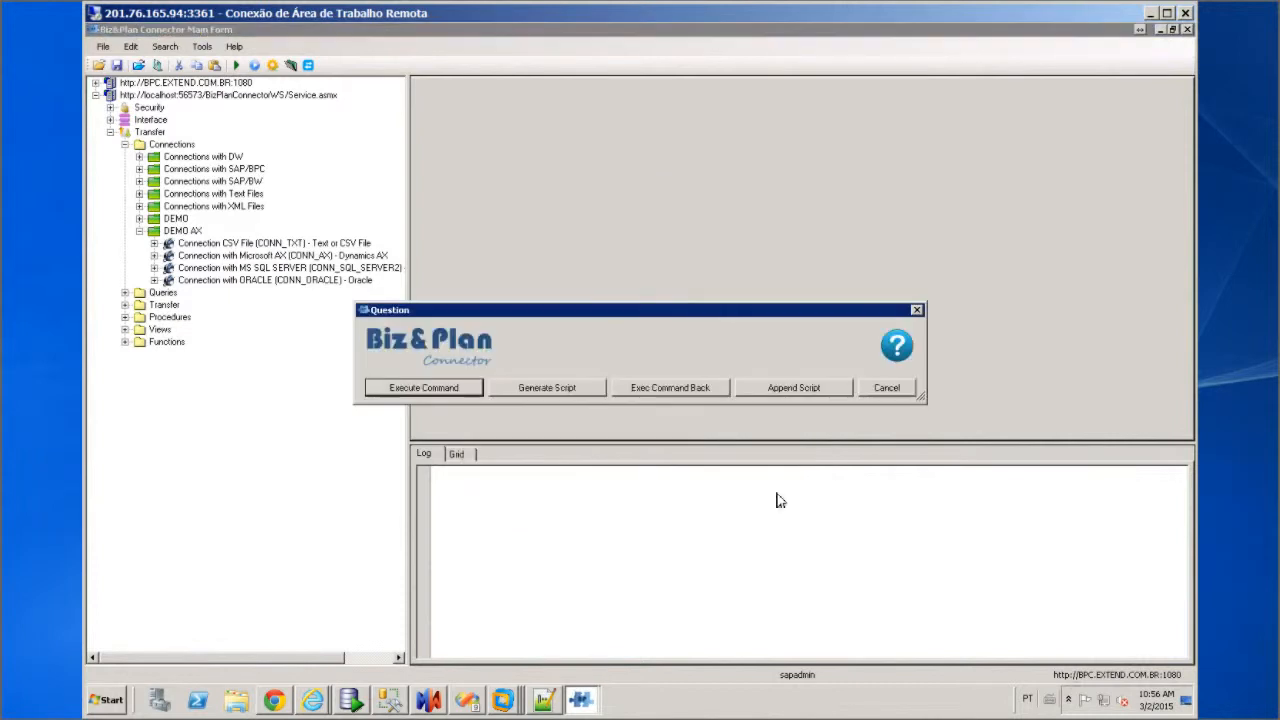
click(886, 388)
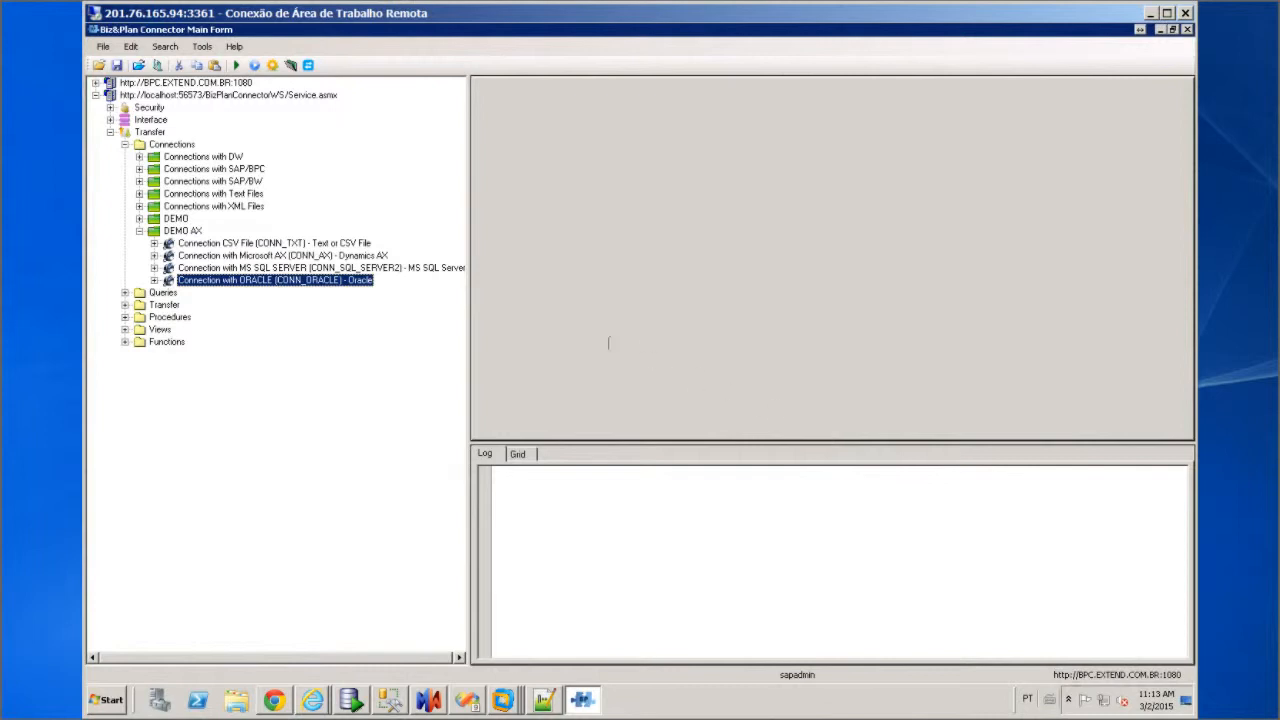
Collapse Connections and expand Queries > DEMO AX to show the four customer-table queries
click(126, 145)
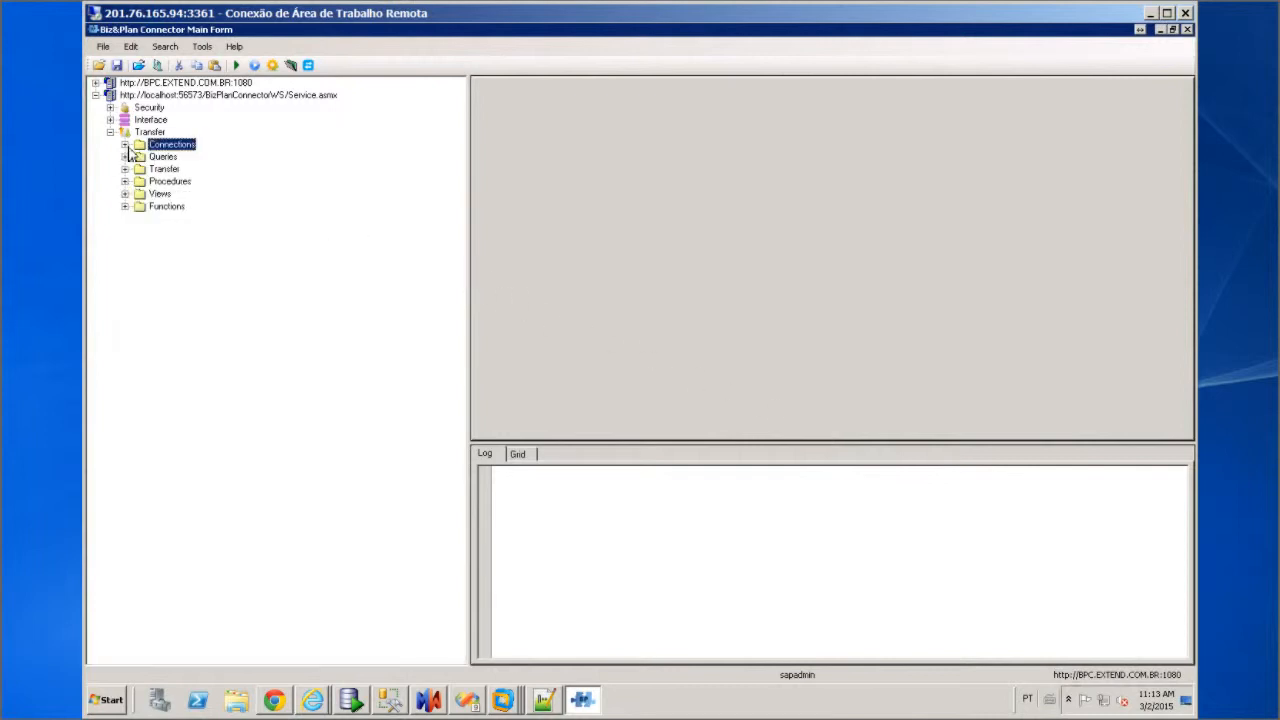
click(125, 157)
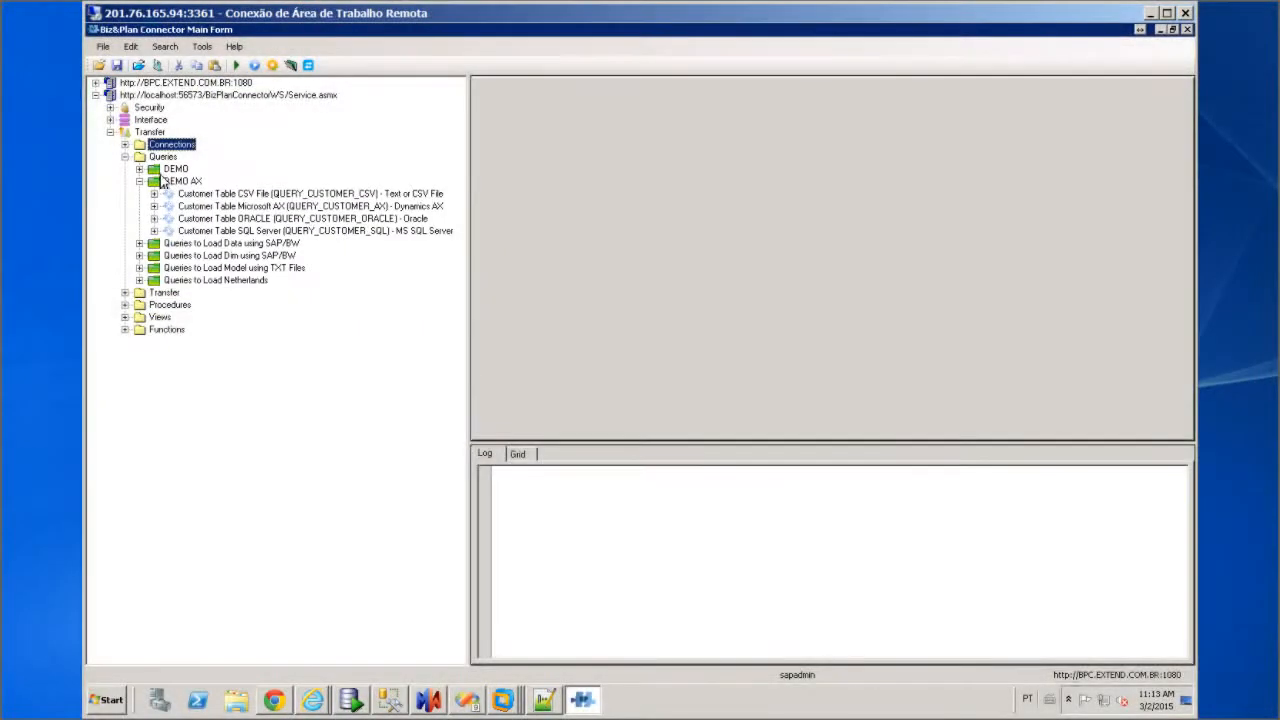
click(278, 195)
Edit QUERY_CUSTOMER_CSV on CONN_TXT, preview its three customer rows, and cancel without changes
right_click(283, 198)
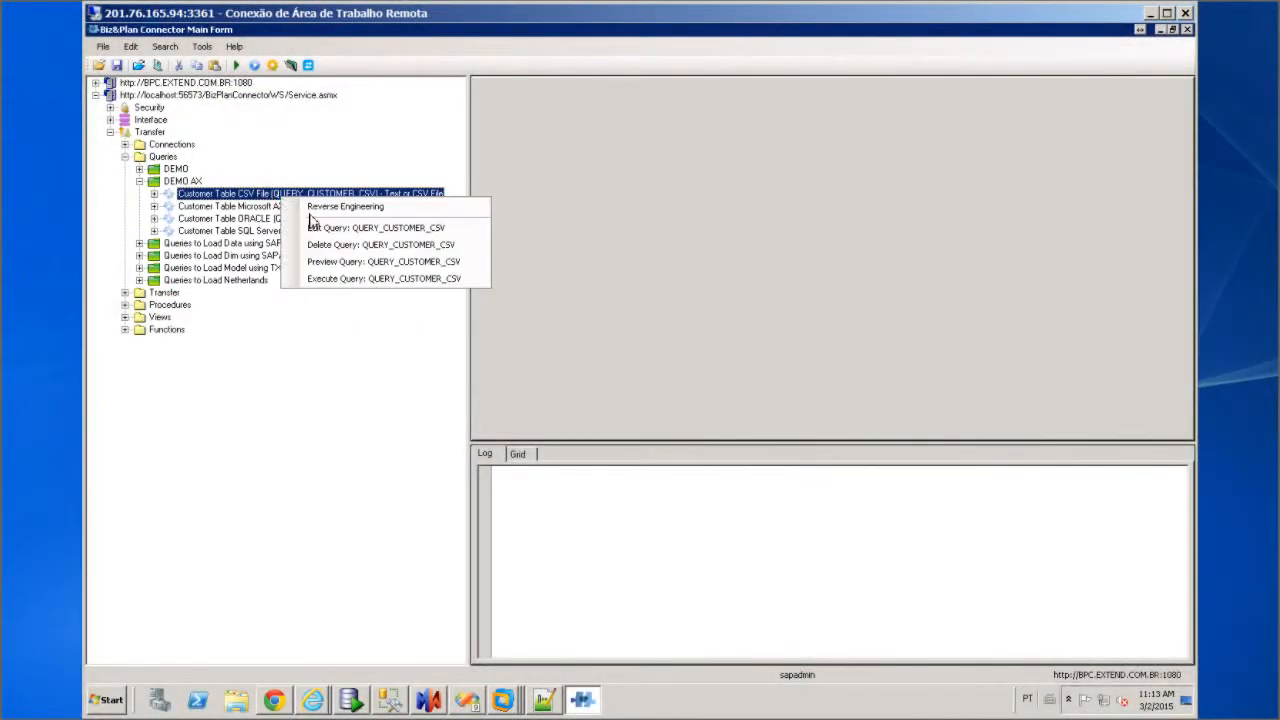
click(345, 228)
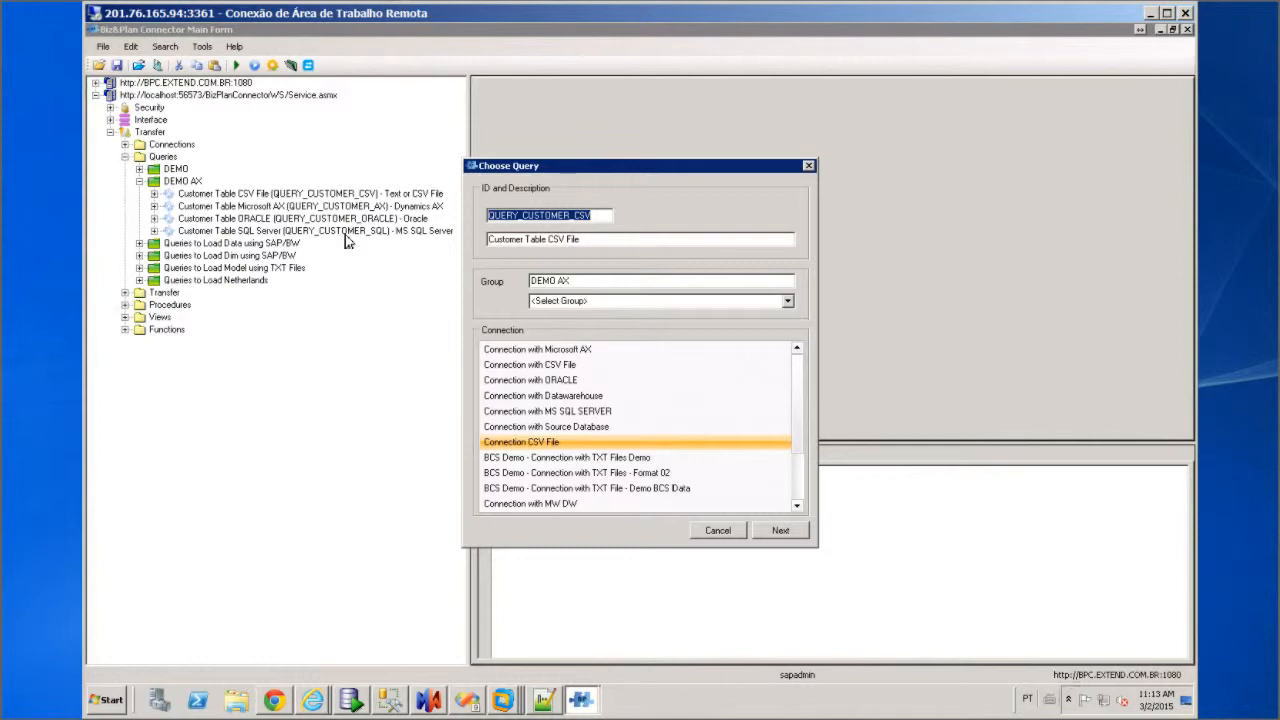
click(778, 530)
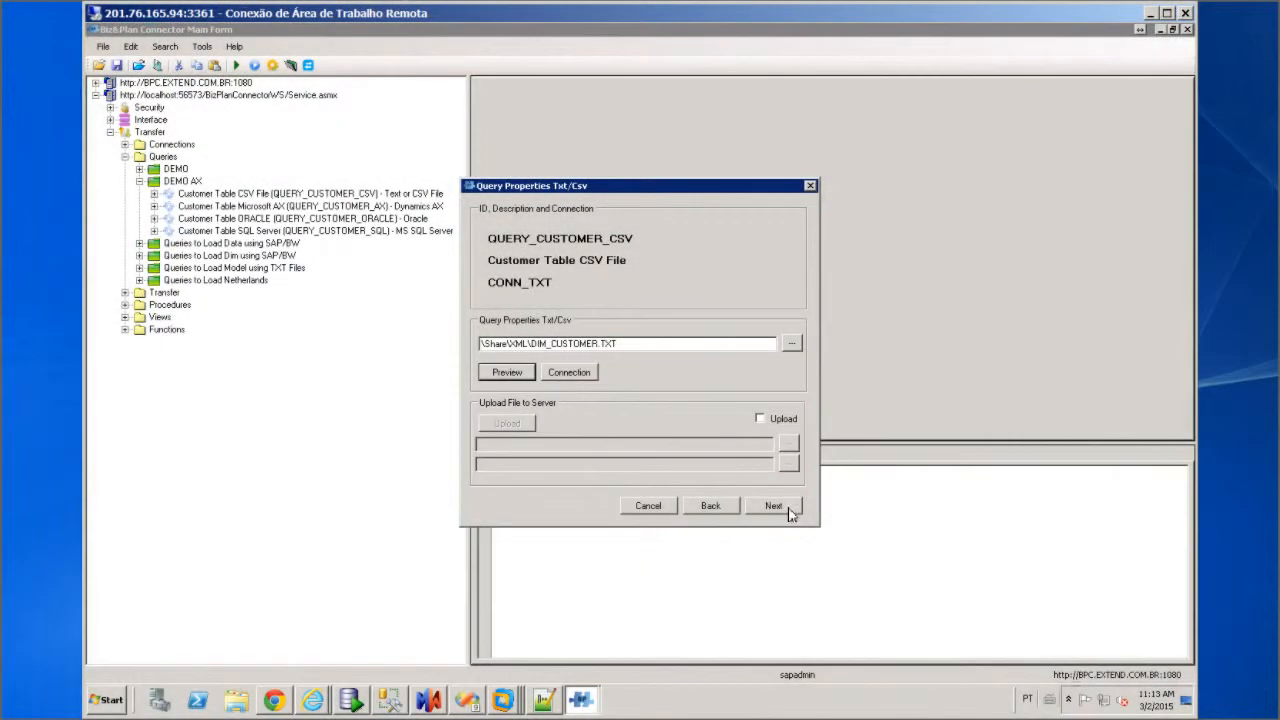
click(788, 510)
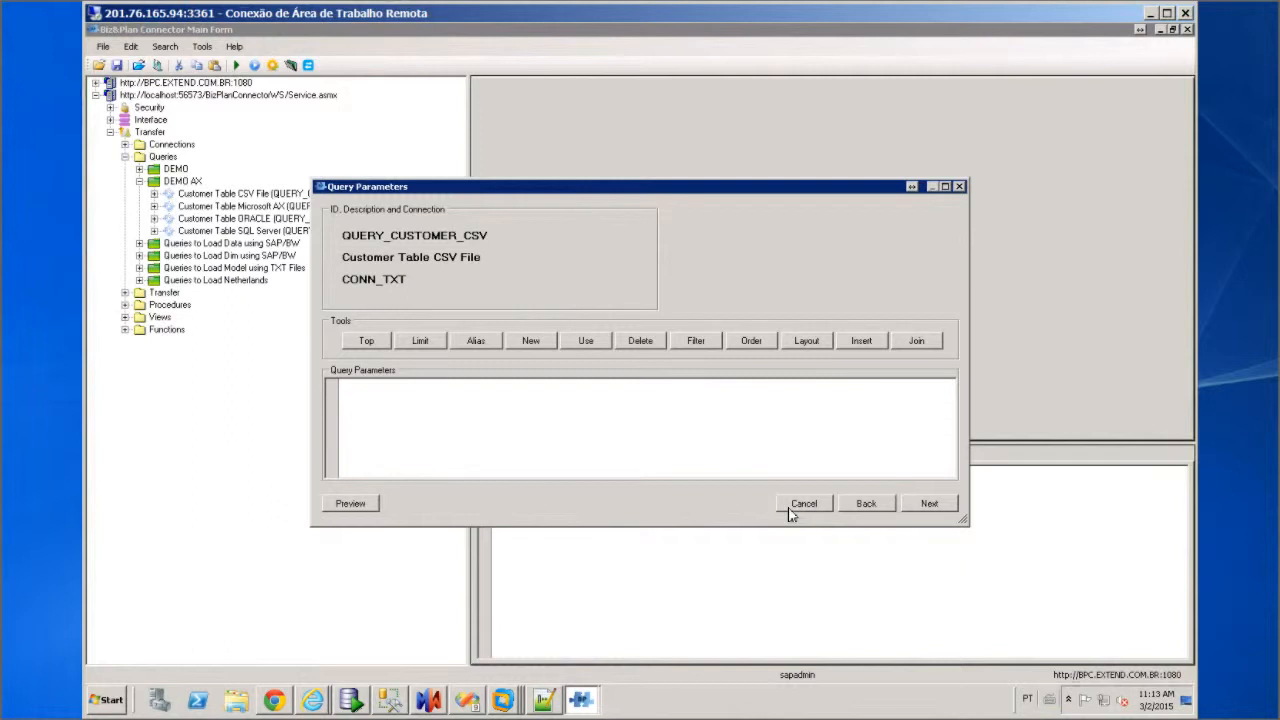
click(372, 505)
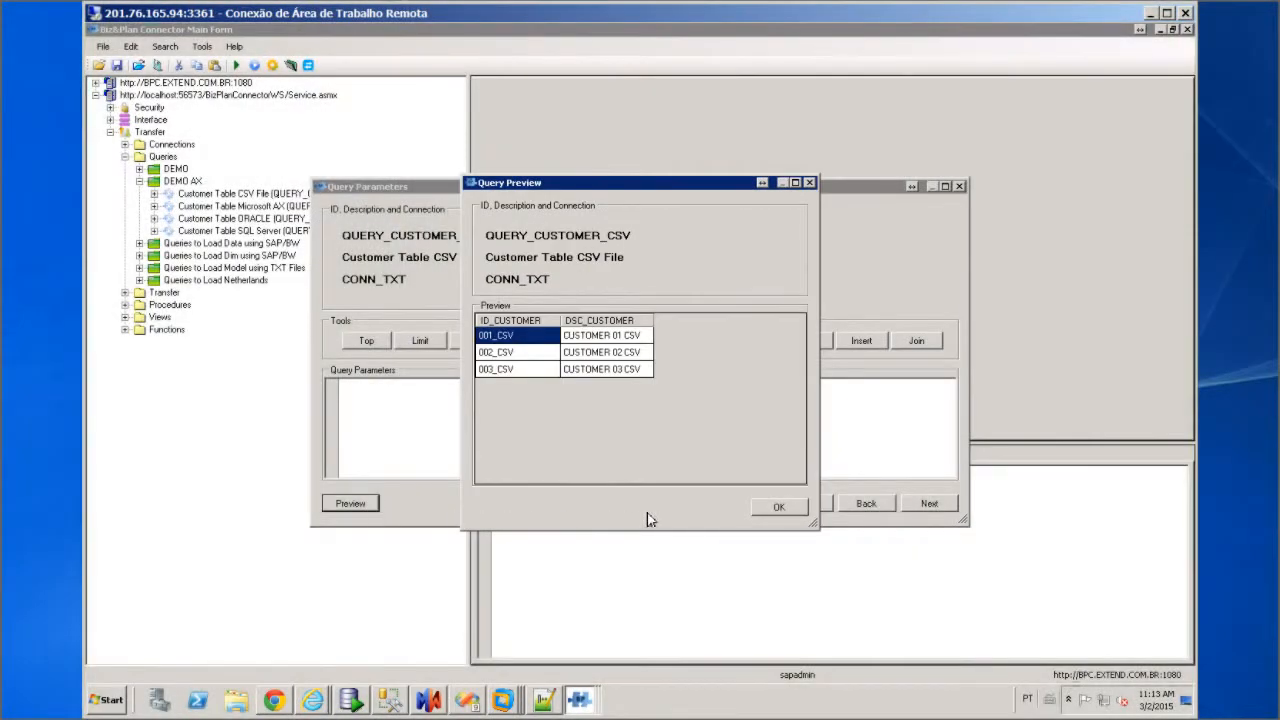
click(767, 510)
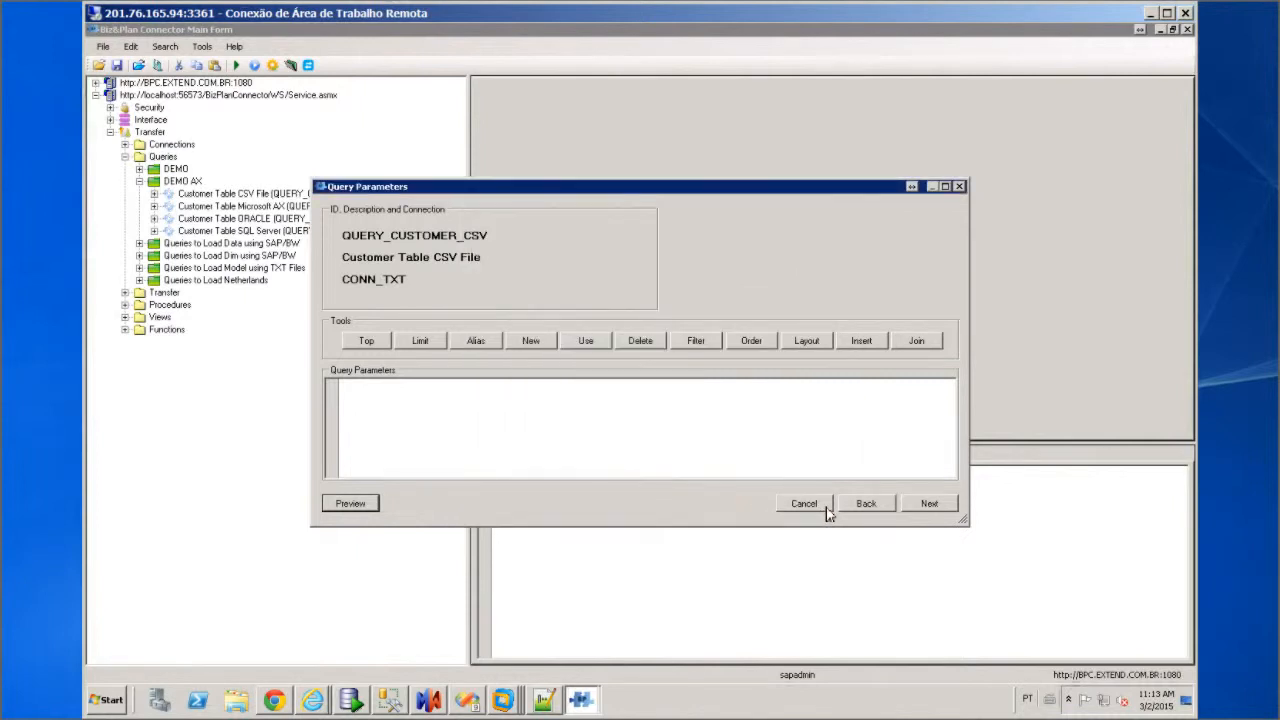
click(826, 509)
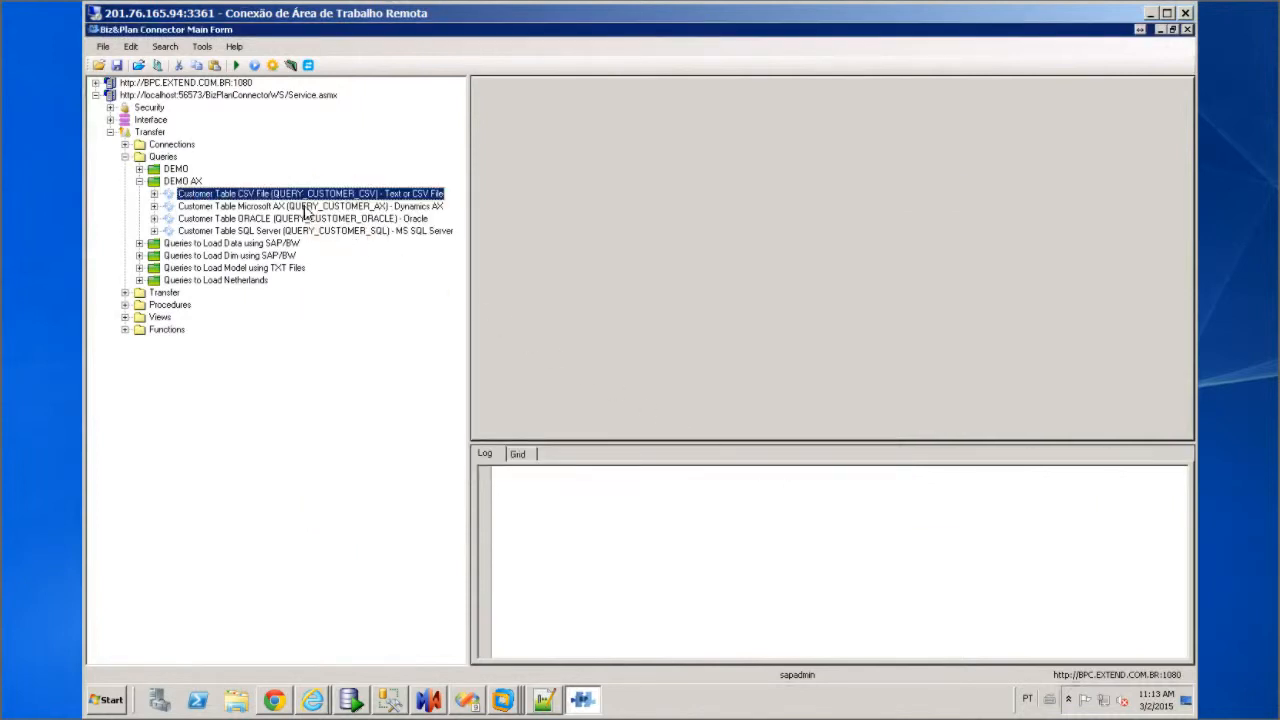
Preview customer groups G0001 and G0002 from the Microsoft AX CustGroup query, leaving it unchanged
click(305, 206)
right_click(304, 212)
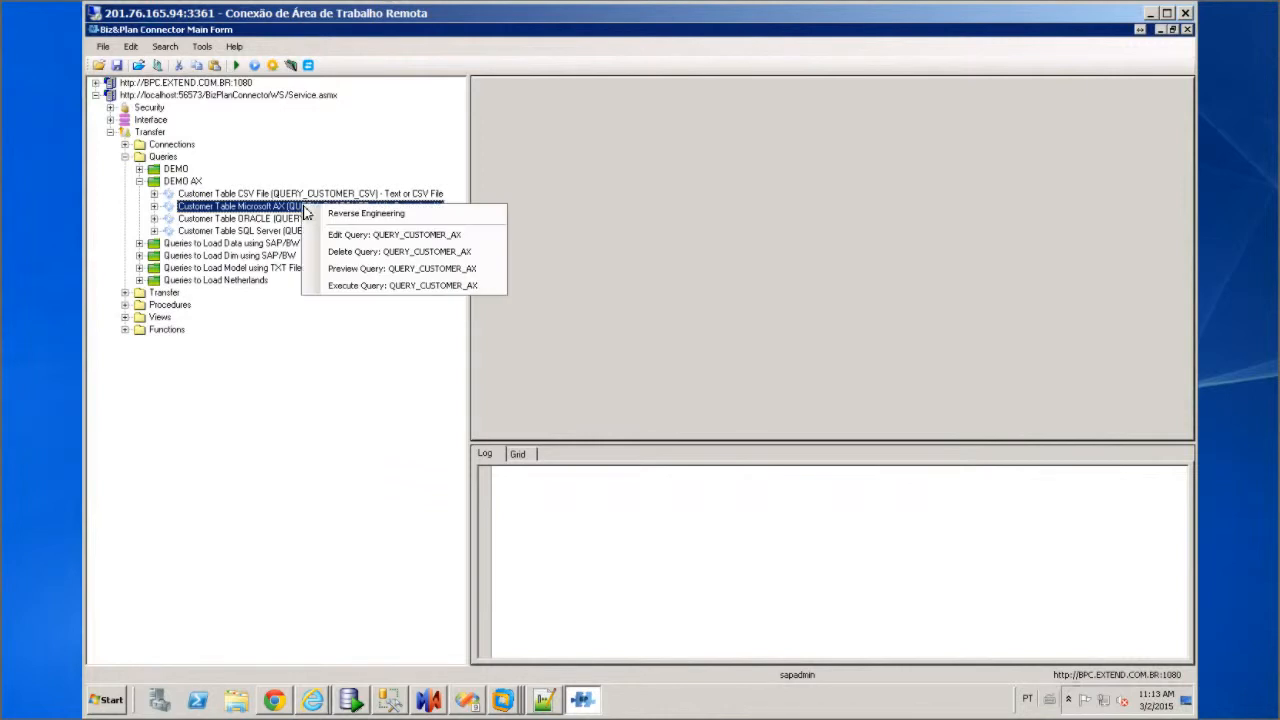
click(350, 238)
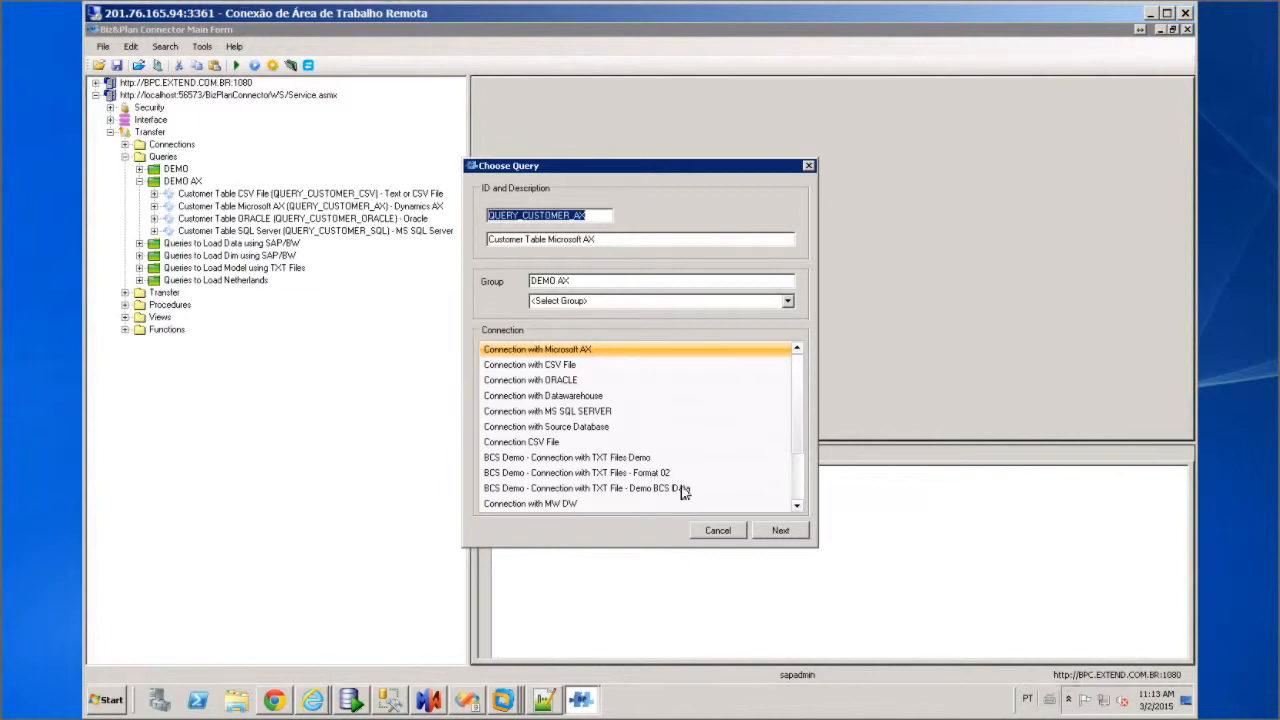
click(780, 531)
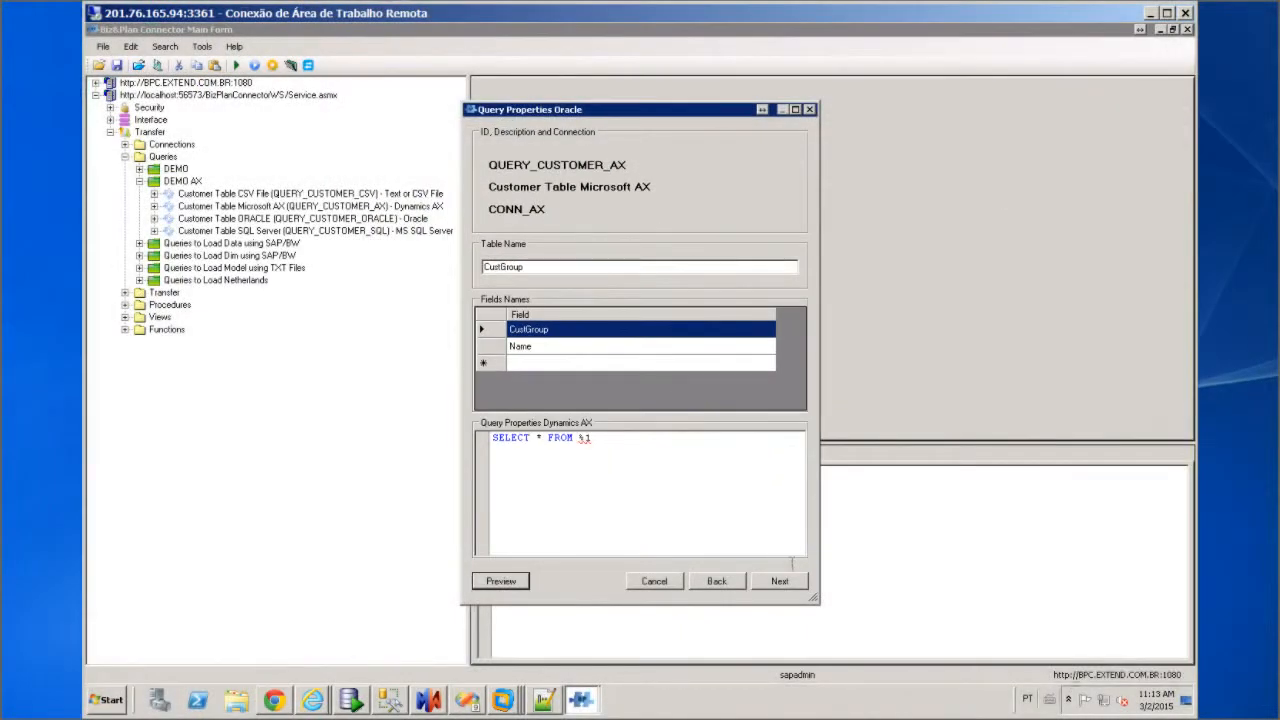
click(792, 586)
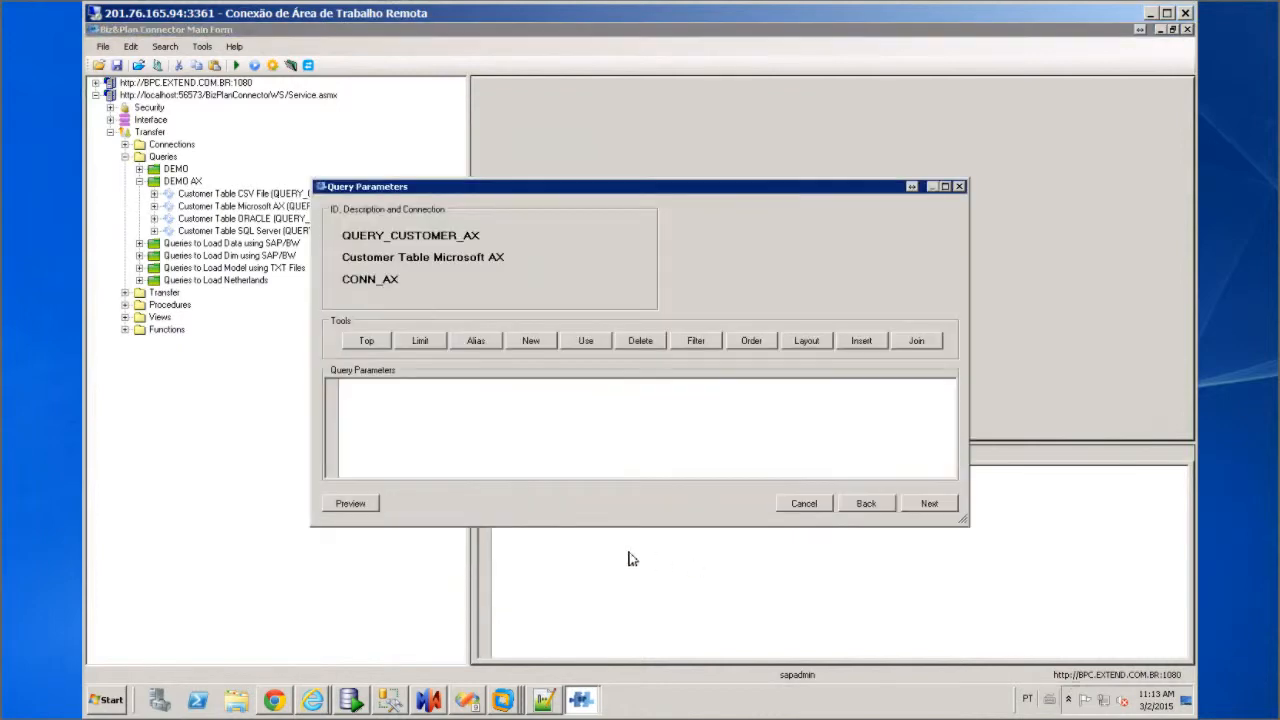
click(350, 505)
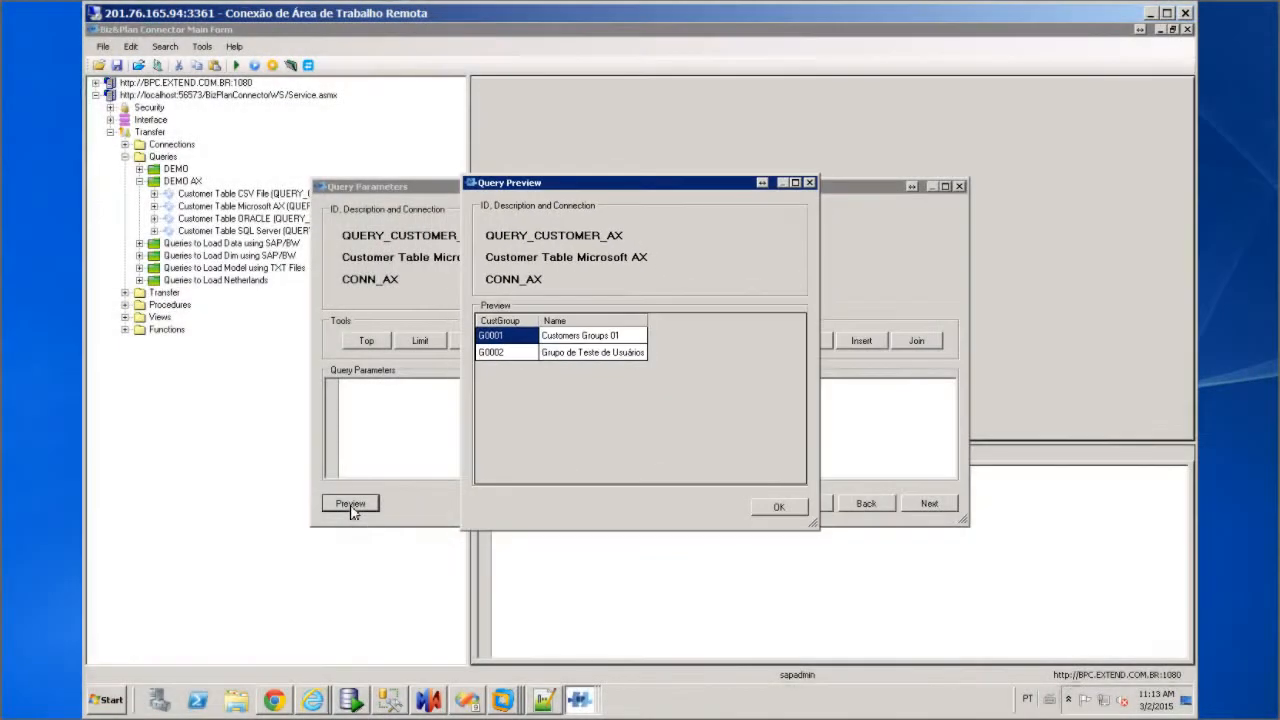
click(785, 510)
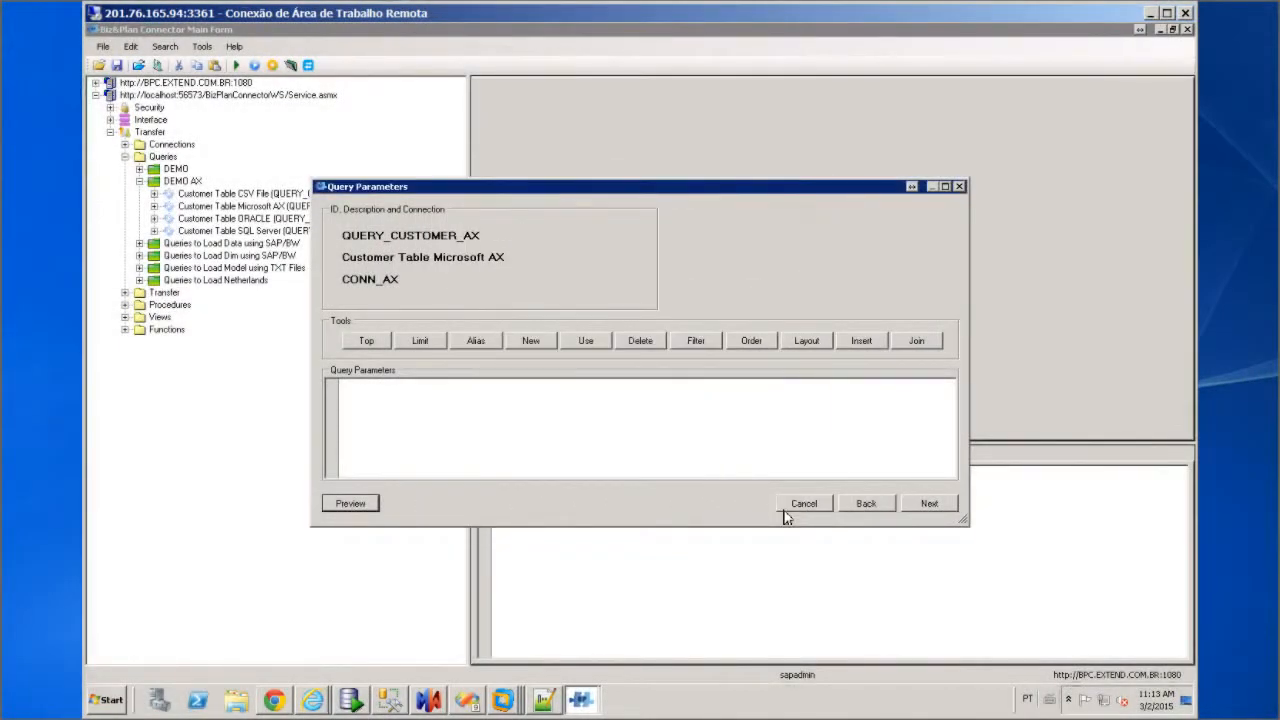
click(785, 510)
click(335, 223)
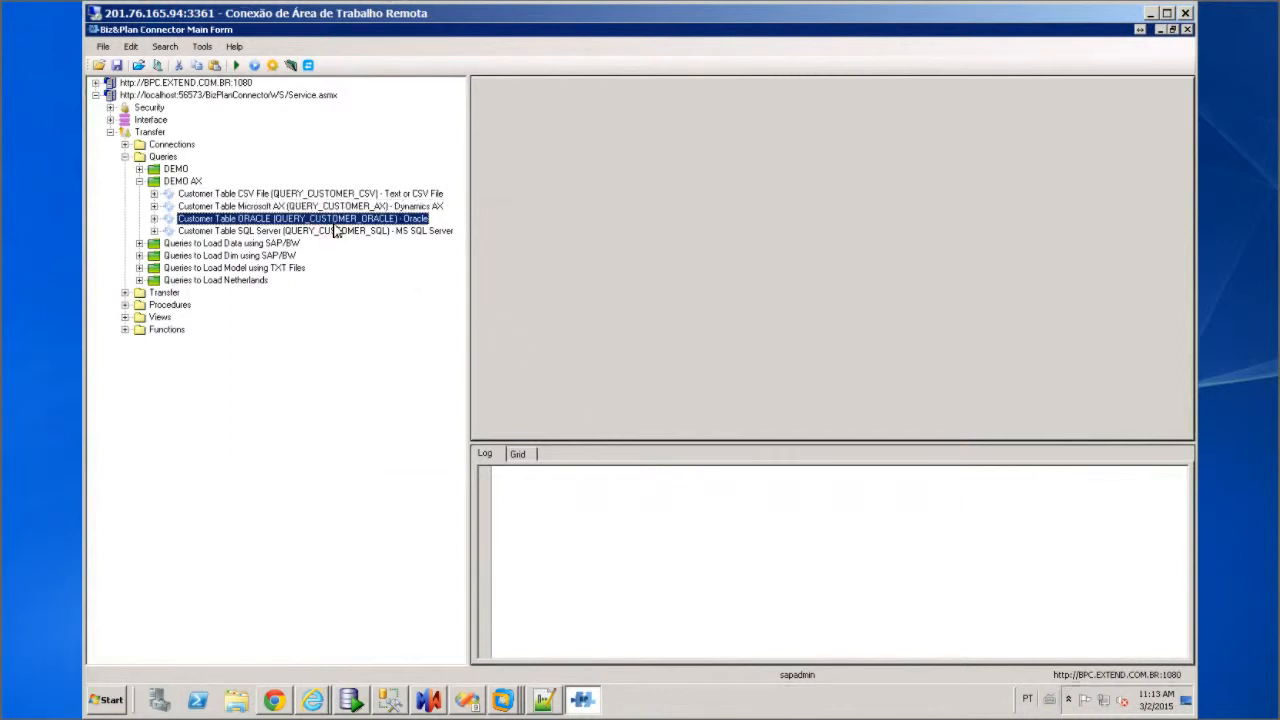
Preview rows 001_ORA to 003_ORA from the ORACLE query on TAB_CUSTOMER, leaving it unchanged
right_click(333, 221)
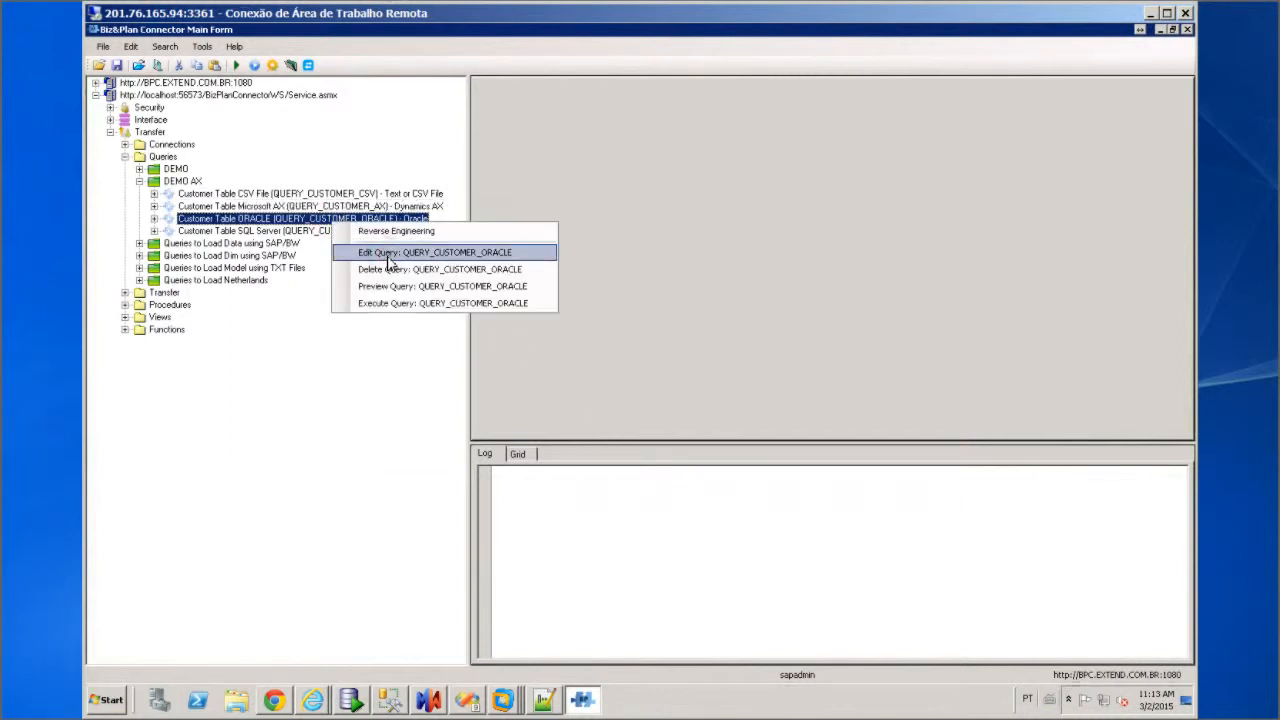
click(358, 251)
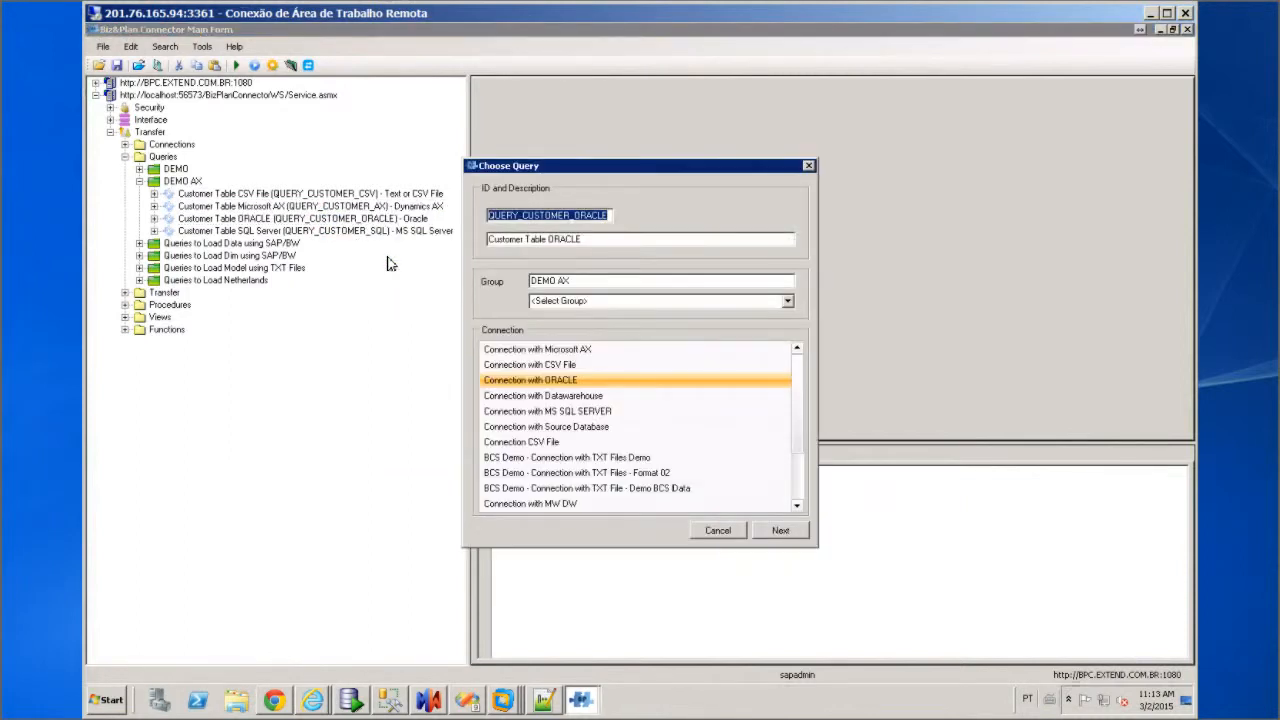
click(776, 531)
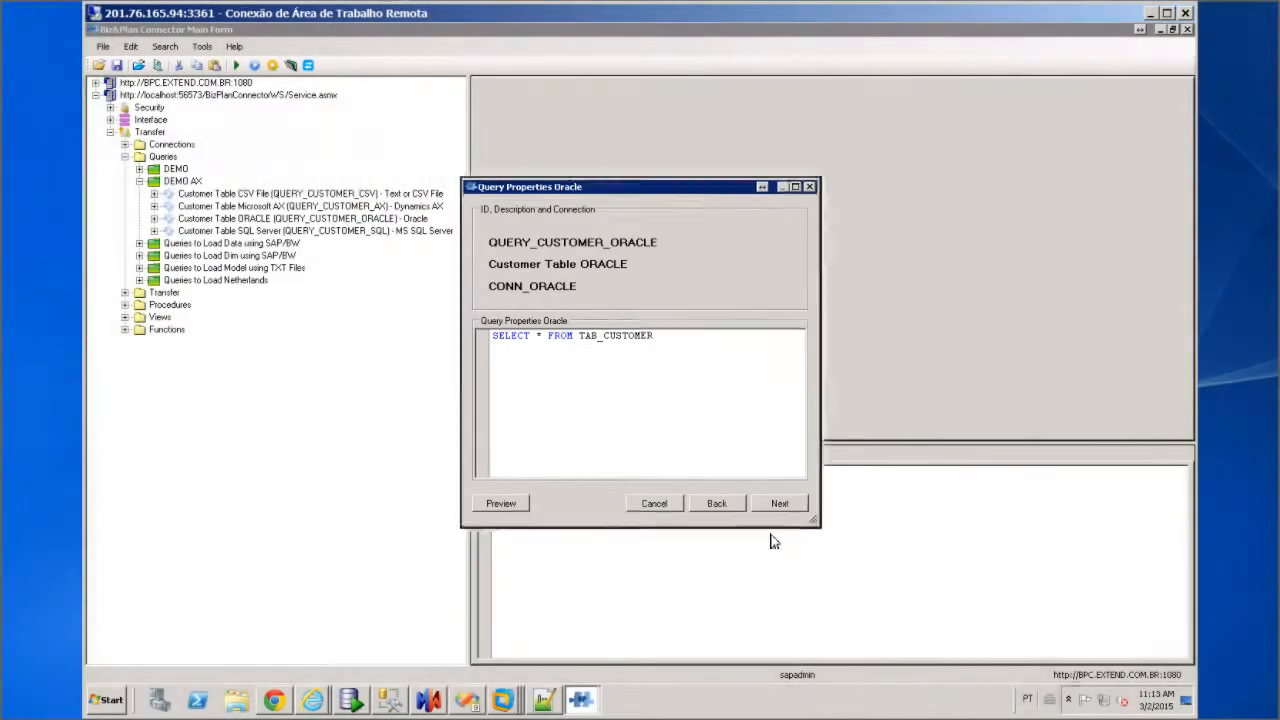
click(781, 505)
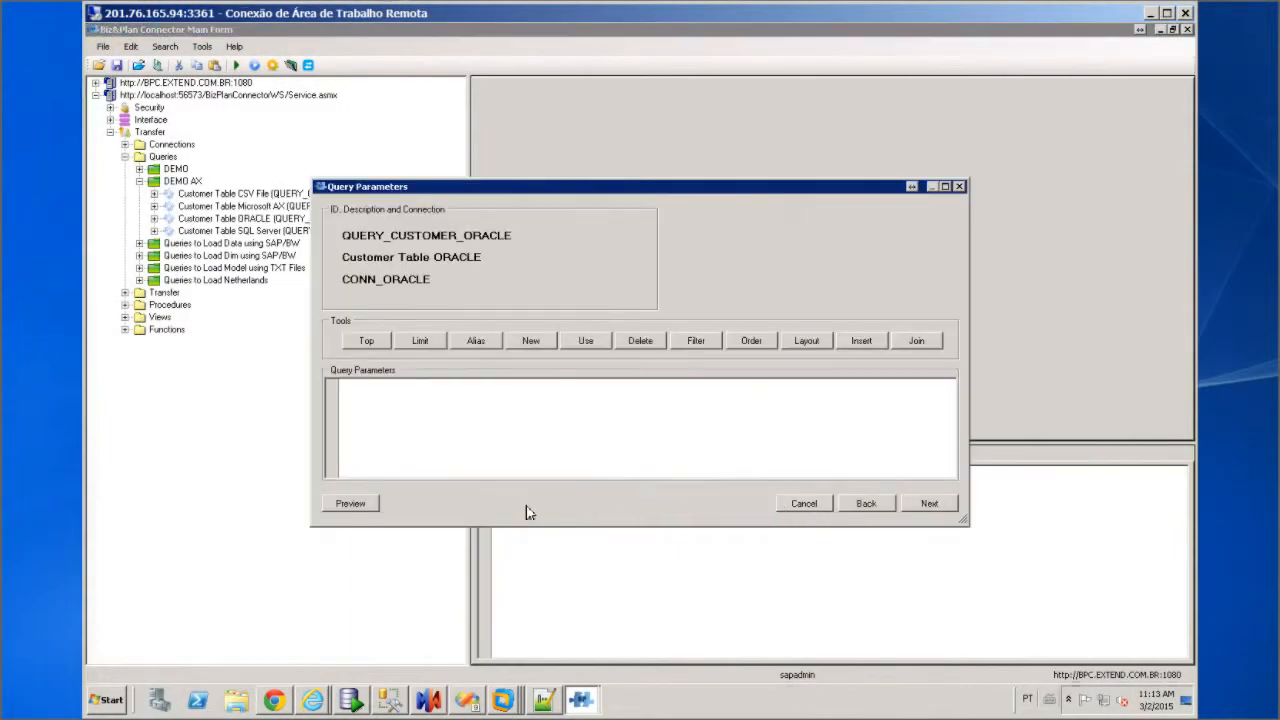
click(350, 504)
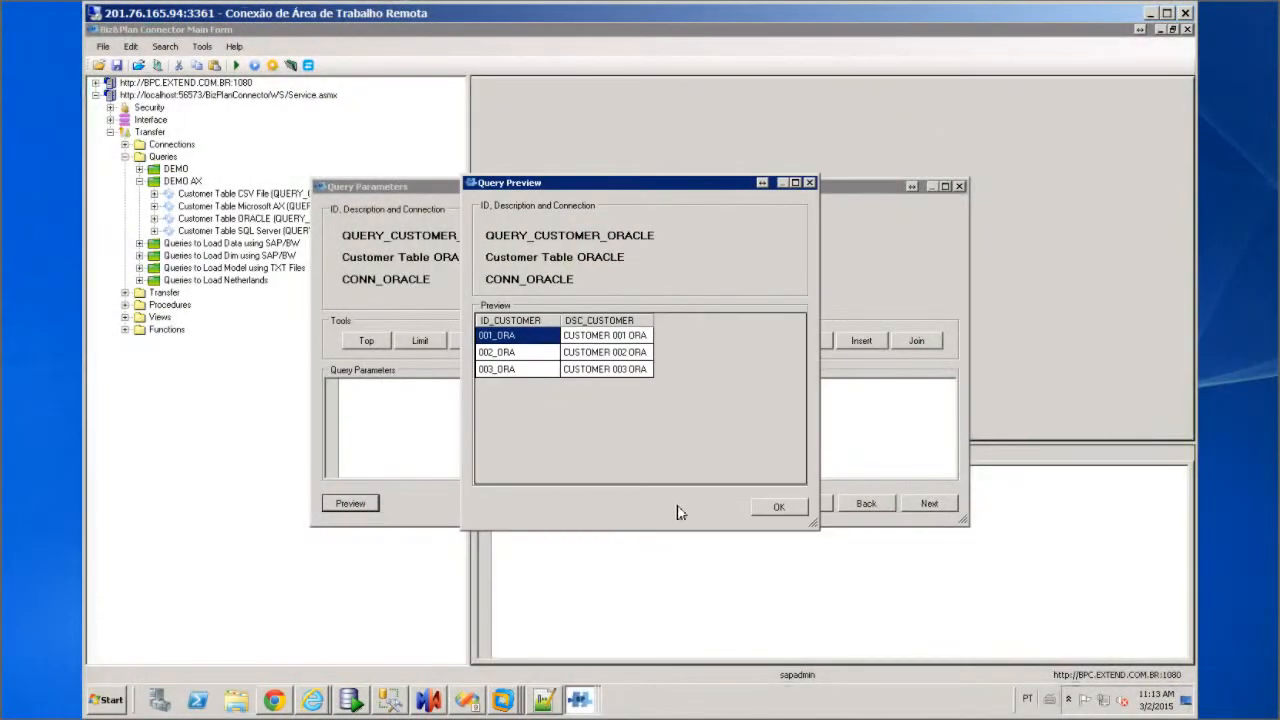
click(776, 508)
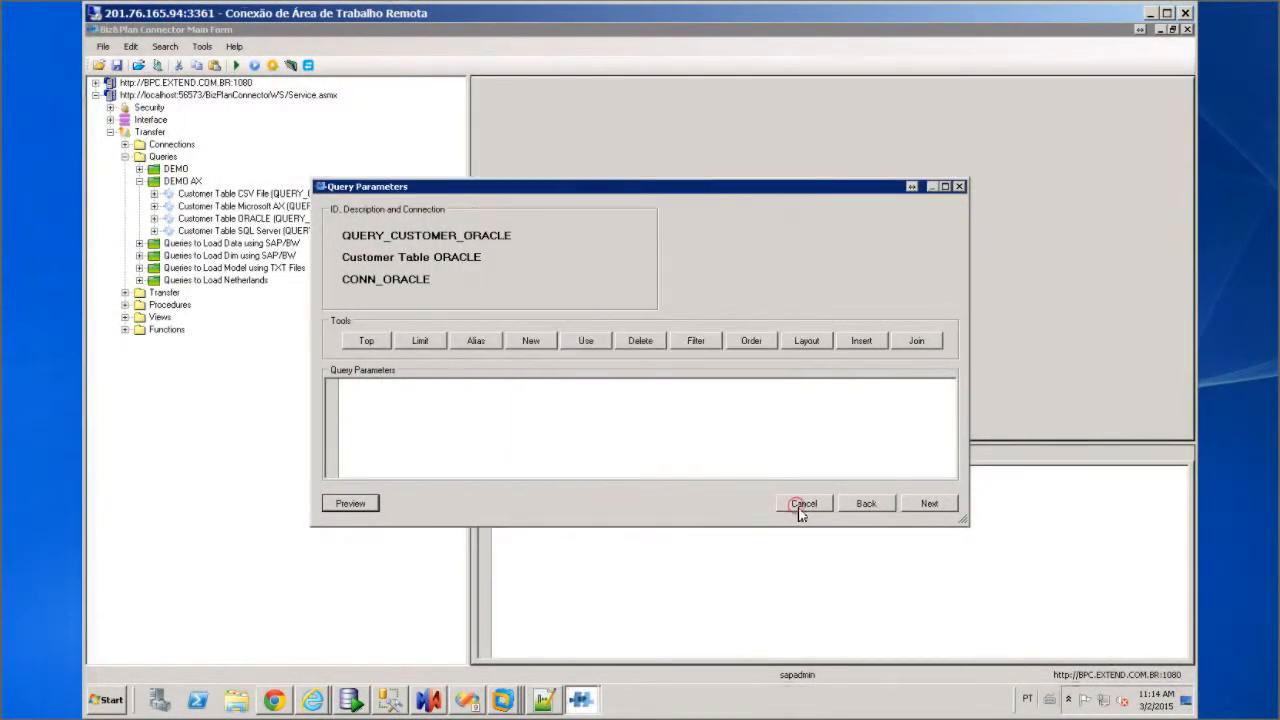
click(803, 504)
click(336, 236)
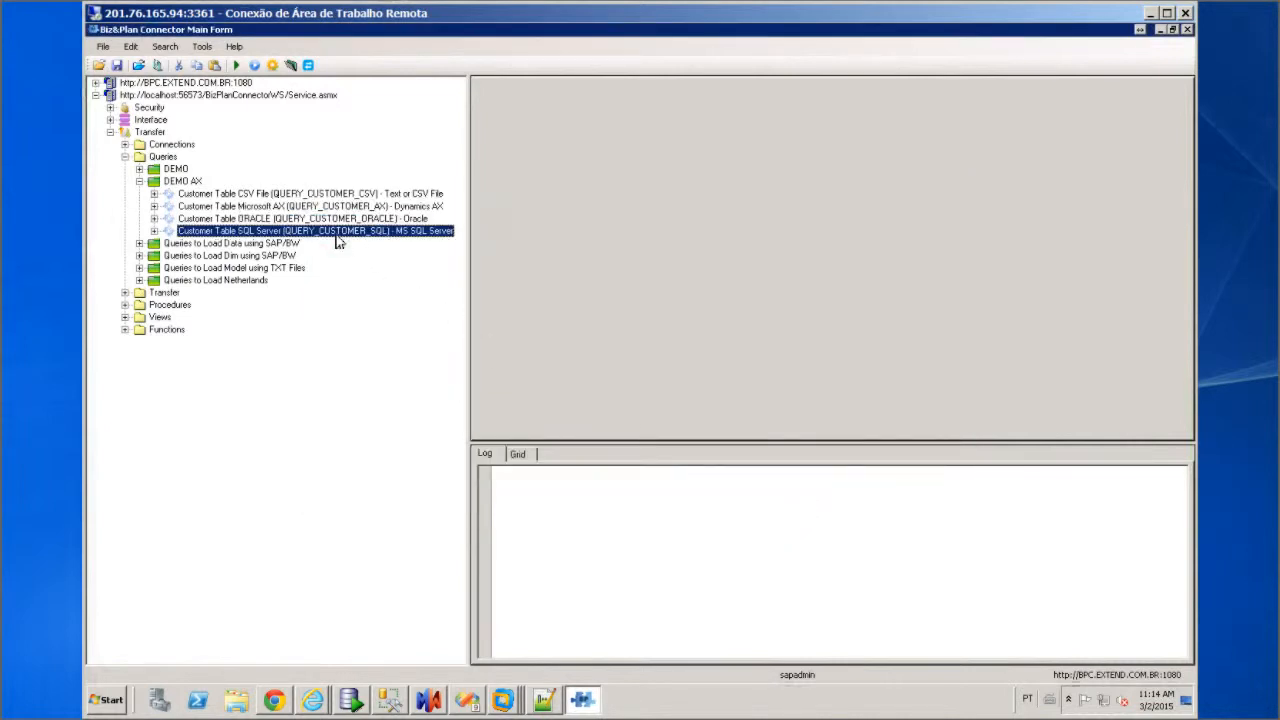
Preview rows 001_SQL to 003_SQL from QUERY_CUSTOMER_SQL unchanged, then collapse the Queries branch
right_click(336, 236)
click(379, 264)
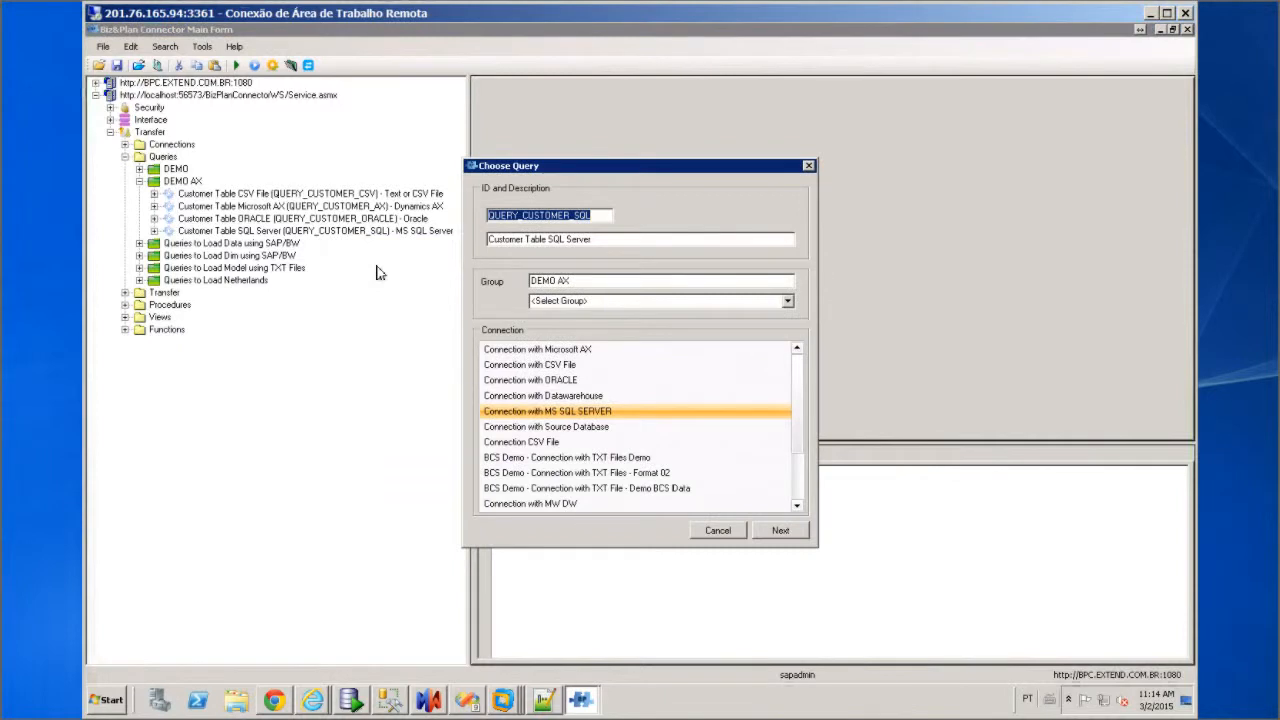
click(774, 531)
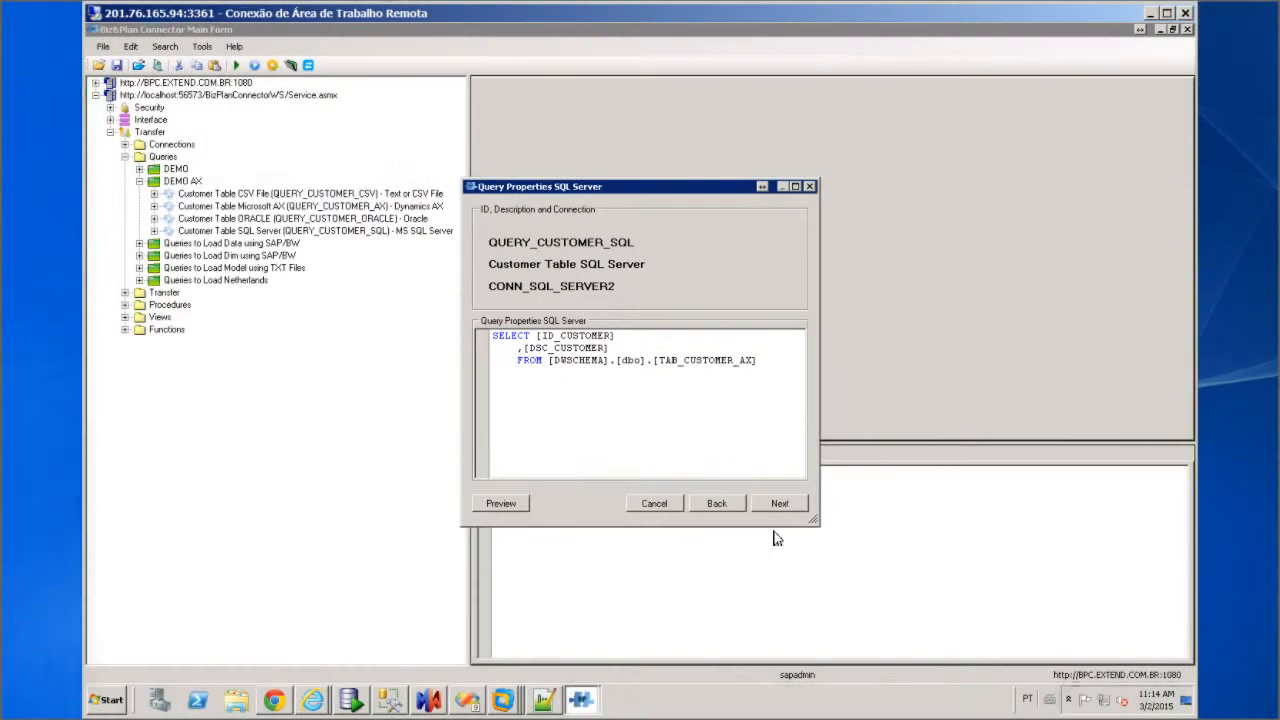
click(784, 506)
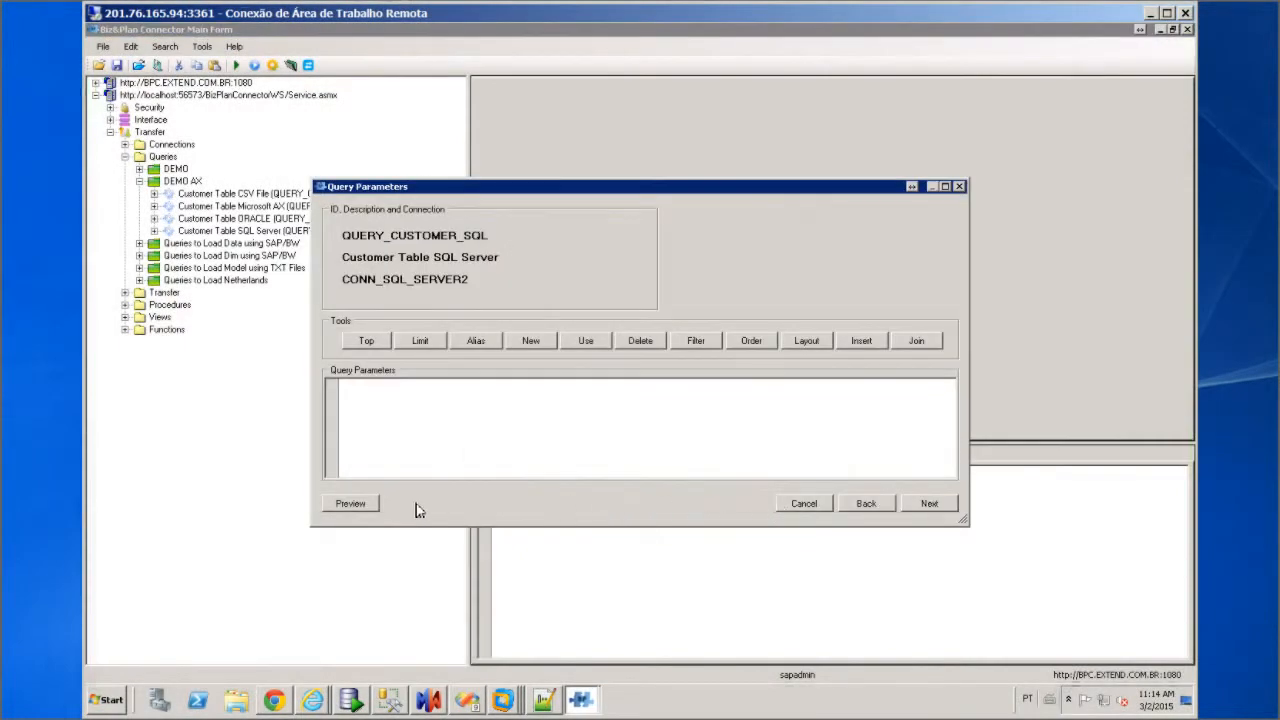
click(352, 504)
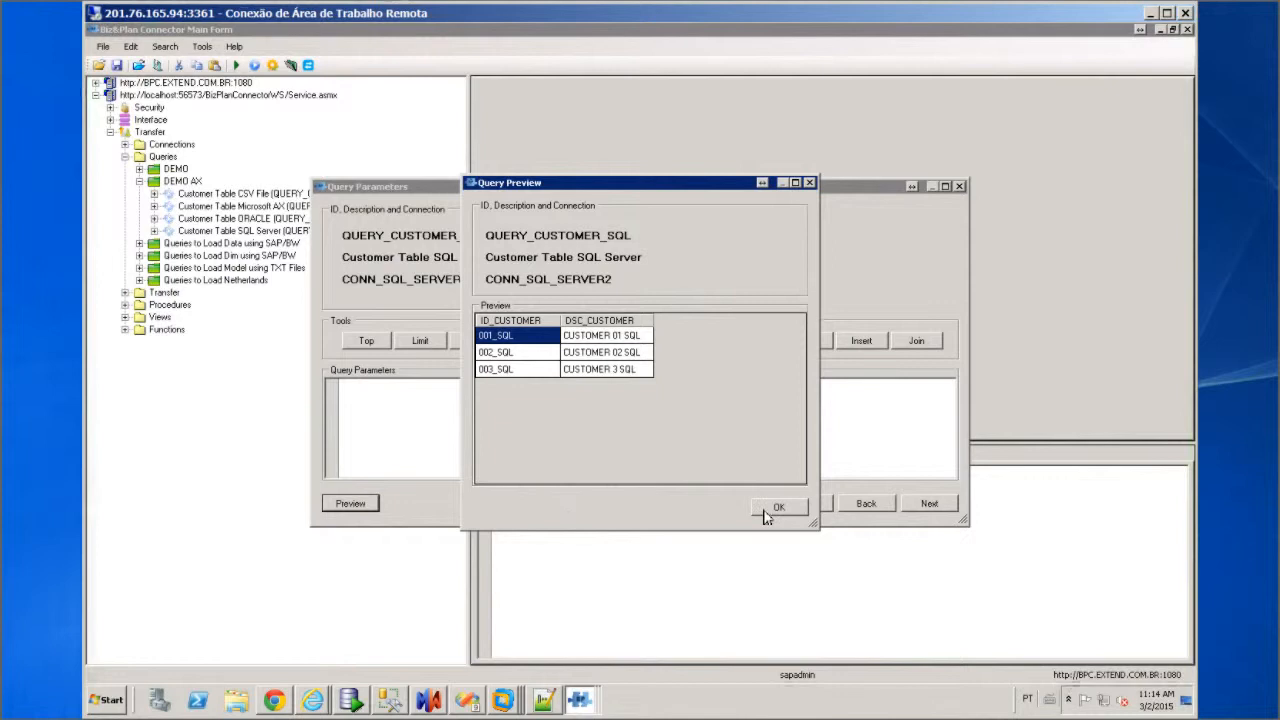
click(776, 509)
click(801, 512)
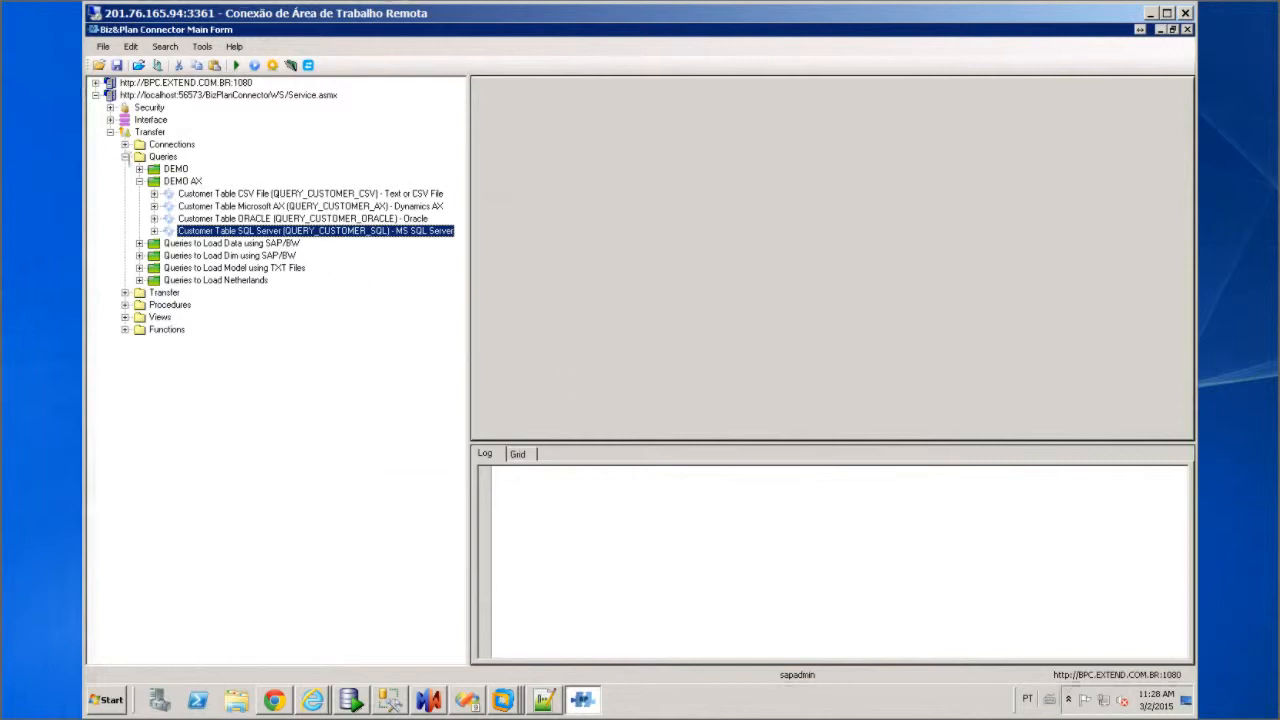
click(125, 157)
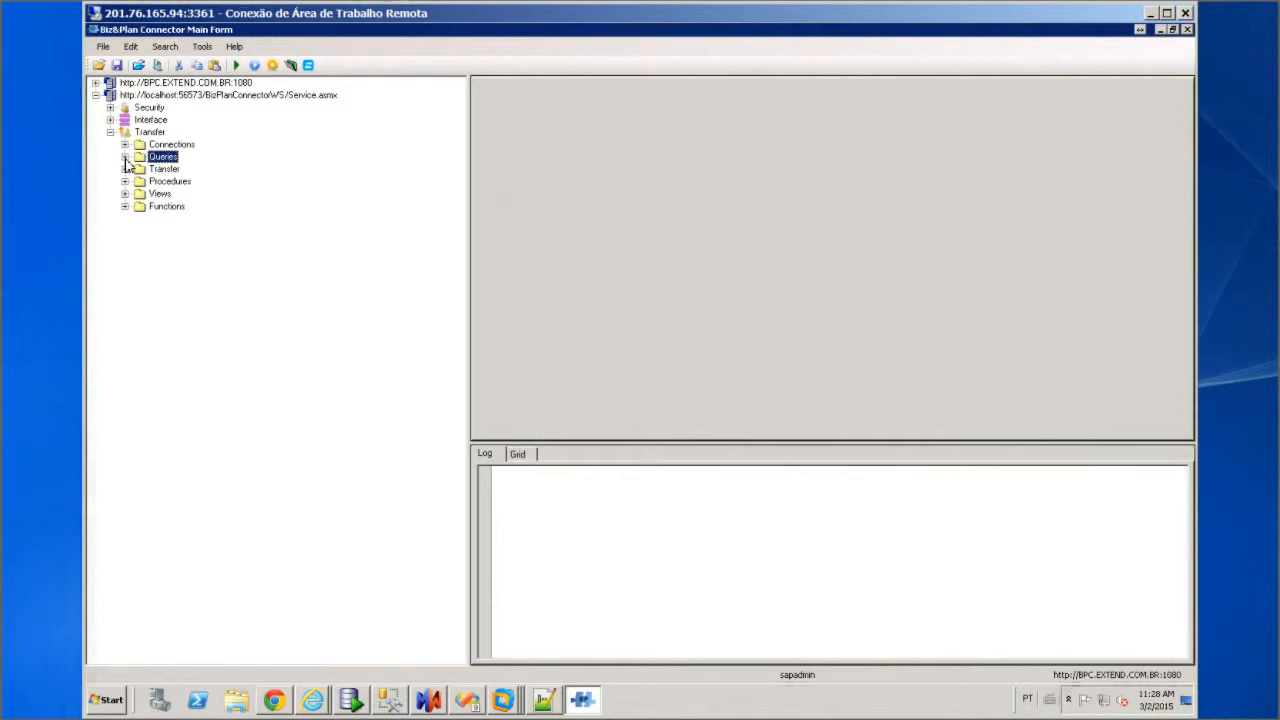
Expand Transfer > DEMO AX to reveal TRANSF_AX_ORACLE, TRANSF_AX_SQL, TRANSF_CSV_AX, TRANSF_ORA_AX and TRANSF_SQL_AX
click(125, 168)
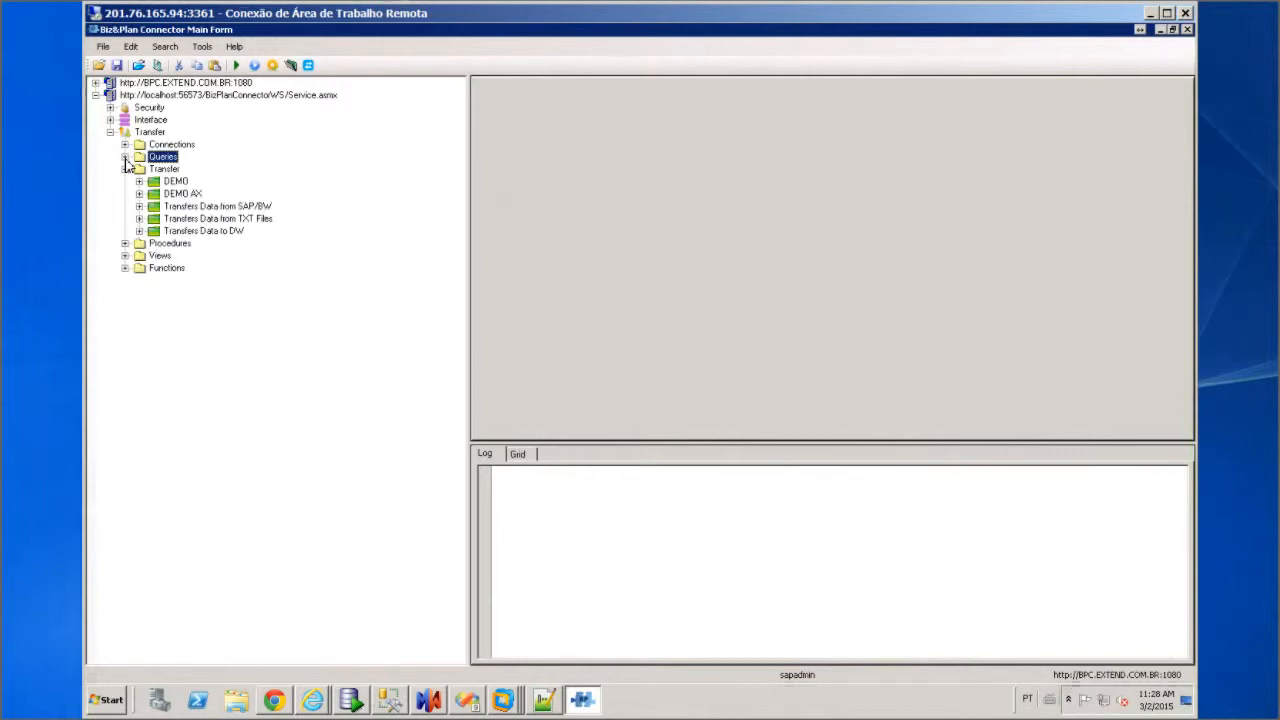
click(139, 193)
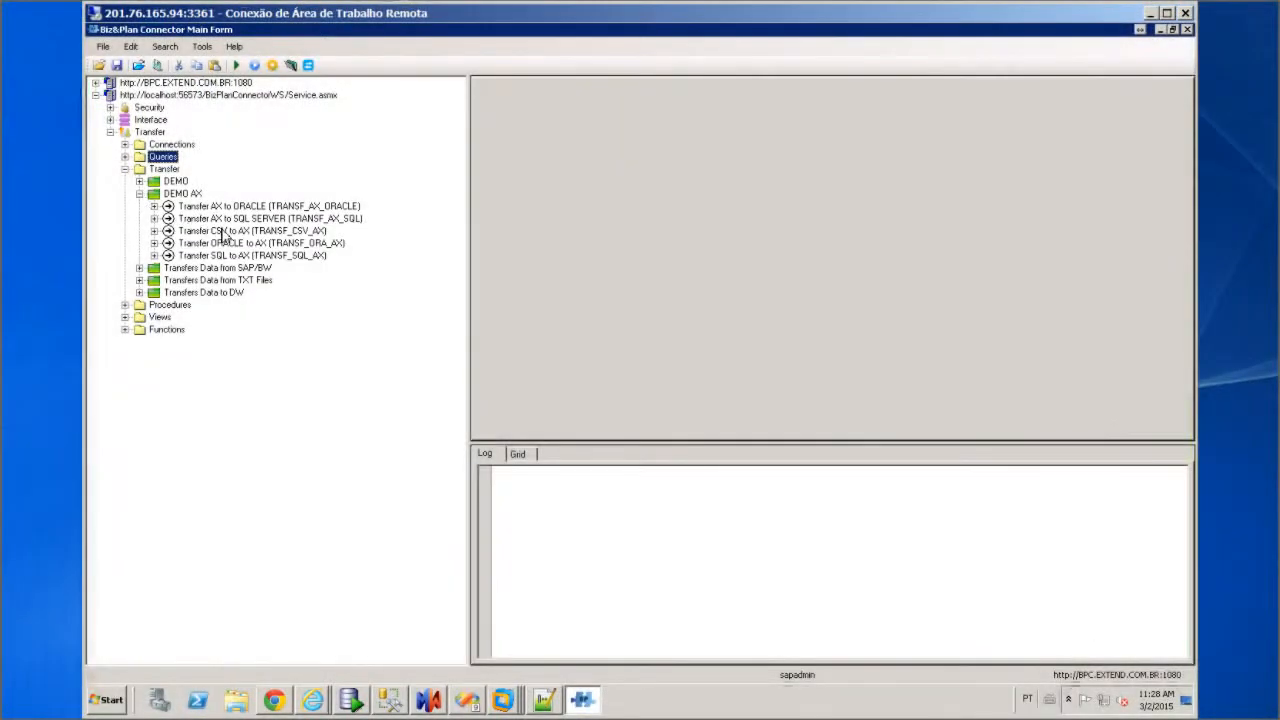
click(233, 234)
right_click(235, 238)
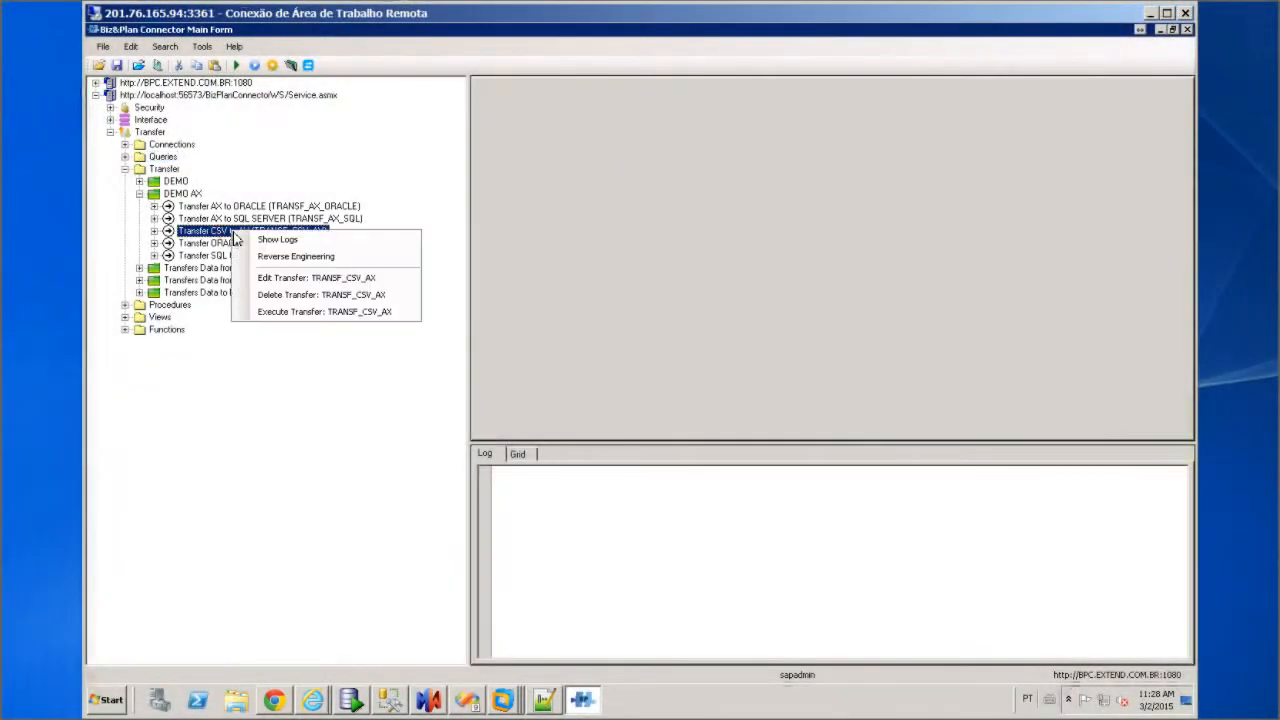
click(286, 278)
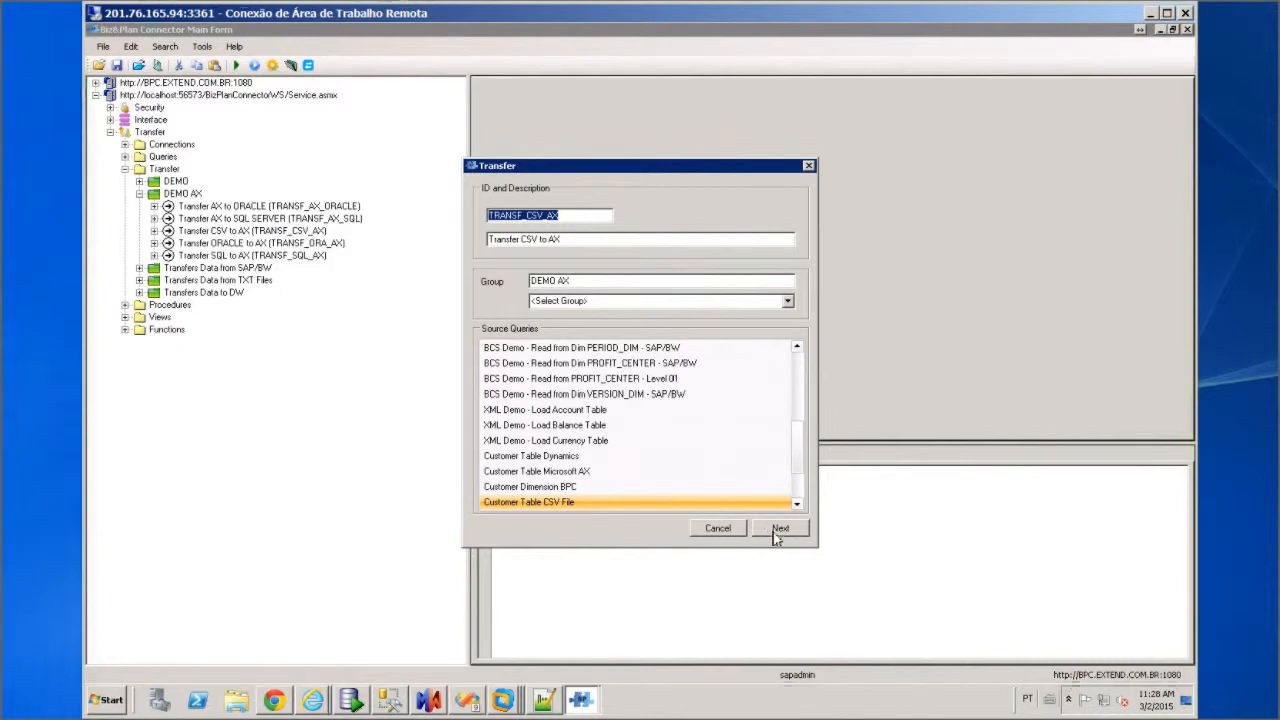
click(776, 530)
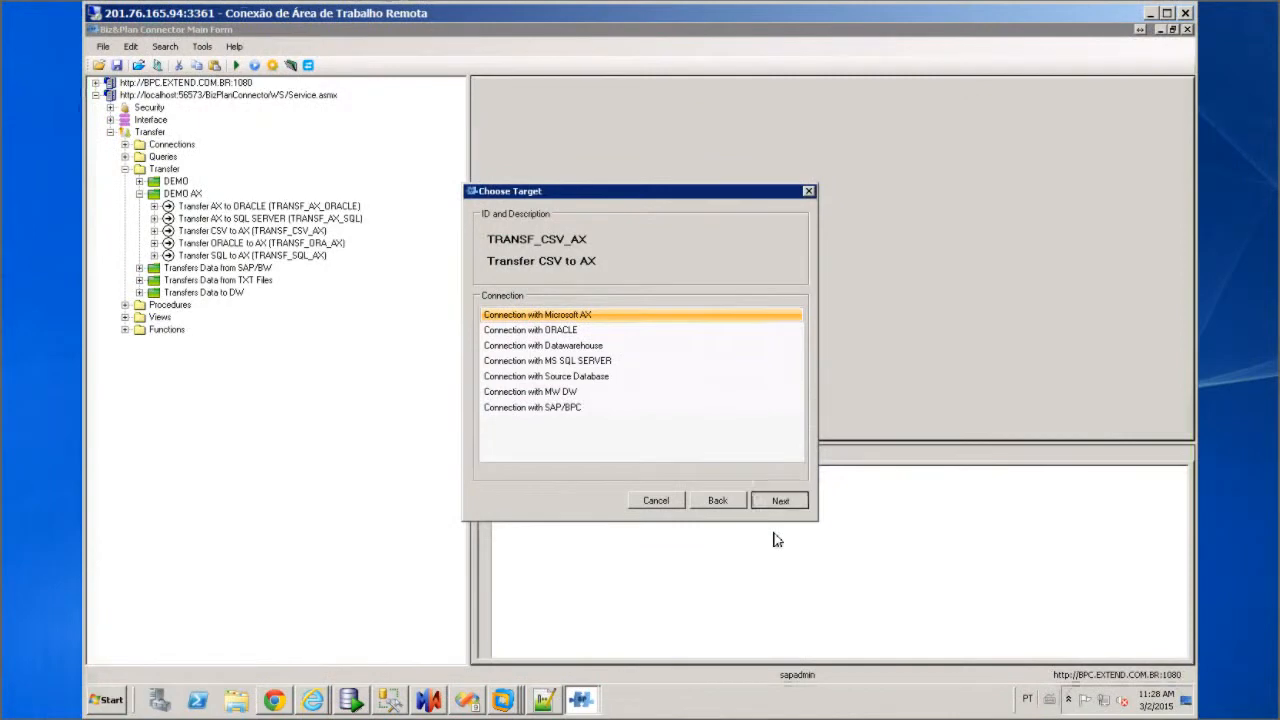
click(776, 502)
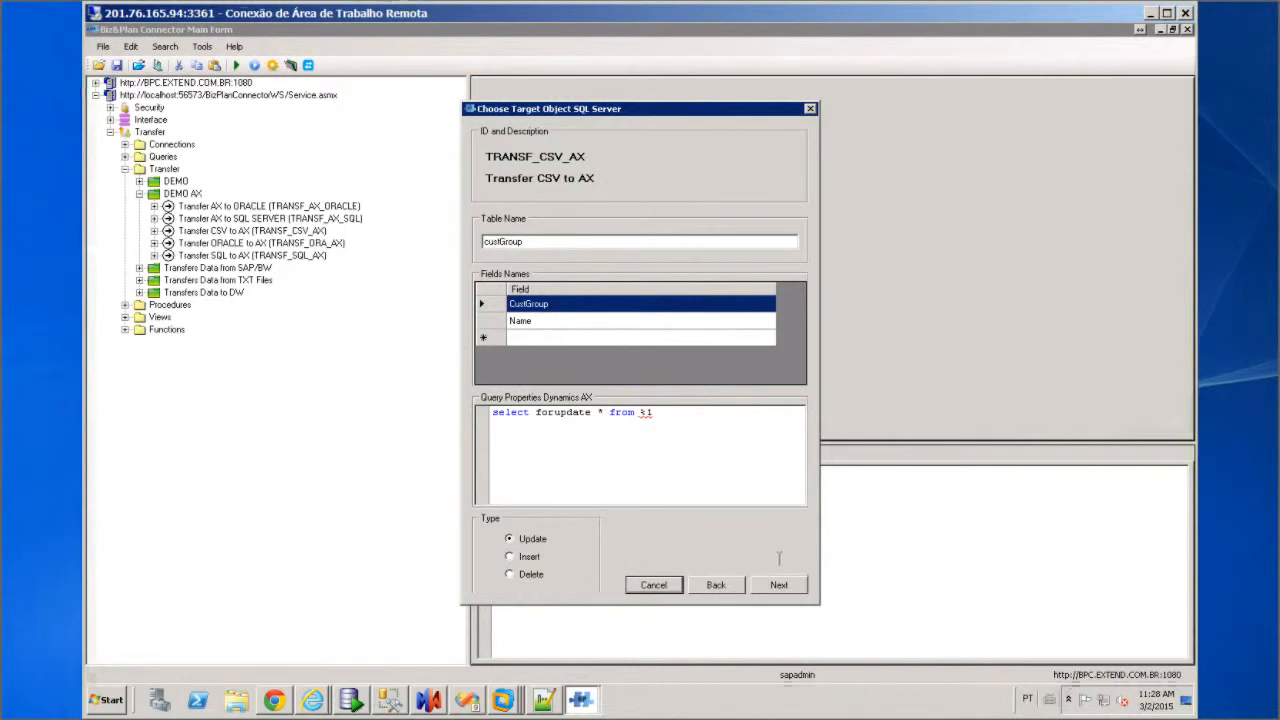
click(780, 582)
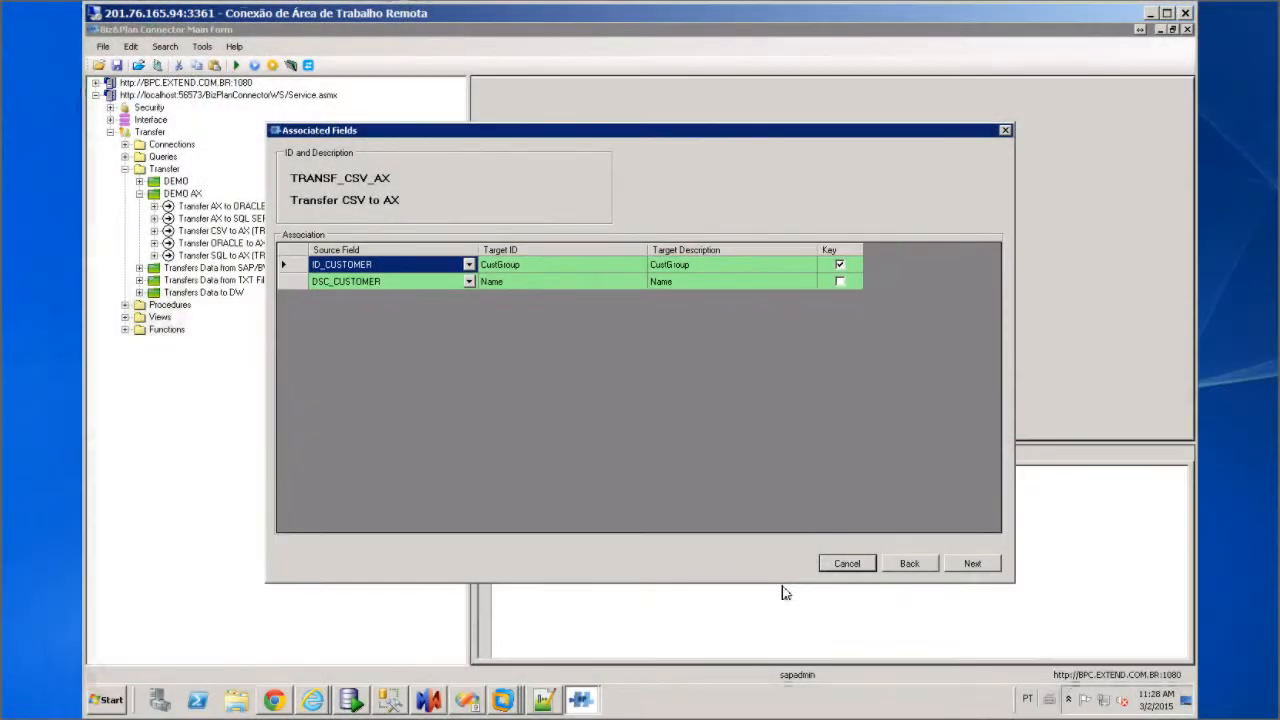
click(852, 570)
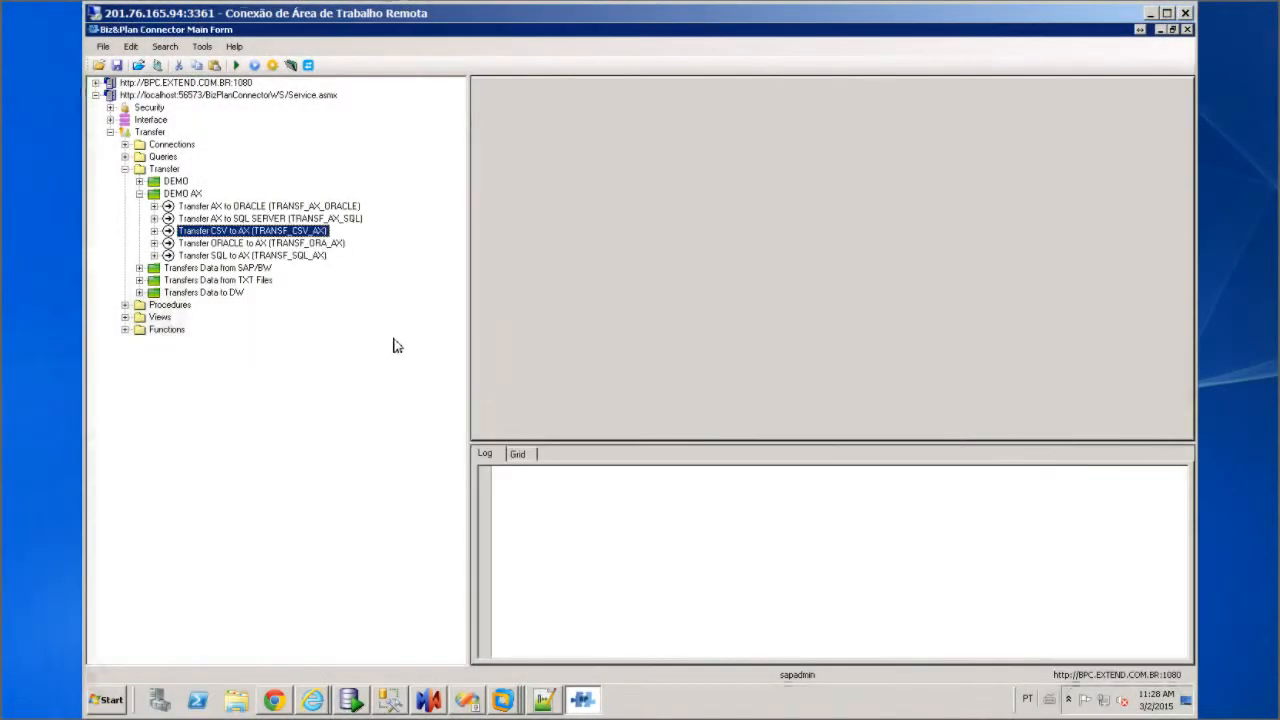
click(250, 245)
right_click(250, 250)
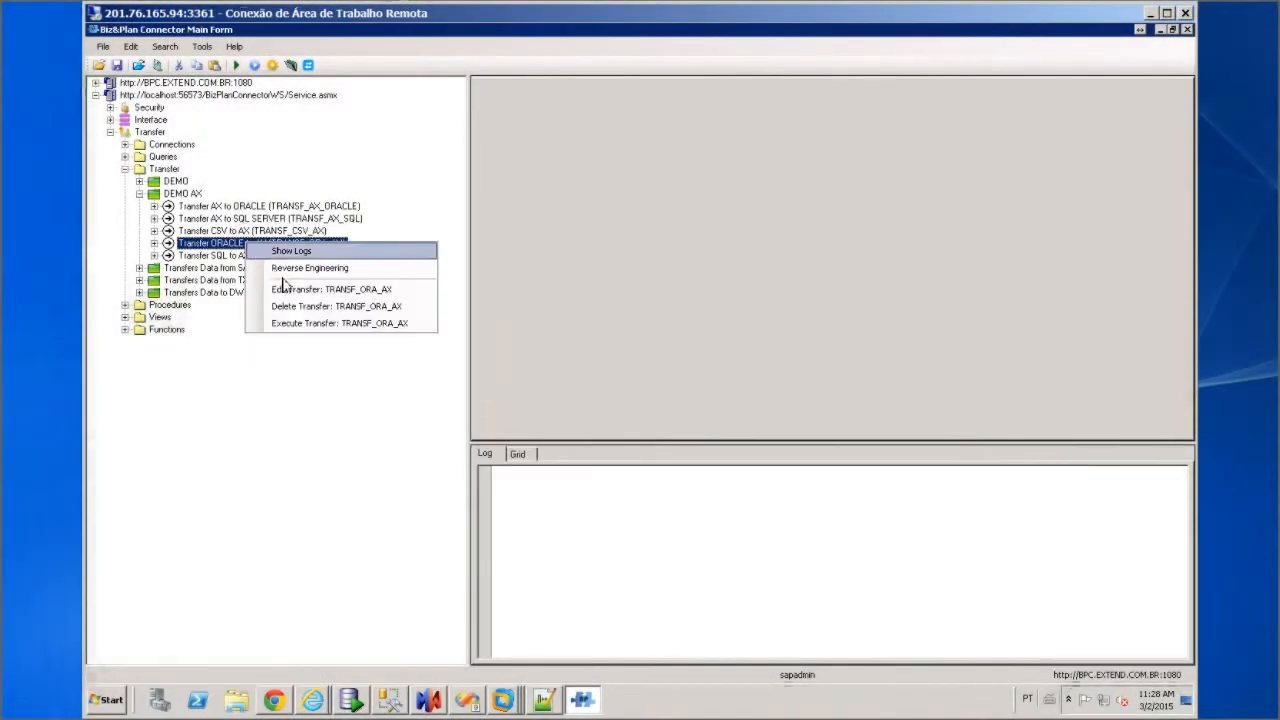
click(298, 292)
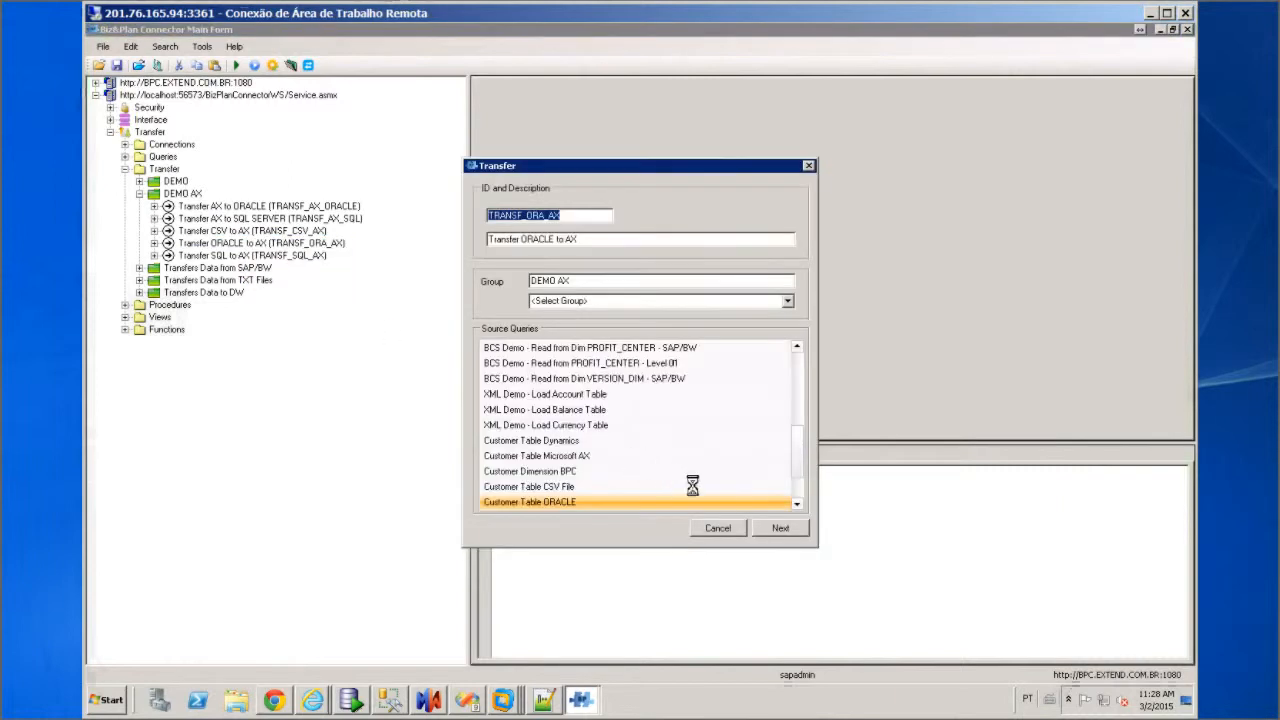
click(782, 532)
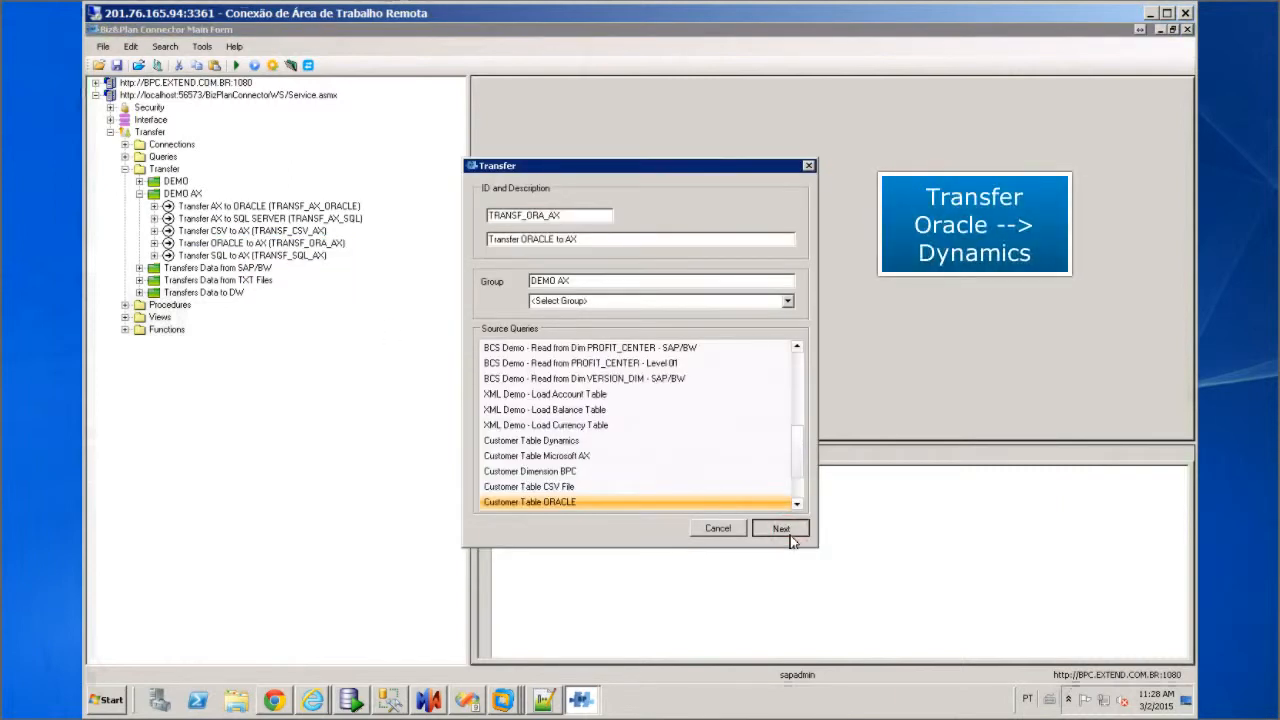
click(790, 532)
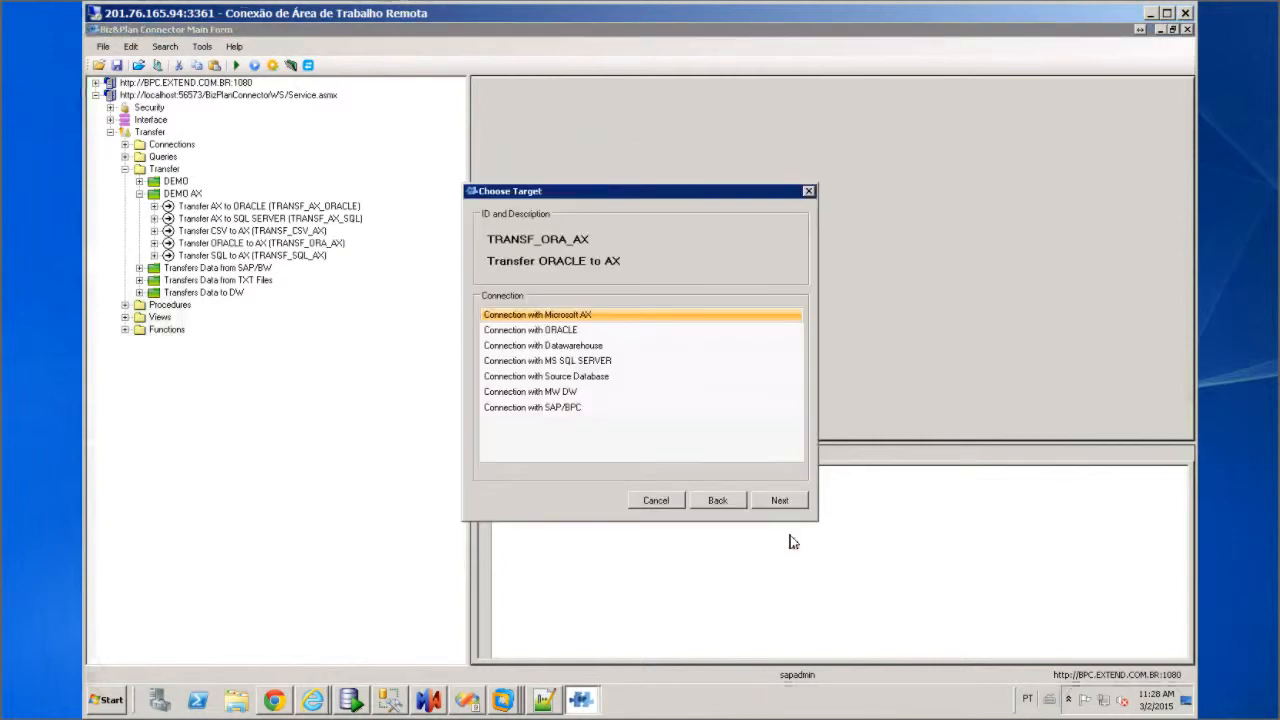
click(778, 502)
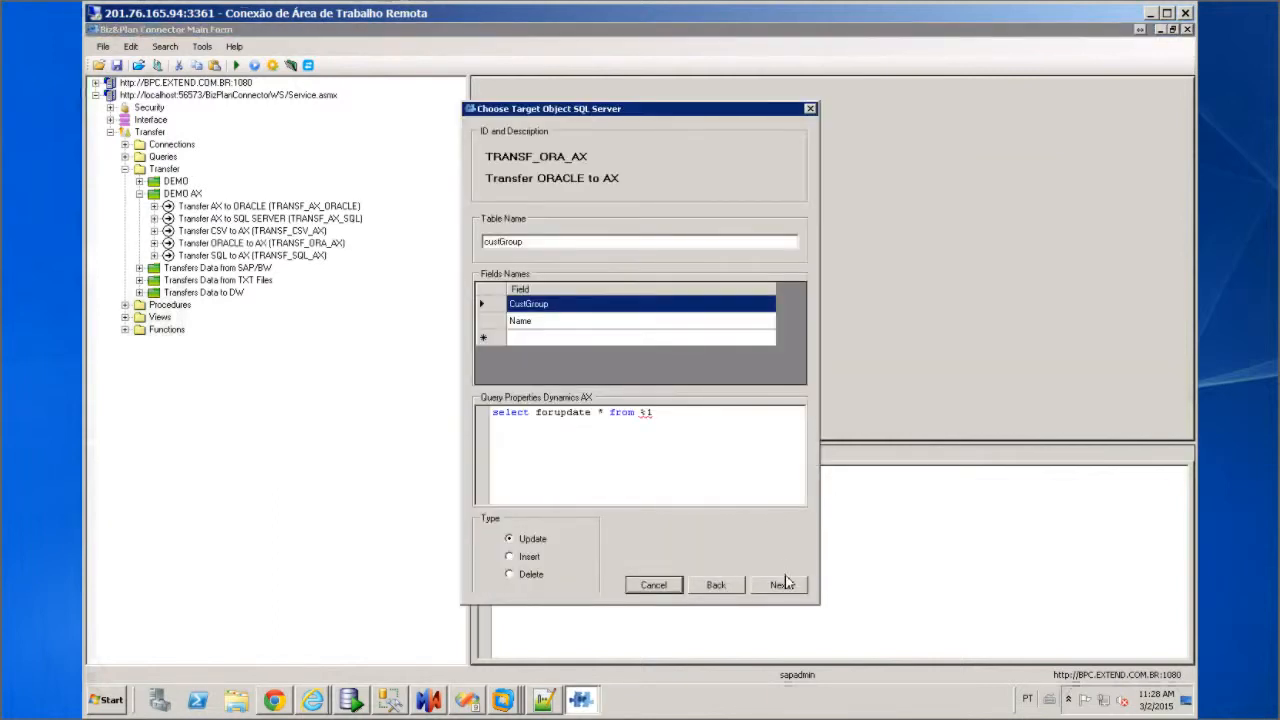
click(779, 585)
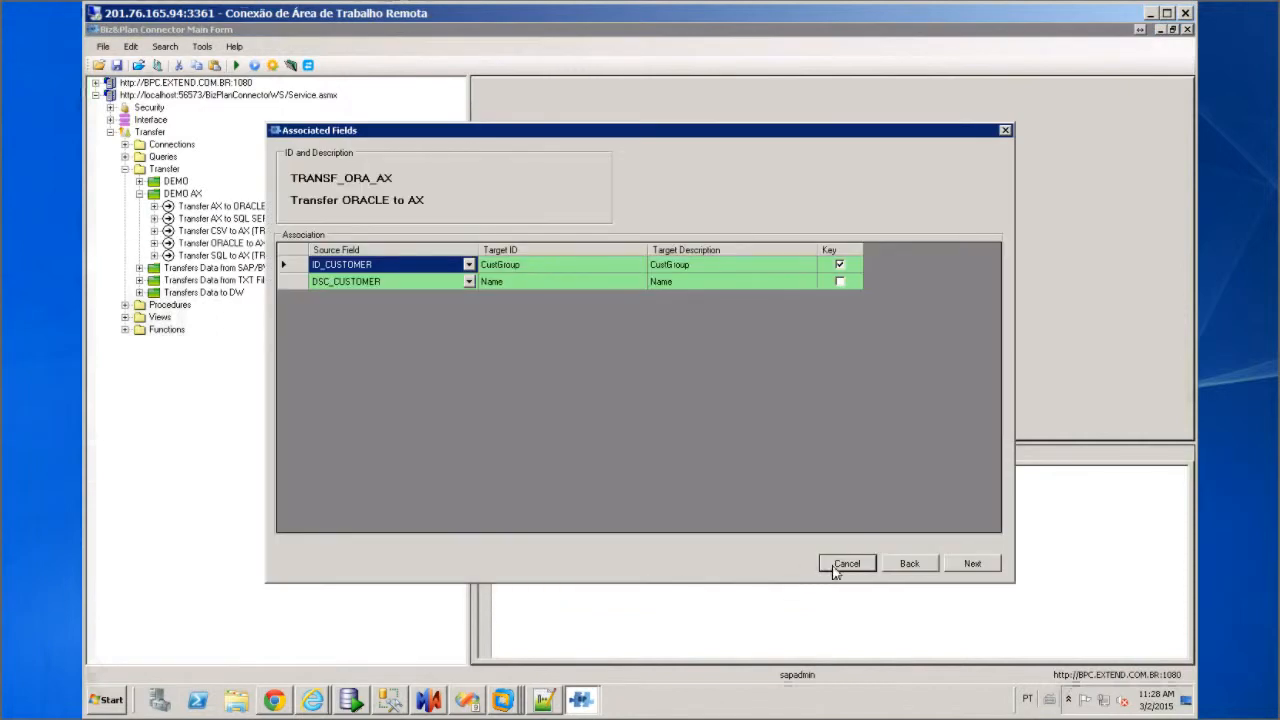
click(862, 566)
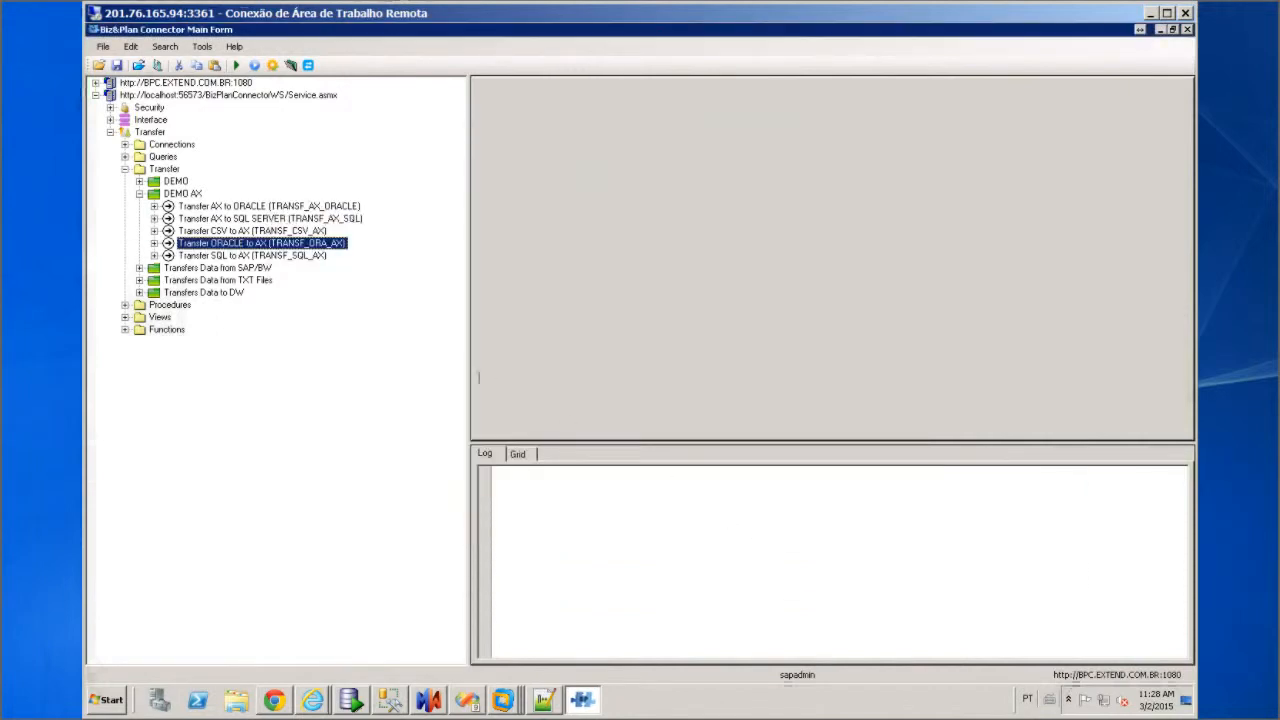
click(251, 255)
right_click(251, 253)
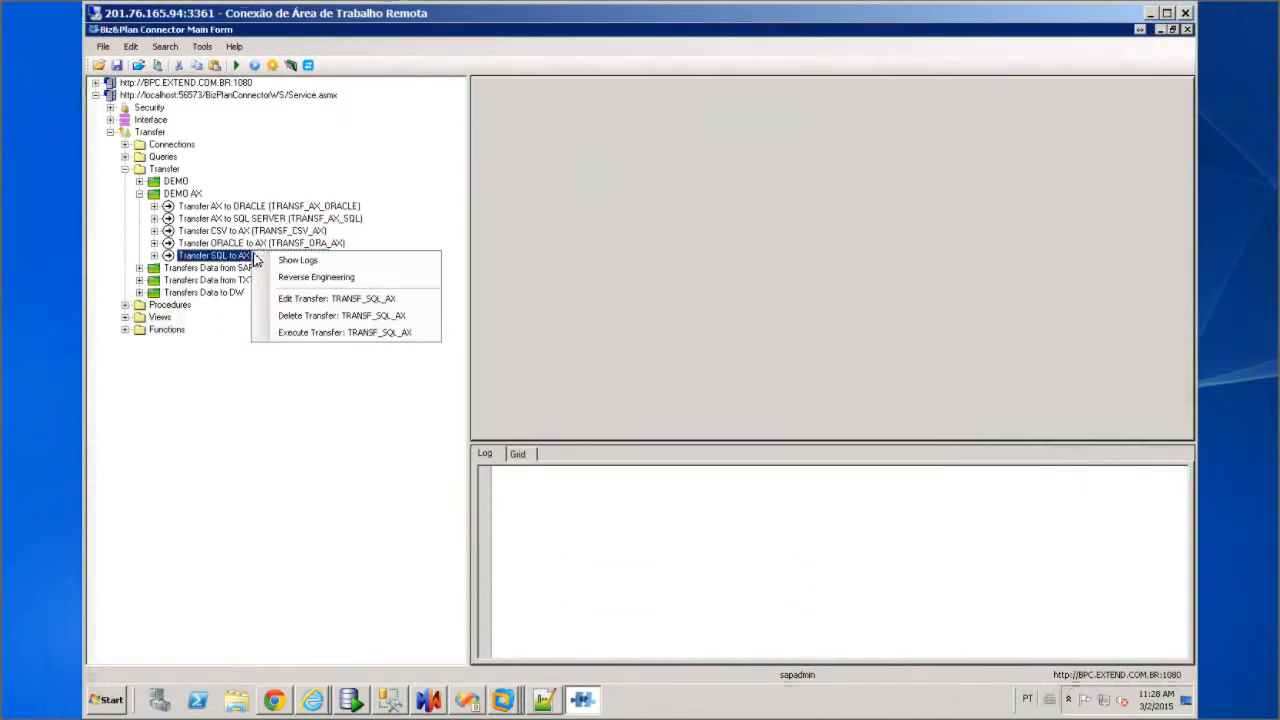
click(313, 299)
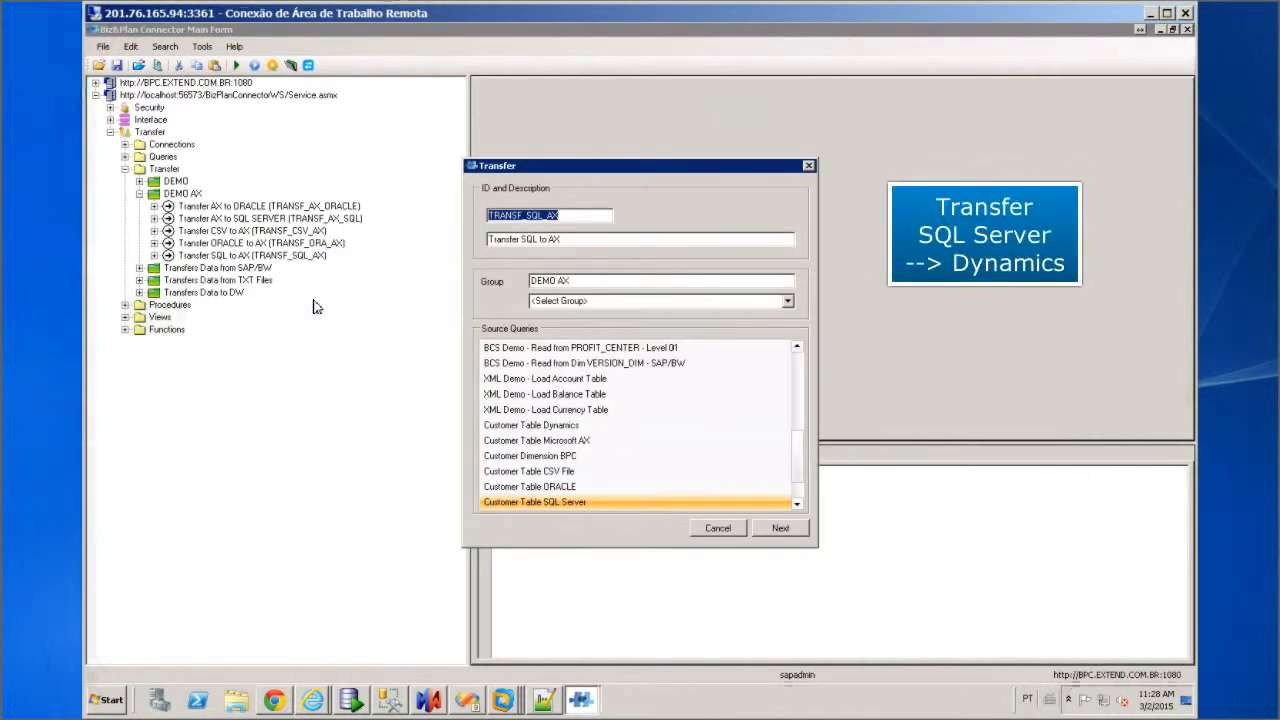
click(780, 527)
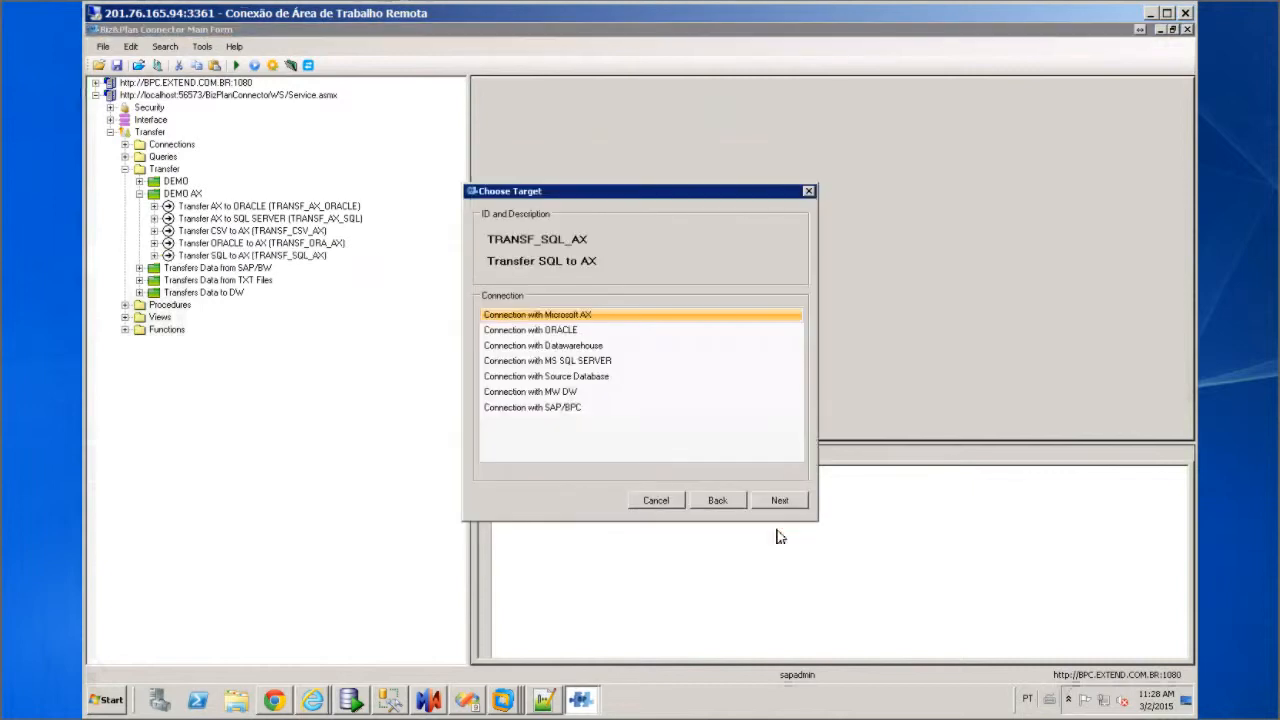
click(780, 501)
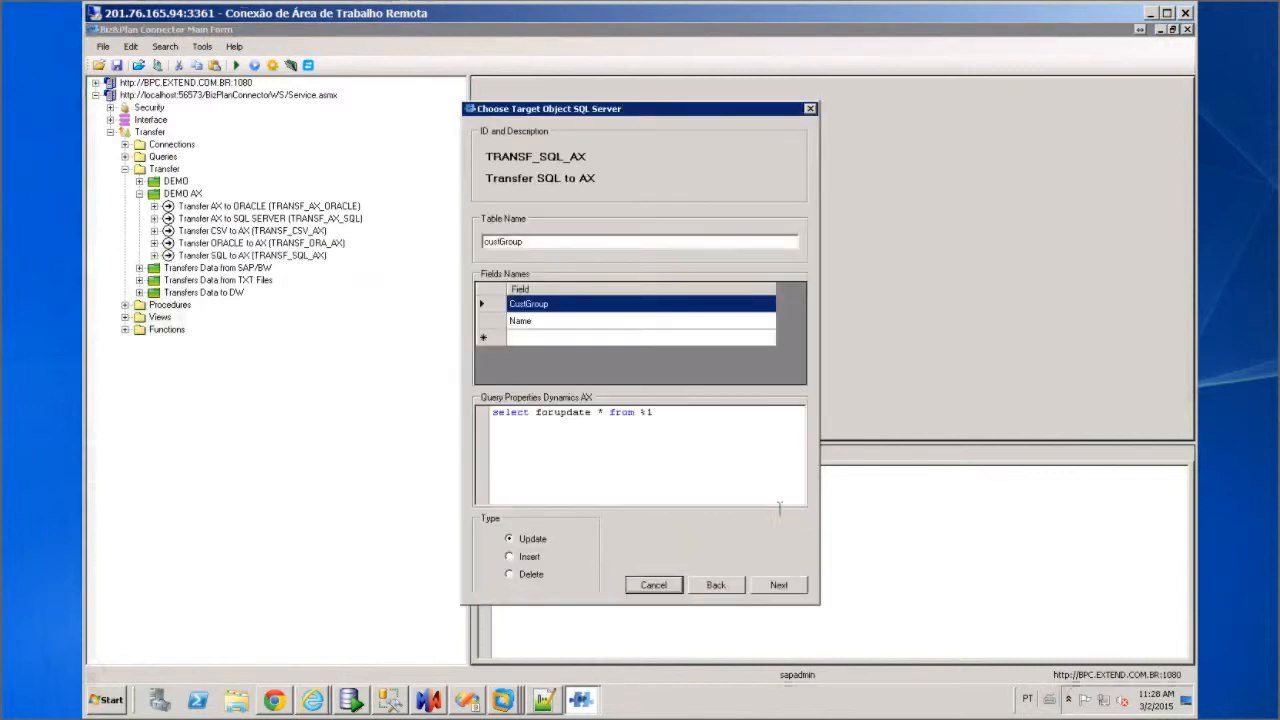
click(791, 585)
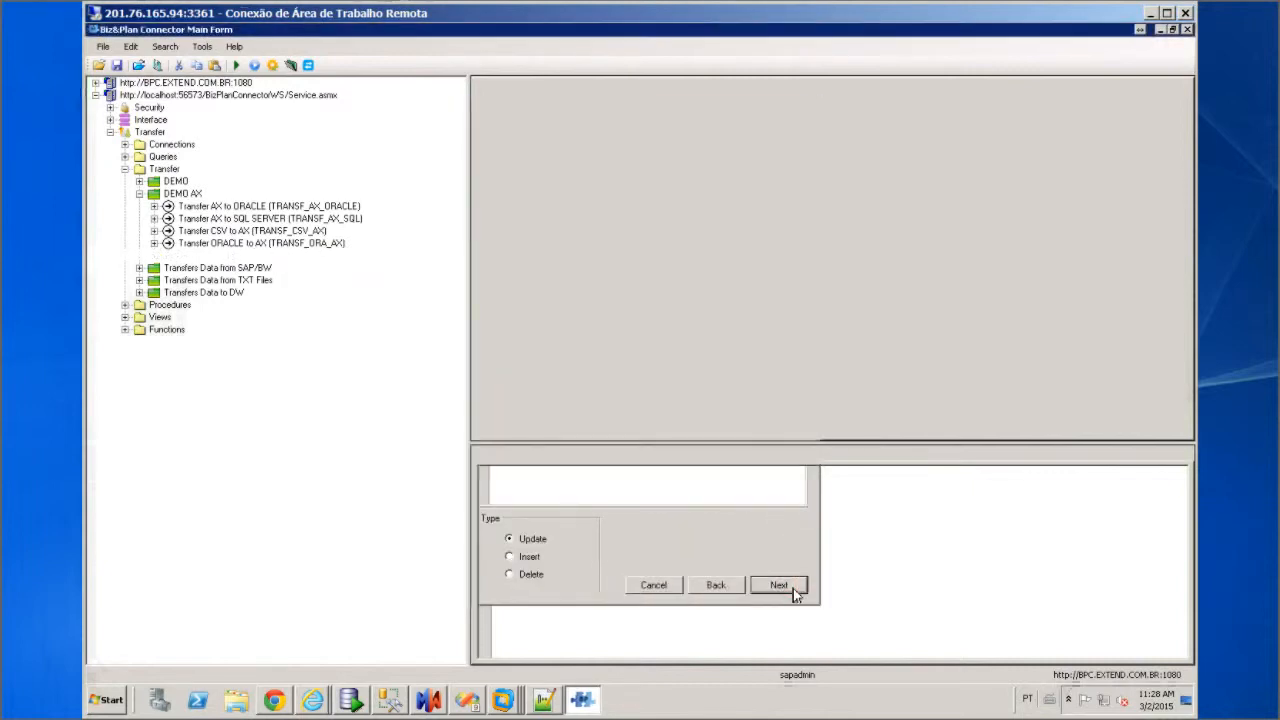
click(846, 564)
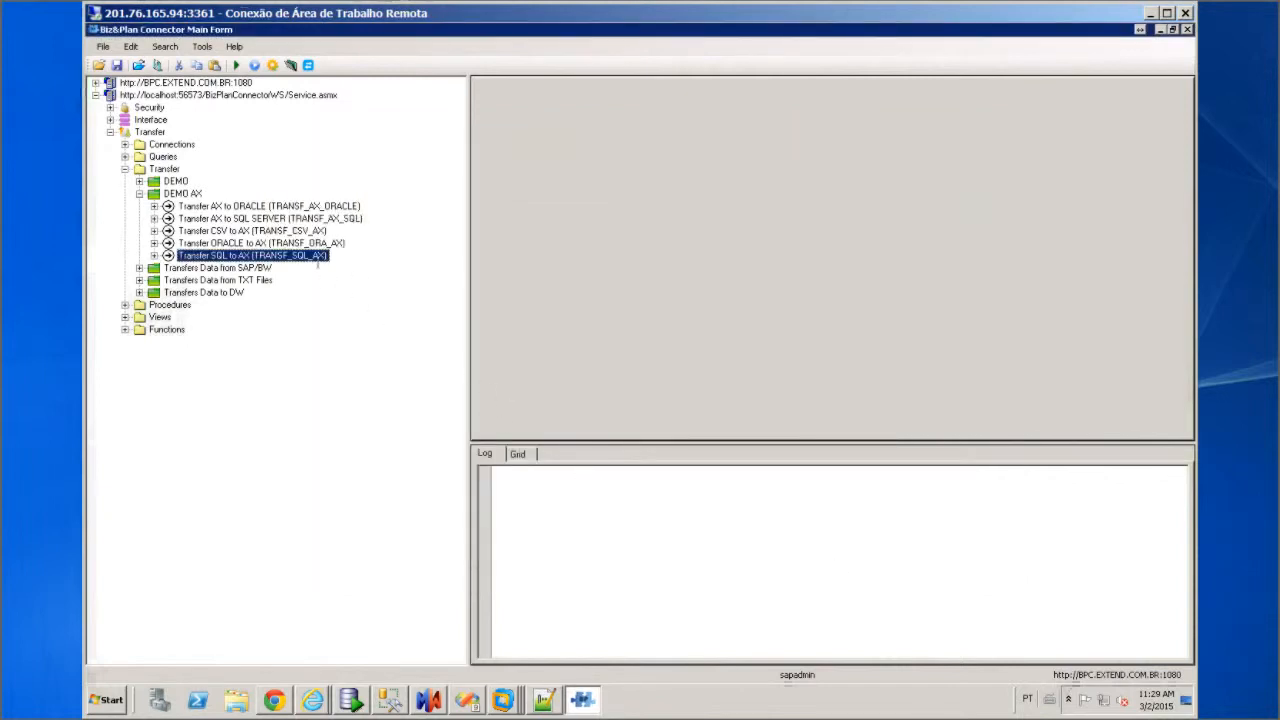
click(245, 207)
right_click(247, 208)
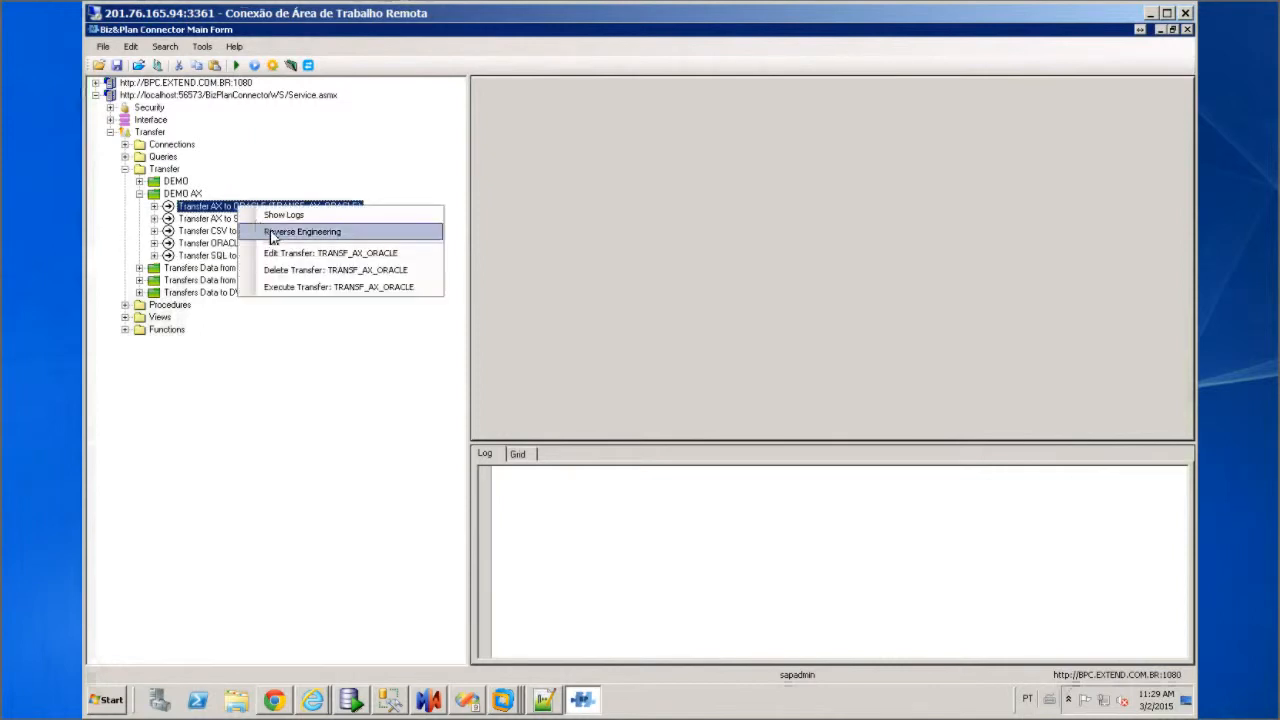
click(304, 257)
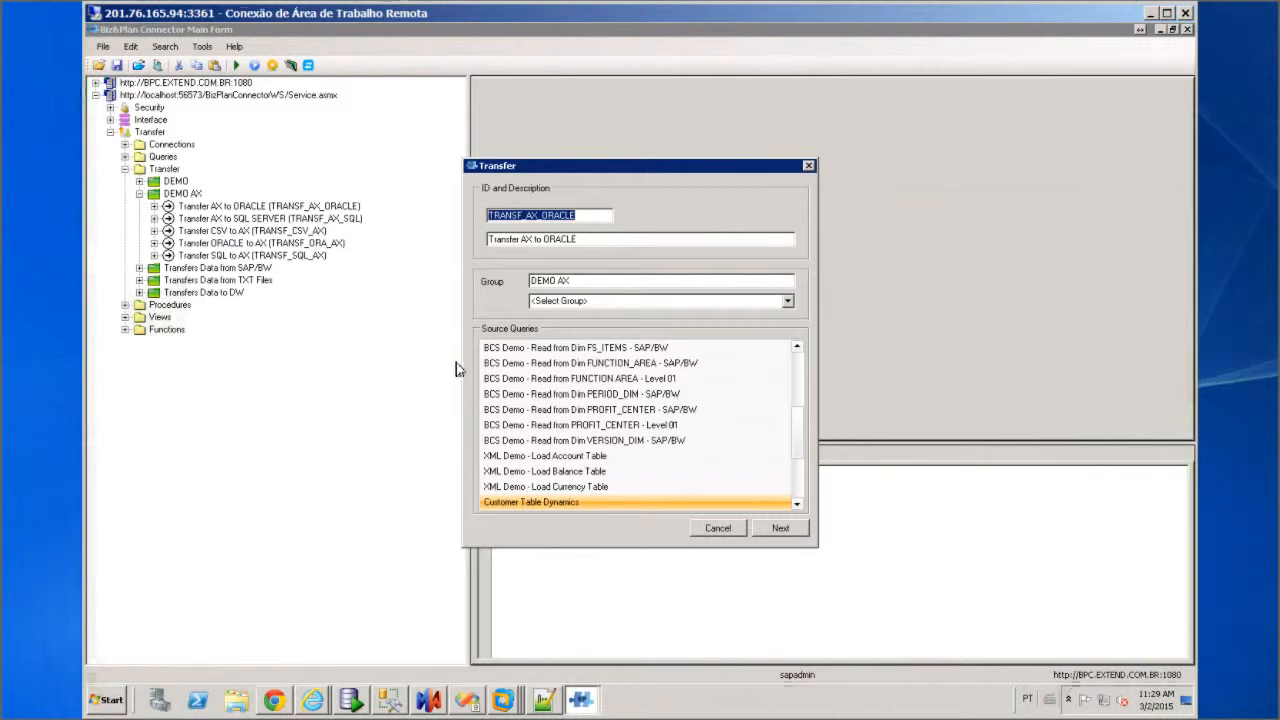
click(785, 535)
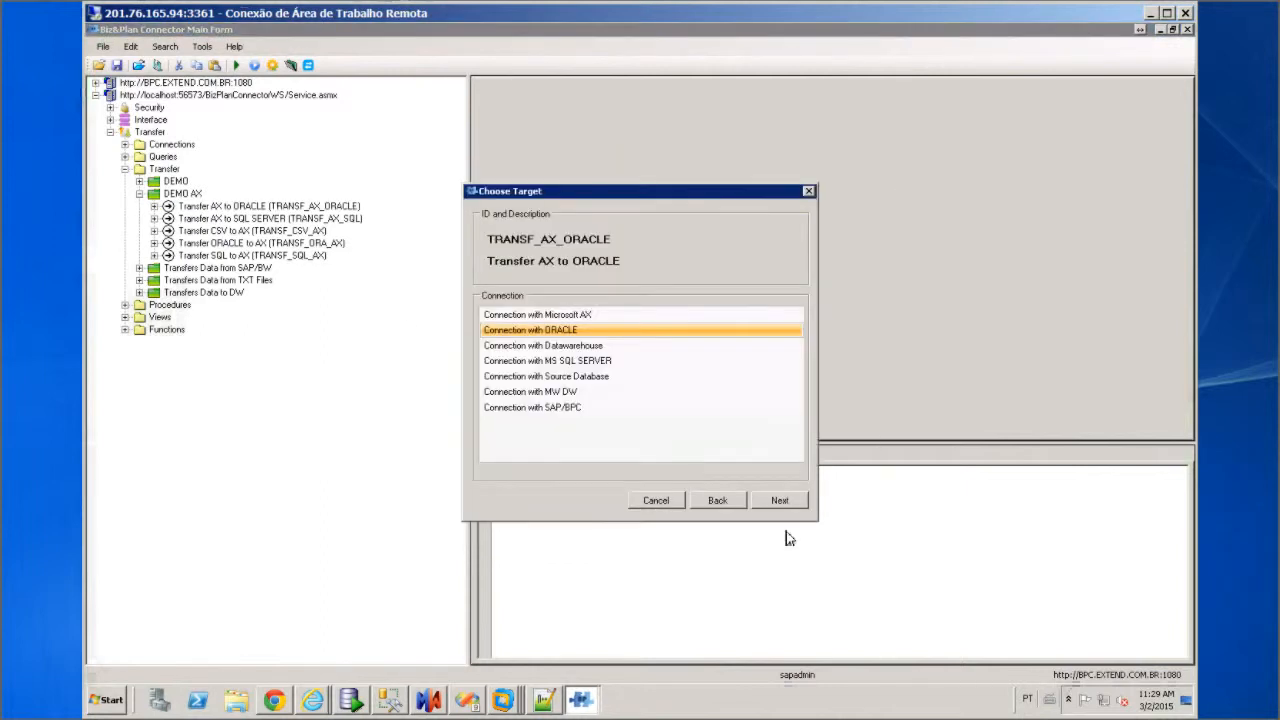
click(779, 502)
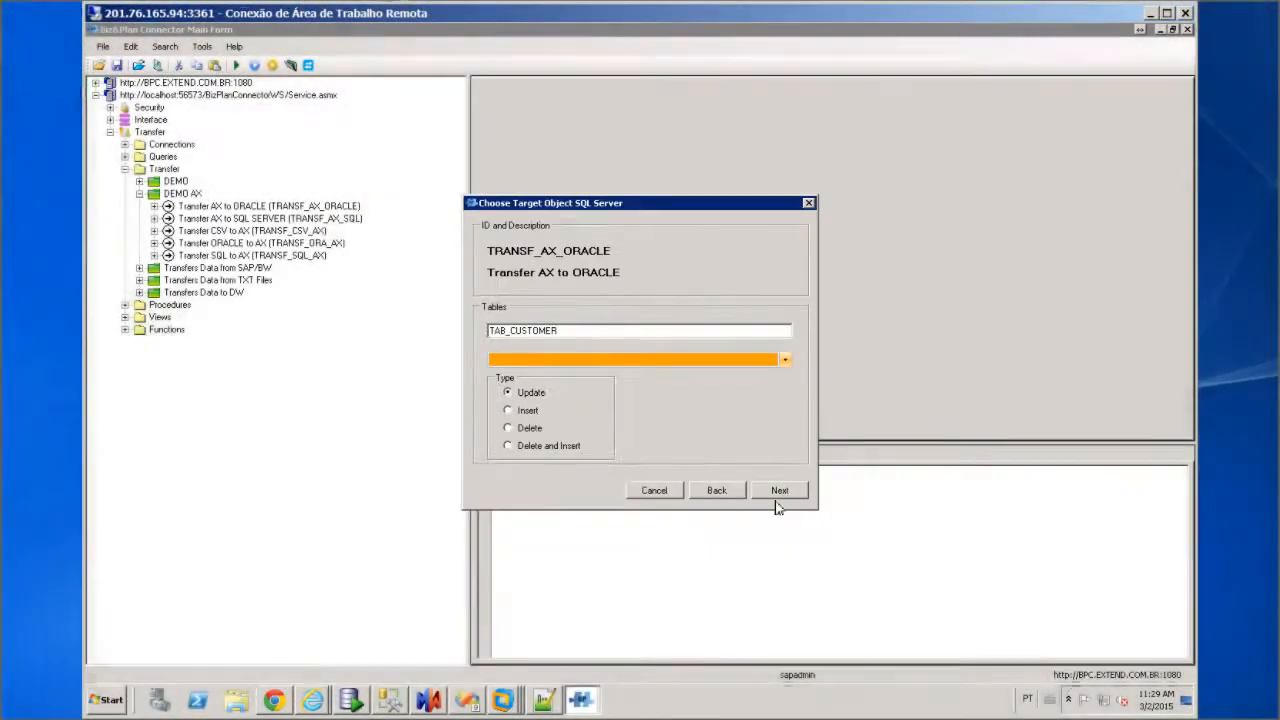
click(777, 492)
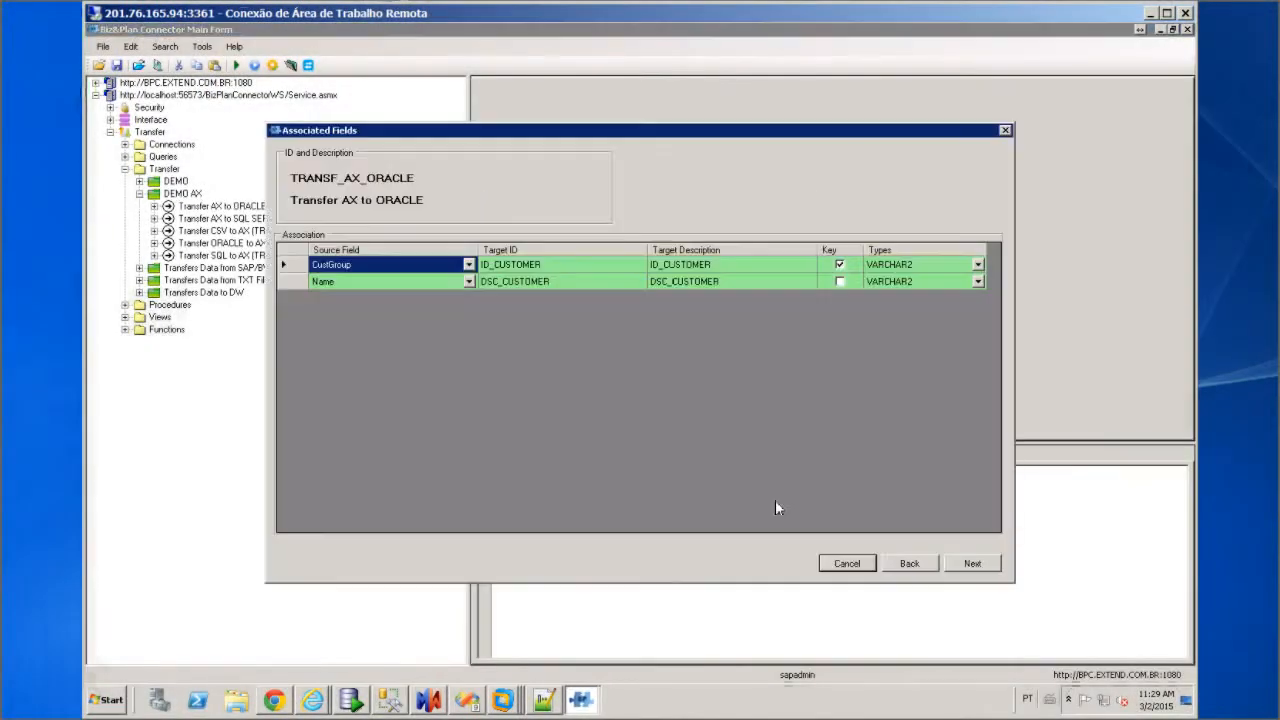
click(852, 565)
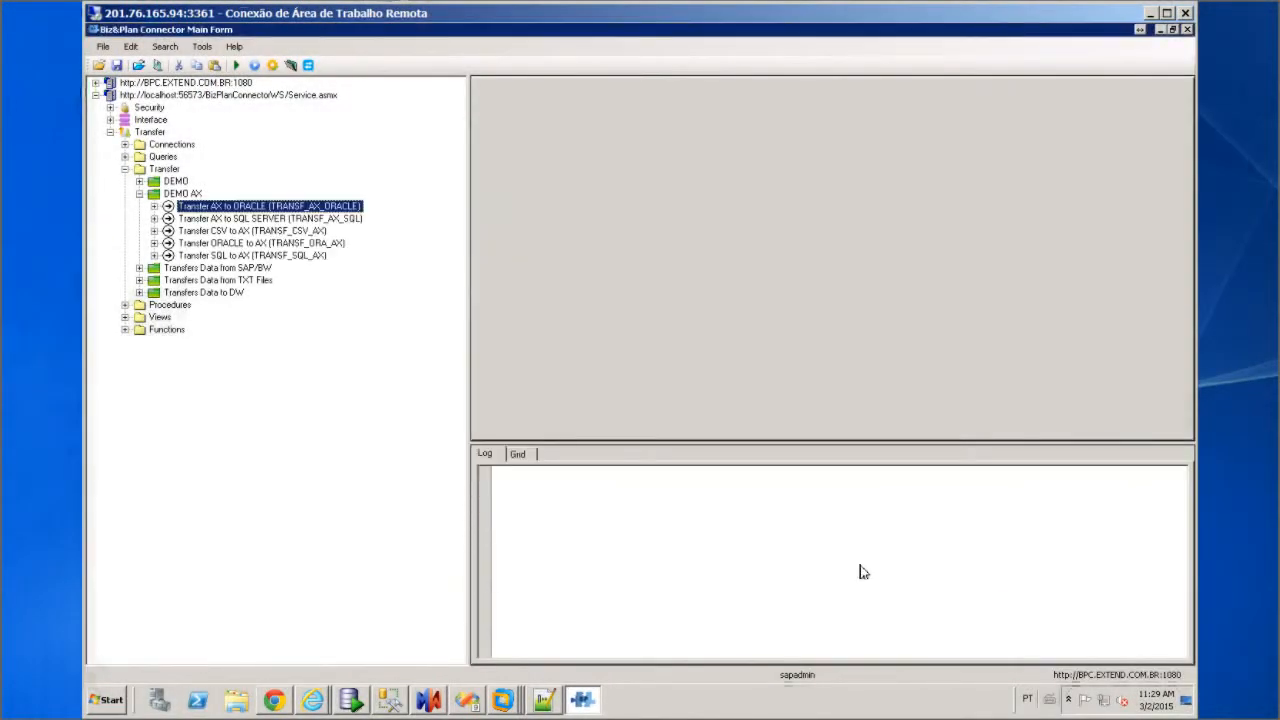
click(255, 222)
right_click(255, 222)
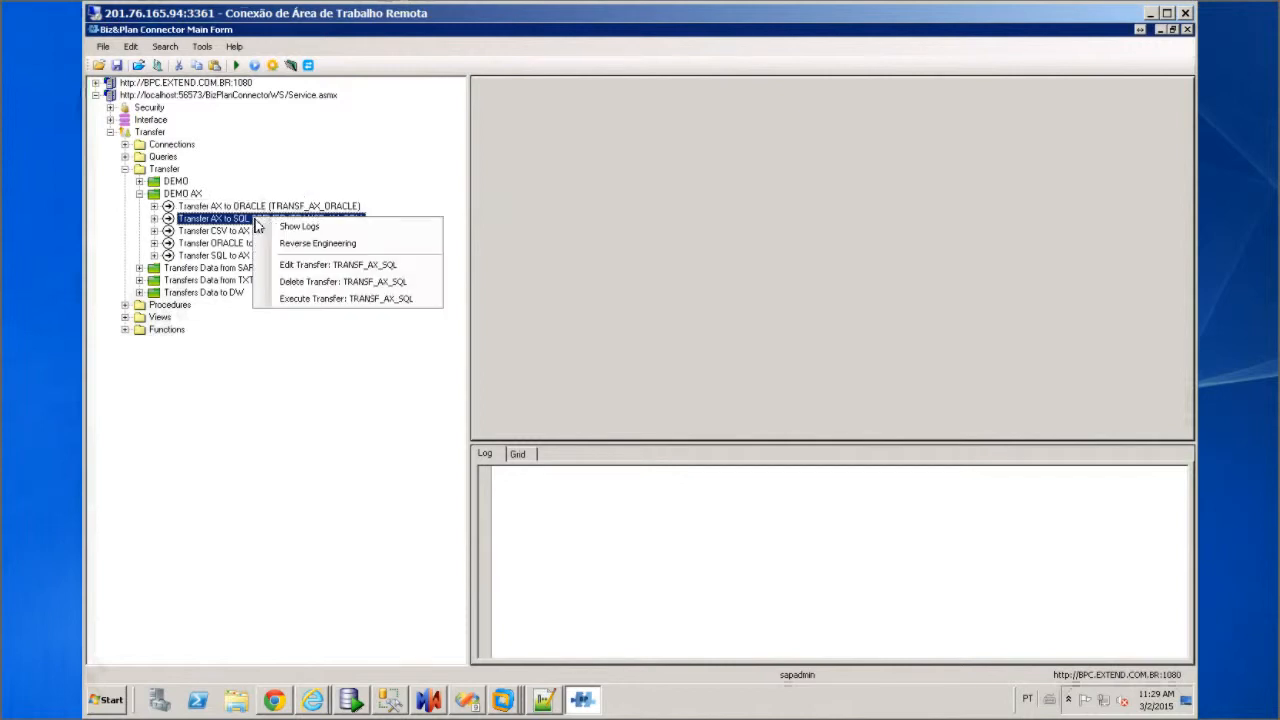
click(314, 271)
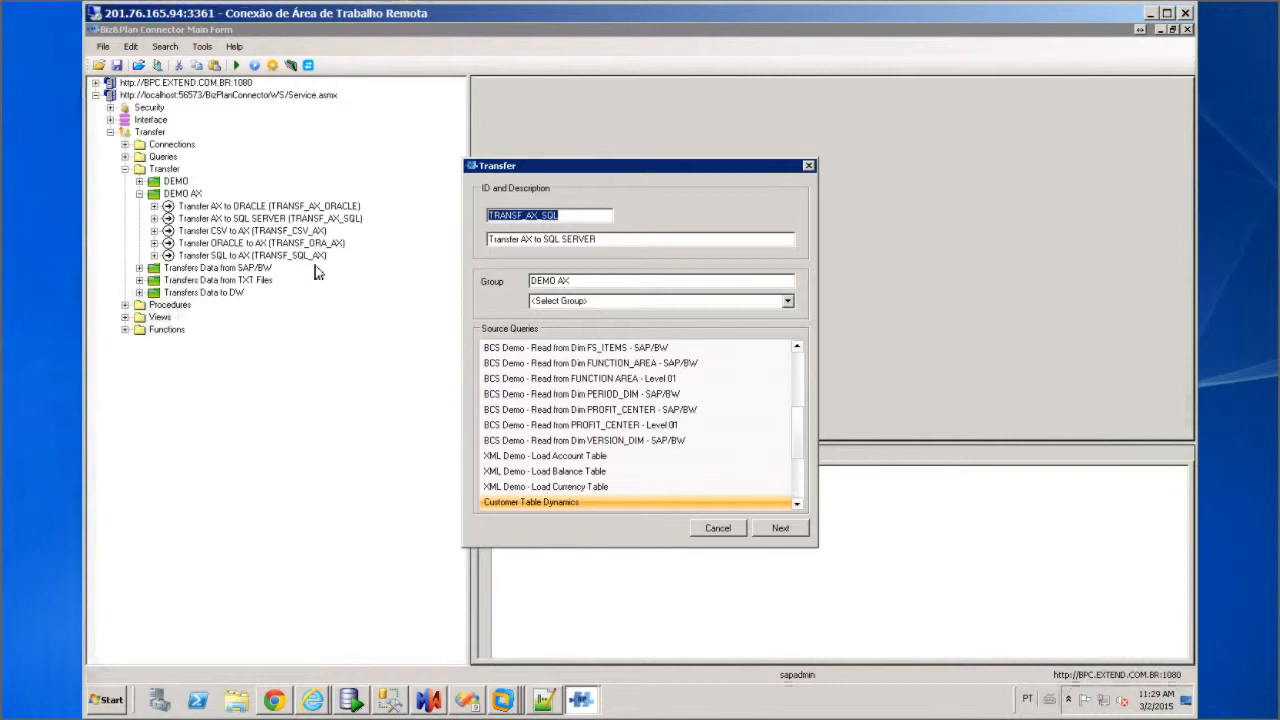
click(780, 528)
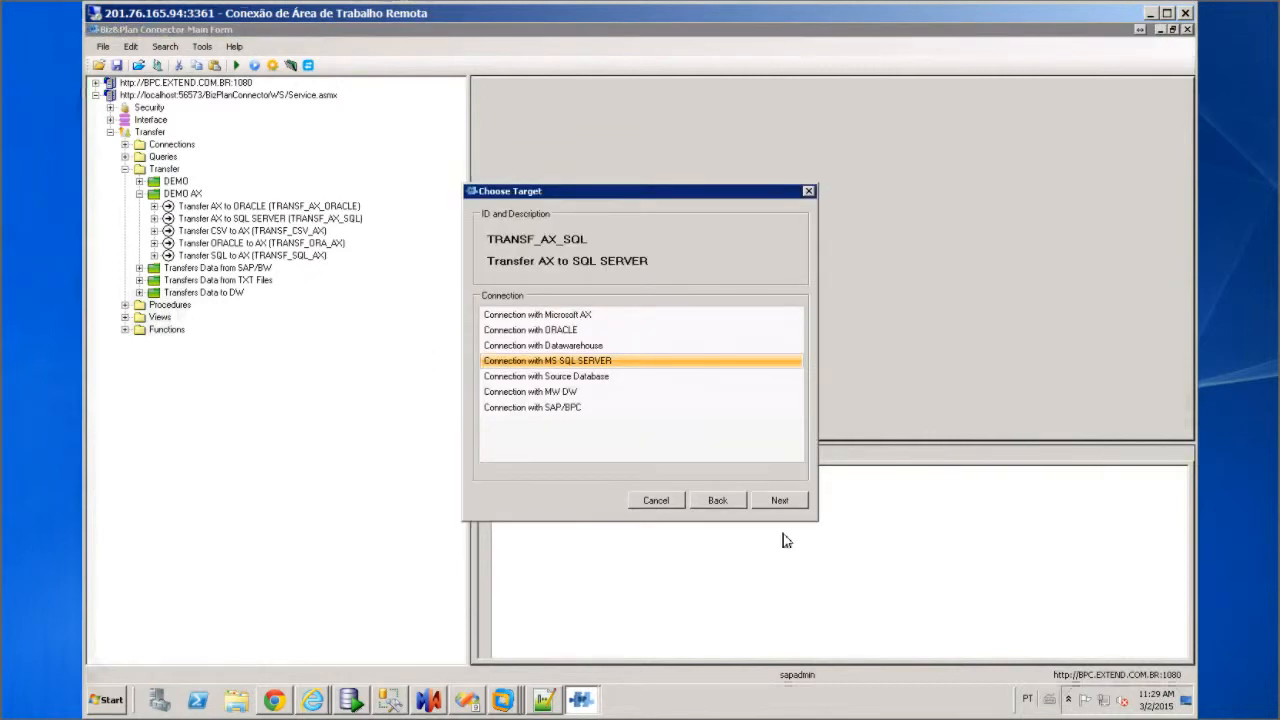
click(779, 500)
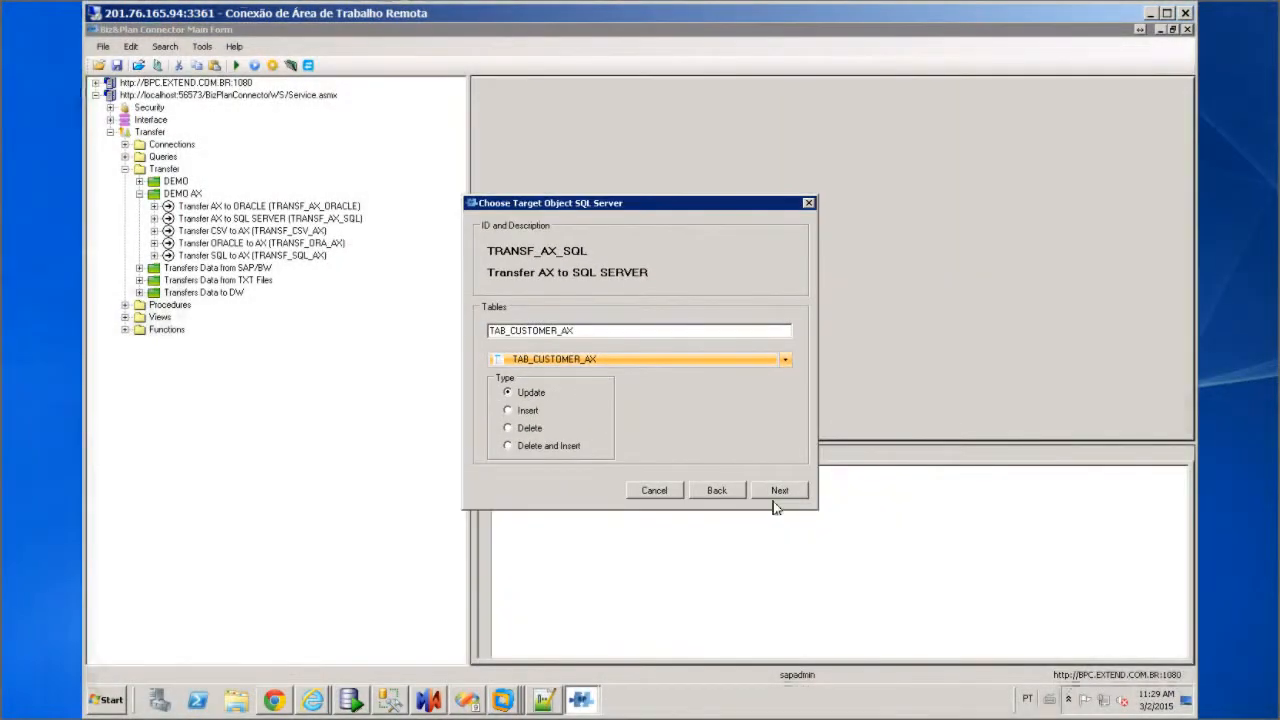
click(779, 490)
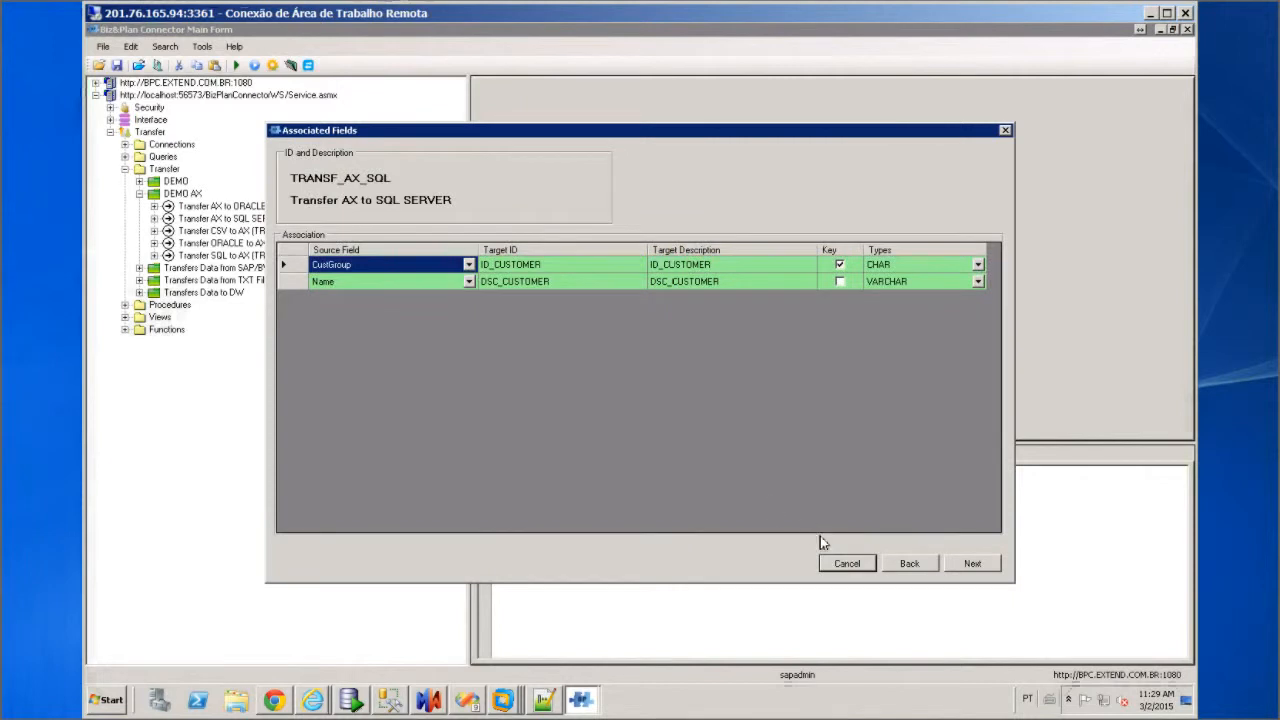
click(848, 564)
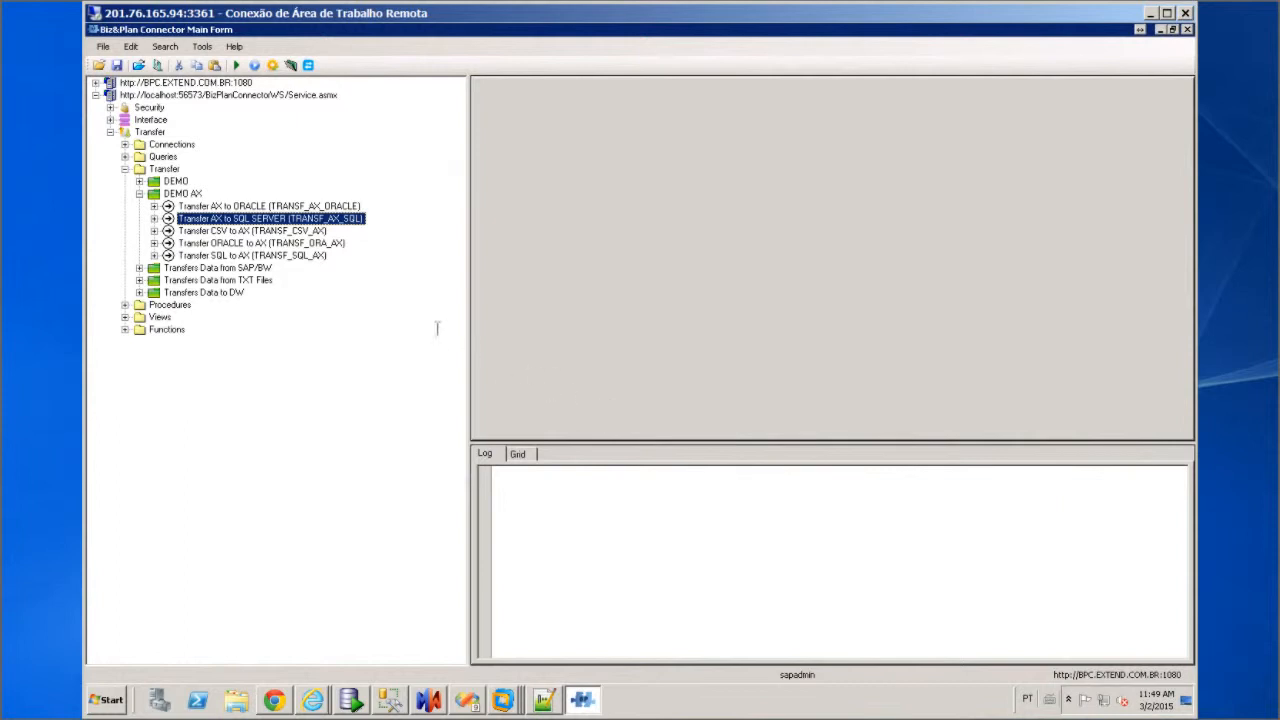
Set up a TRANSF_CSV_AX transfer run with logging on and type Update
click(255, 231)
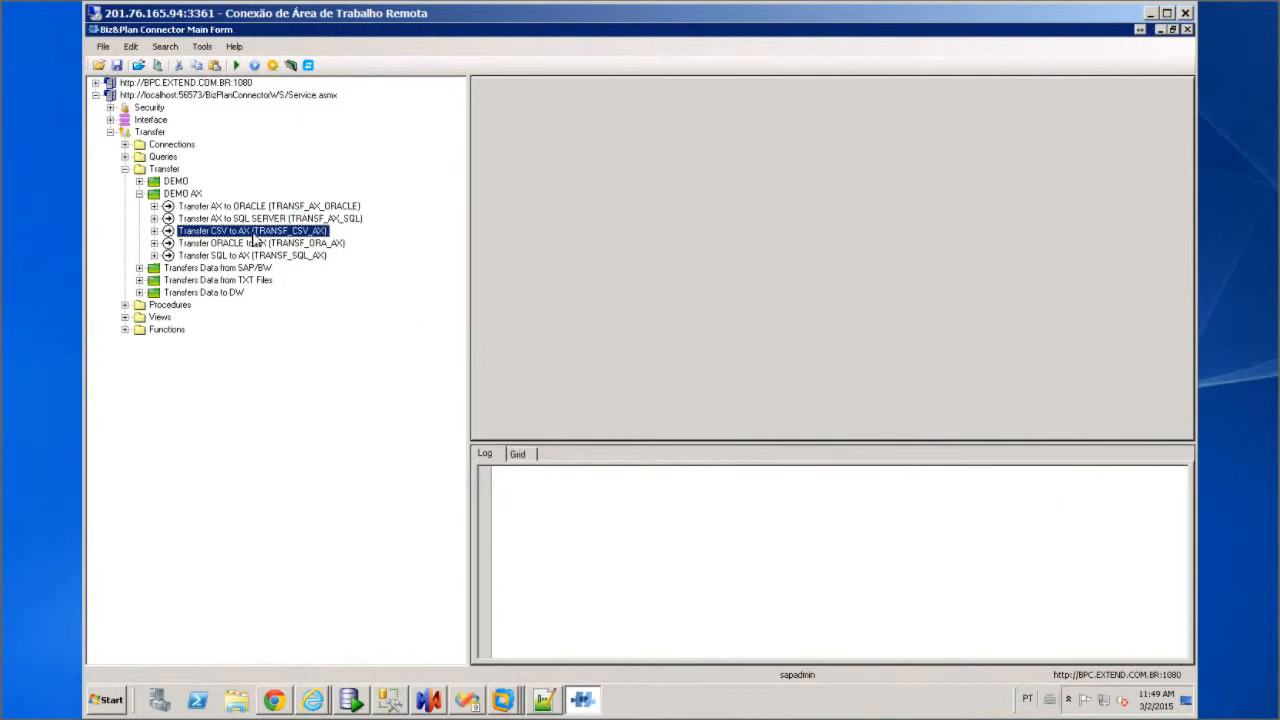
right_click(255, 240)
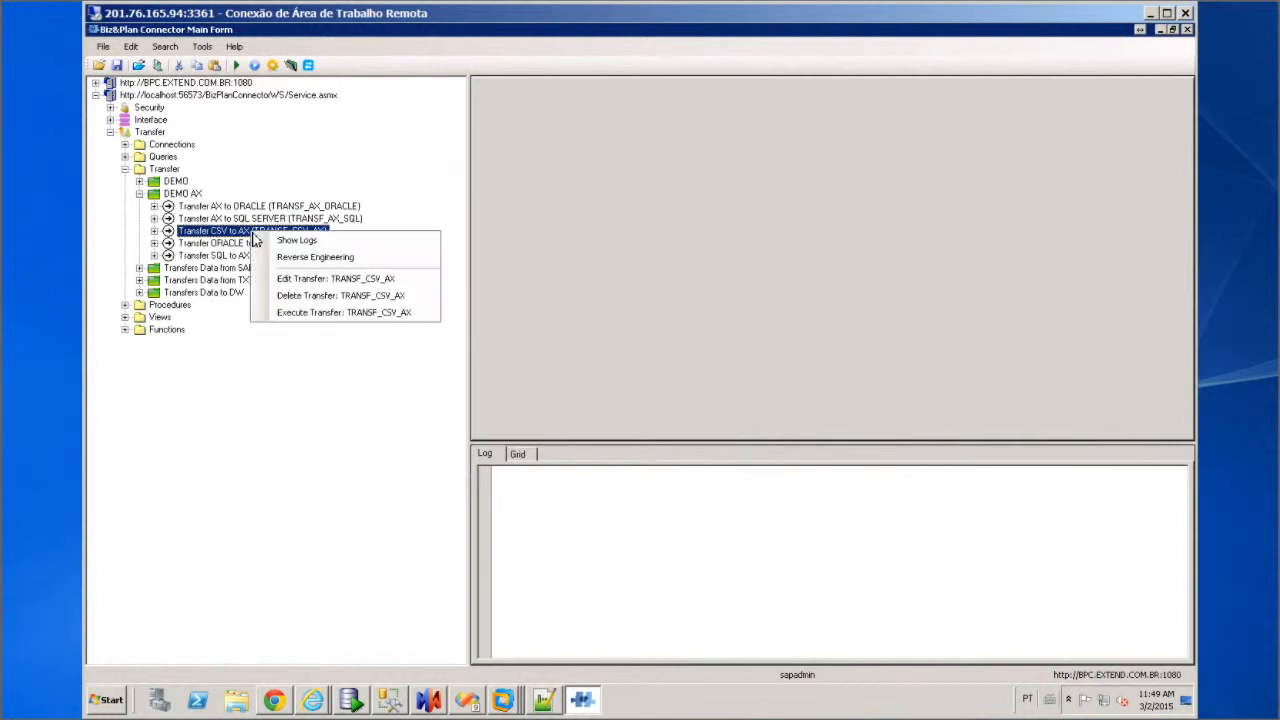
click(338, 314)
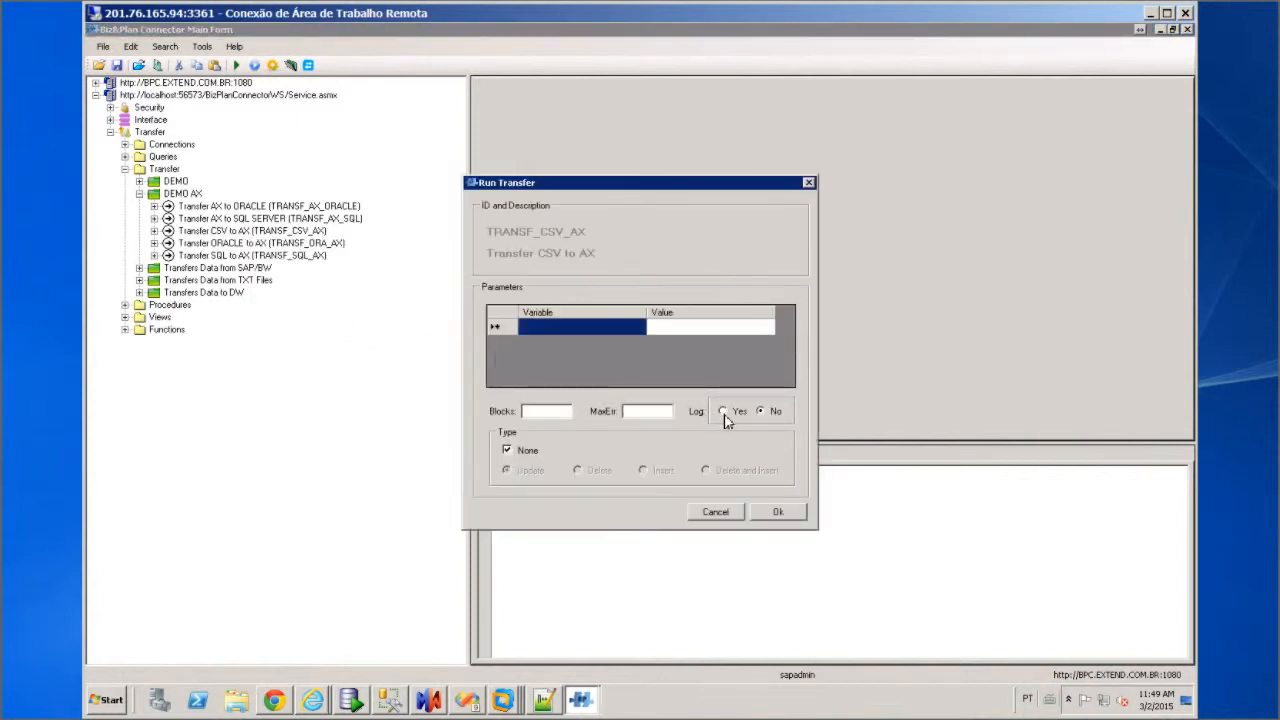
click(723, 412)
click(508, 450)
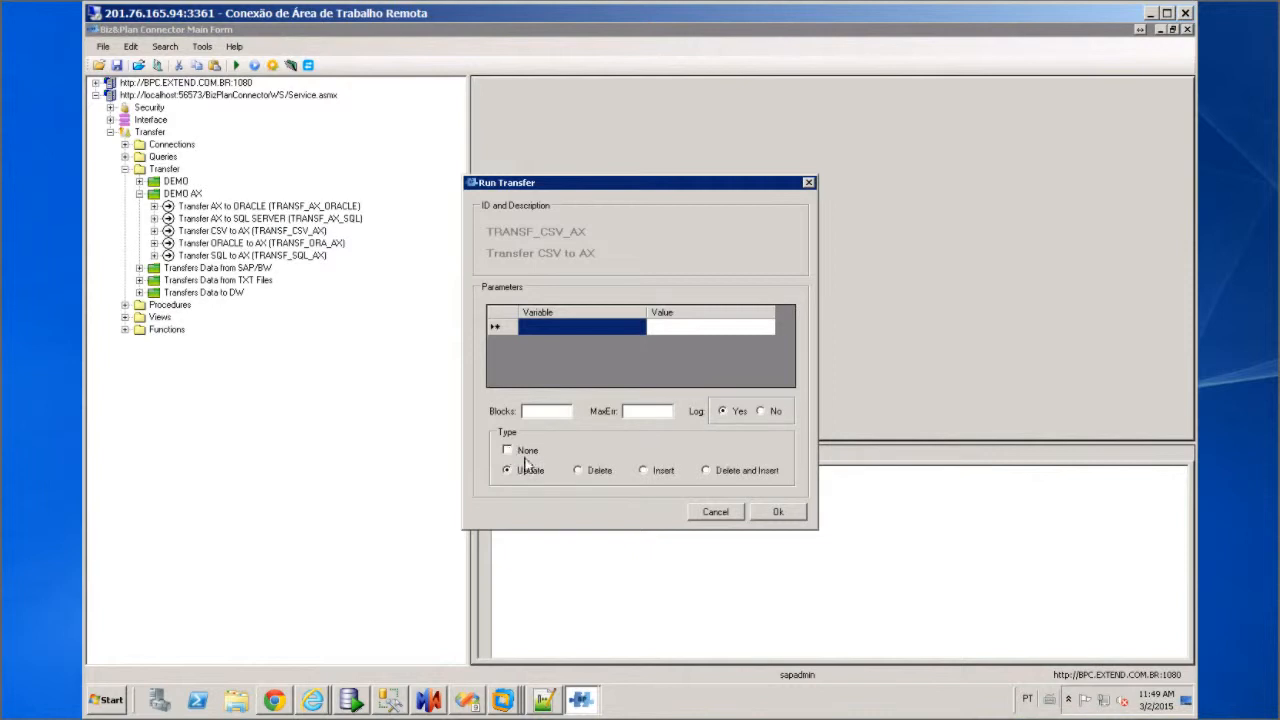
click(778, 513)
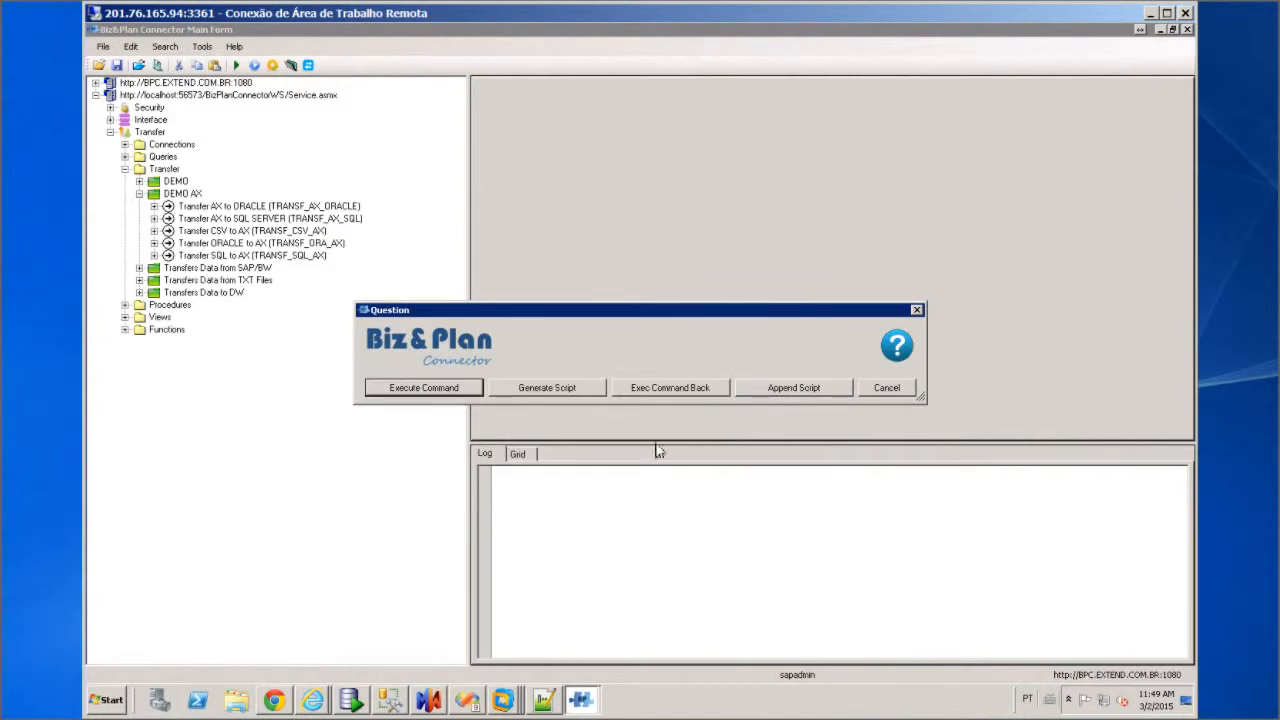
Generate and run the script RUN TRANSFER NAME TRANSF_CSV_AX TYPE 'UPDATE' LOG 'Y'
click(547, 388)
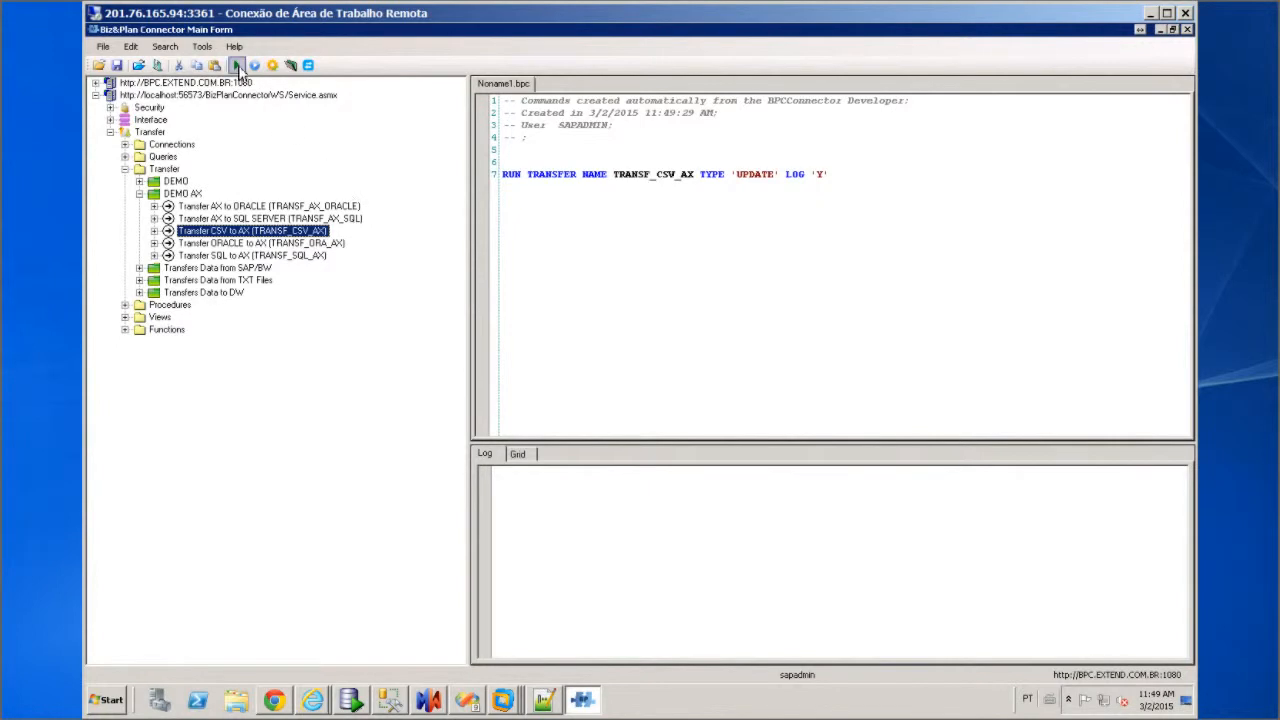
click(237, 66)
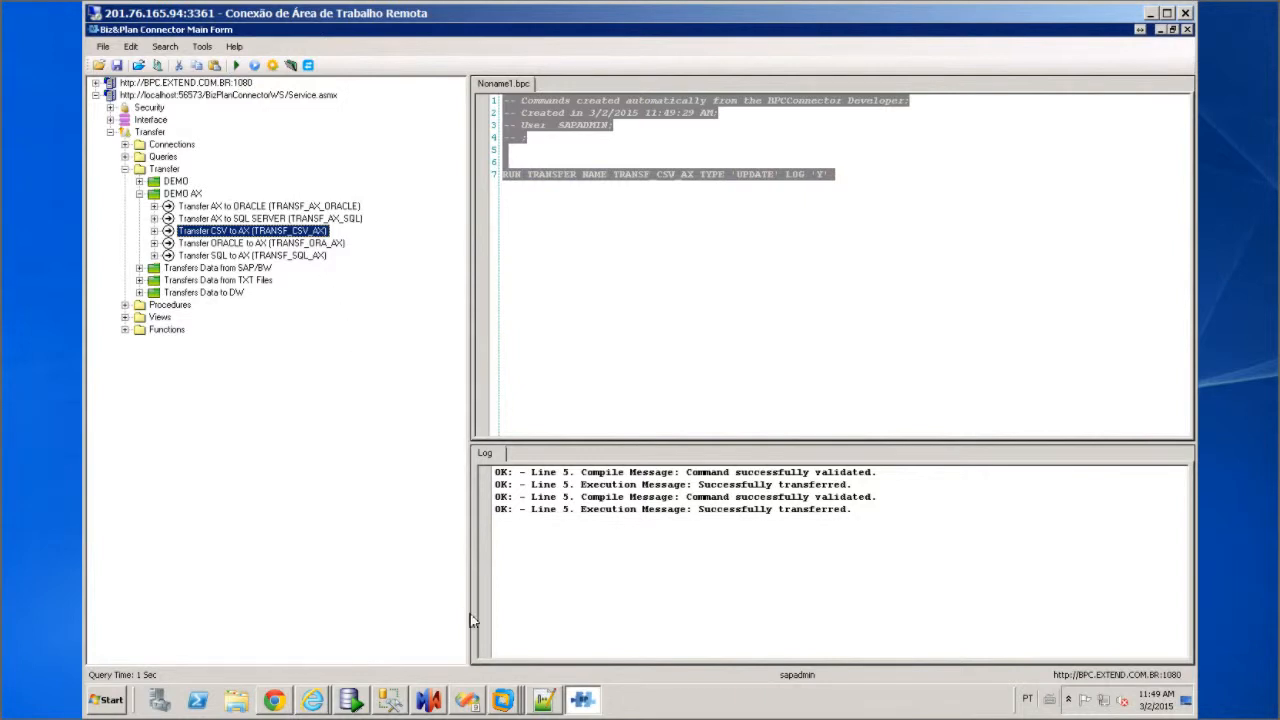
right_click(503, 697)
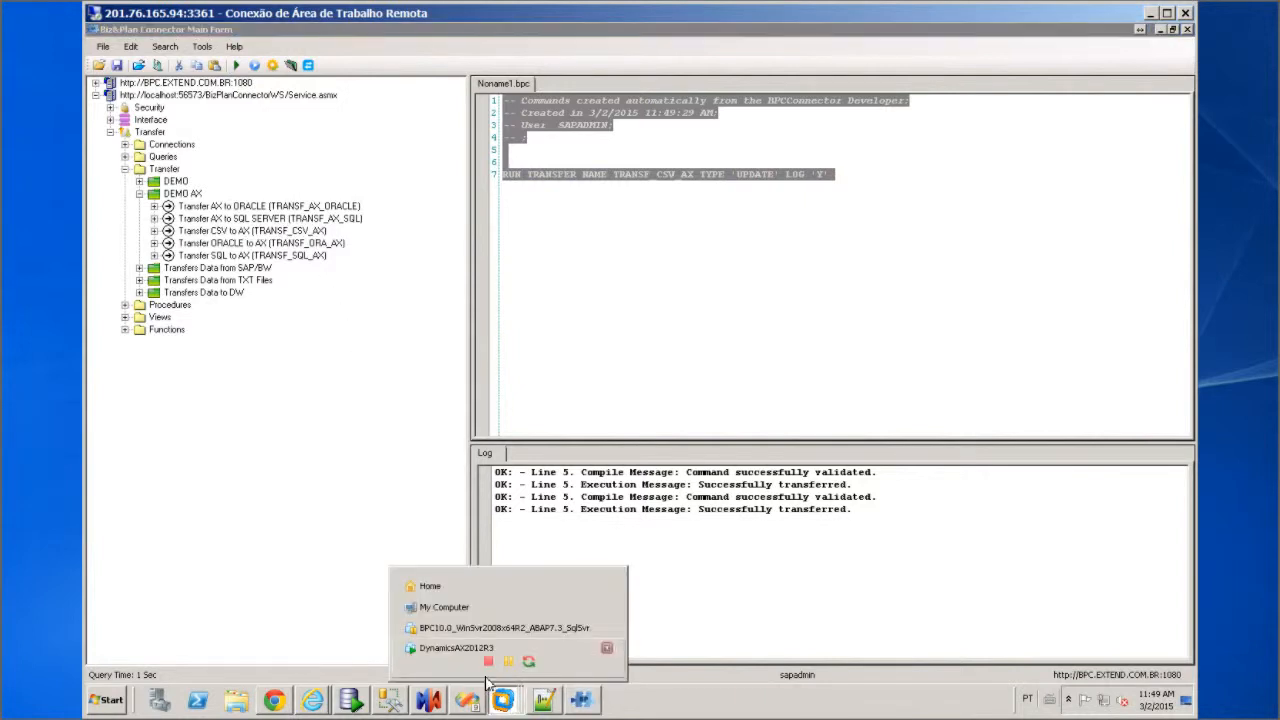
Refresh the customer groups on the DynamicsAX2012R3 VM to show 001_CSV, 002_CSV and 003_CSV
click(453, 648)
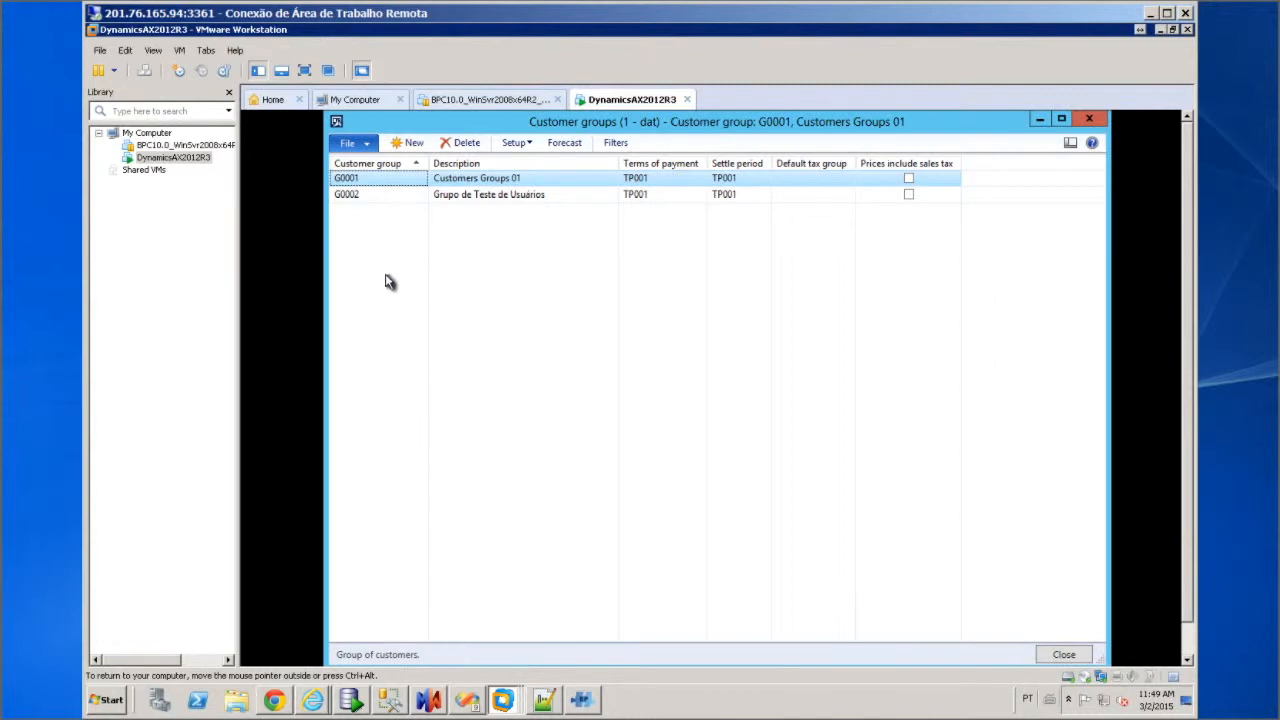
click(360, 146)
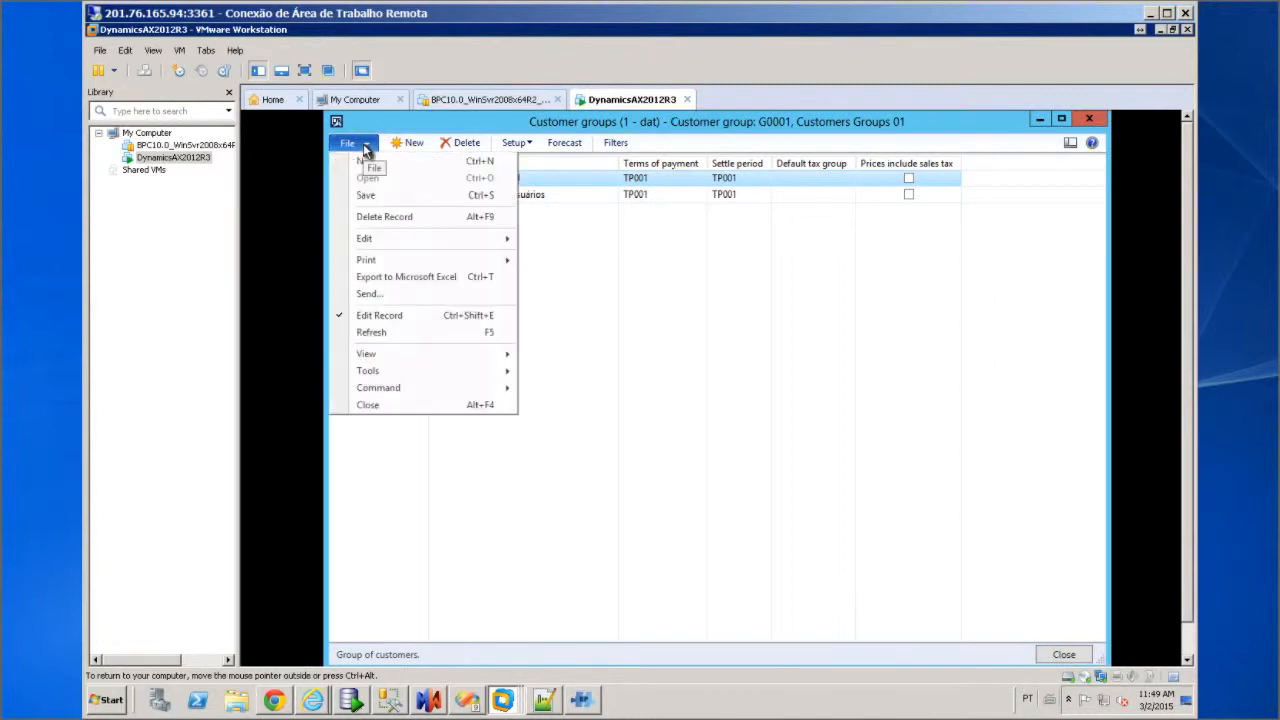
click(372, 333)
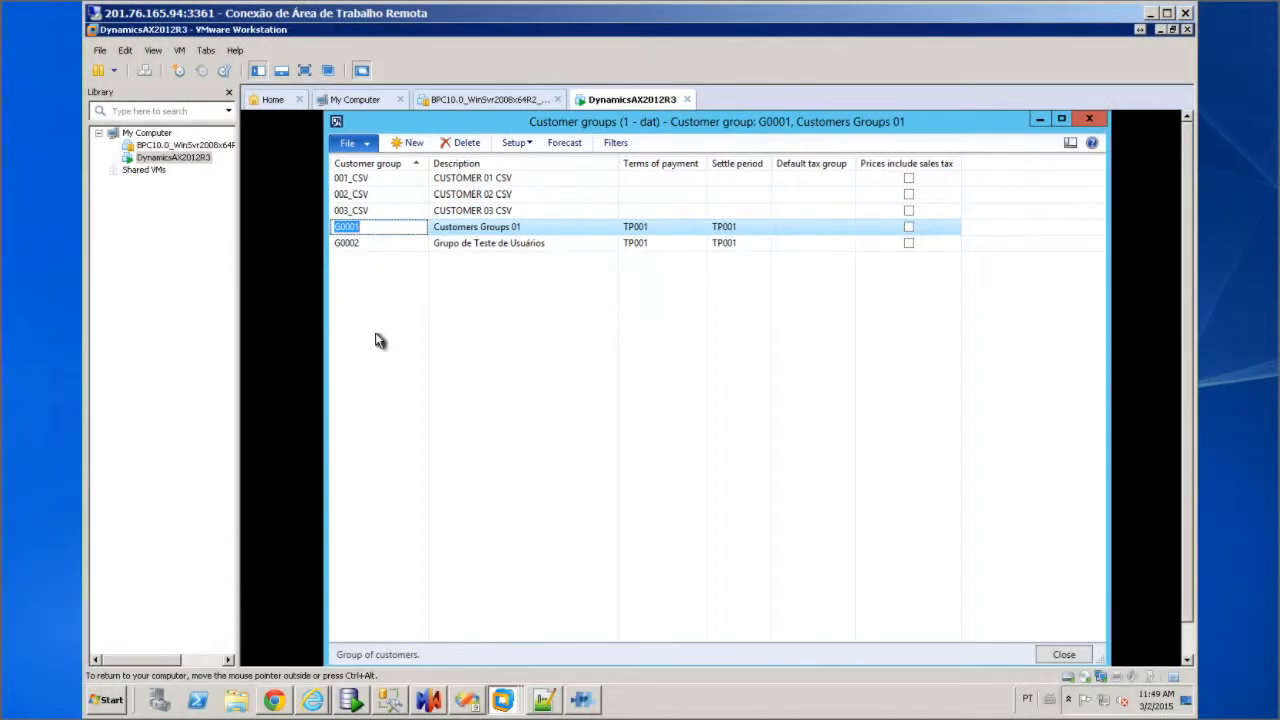
click(1161, 30)
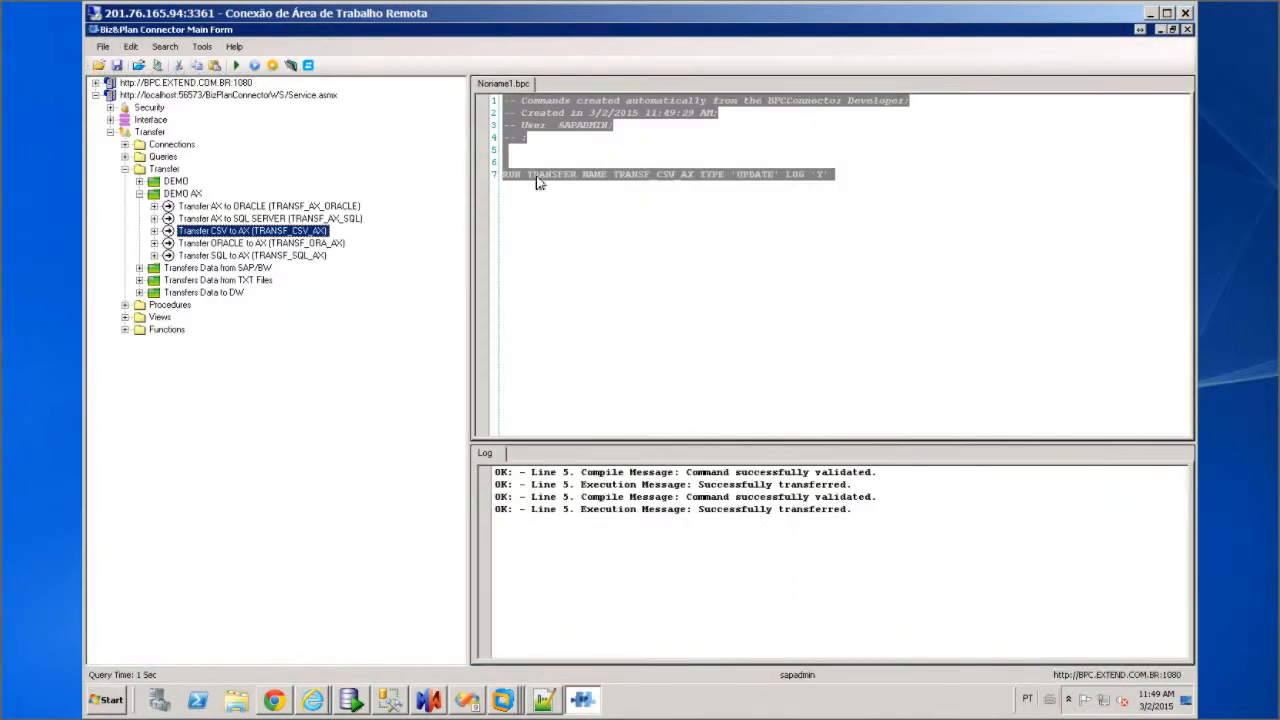
Set up an Update-type run of the TRANSF_ORA_AX transfer
click(243, 247)
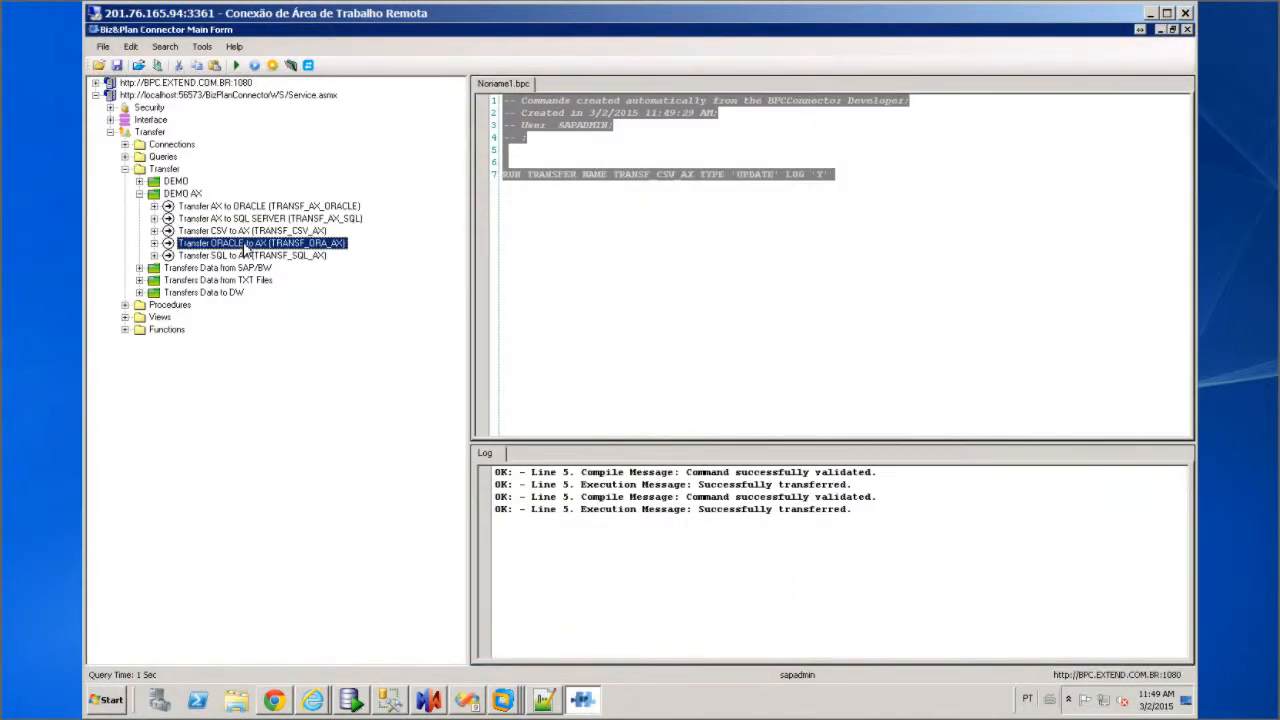
right_click(243, 248)
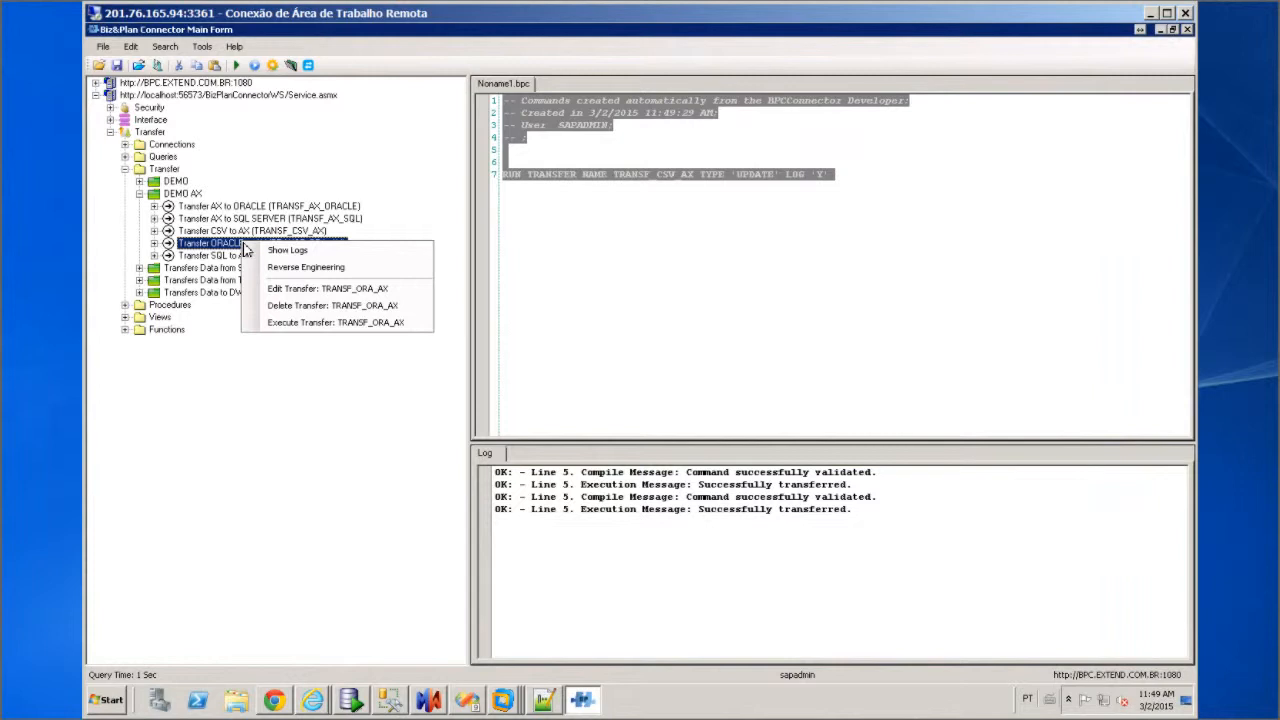
click(318, 322)
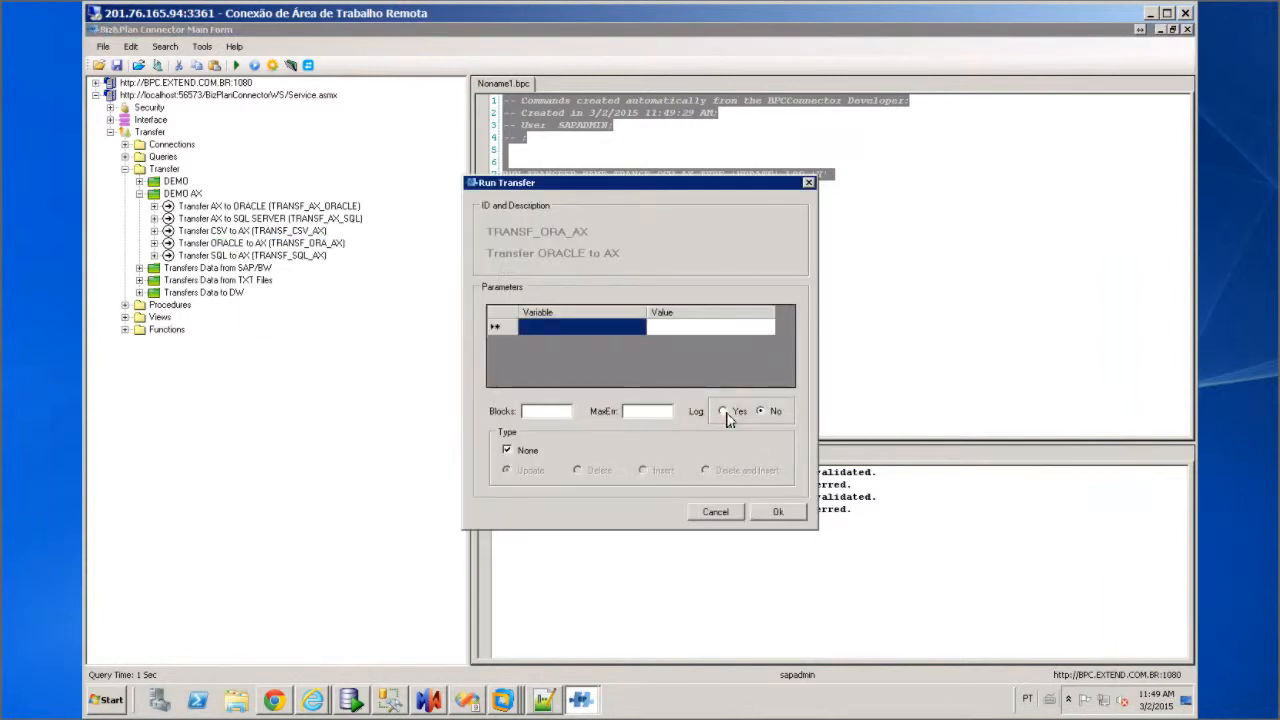
click(507, 451)
click(778, 512)
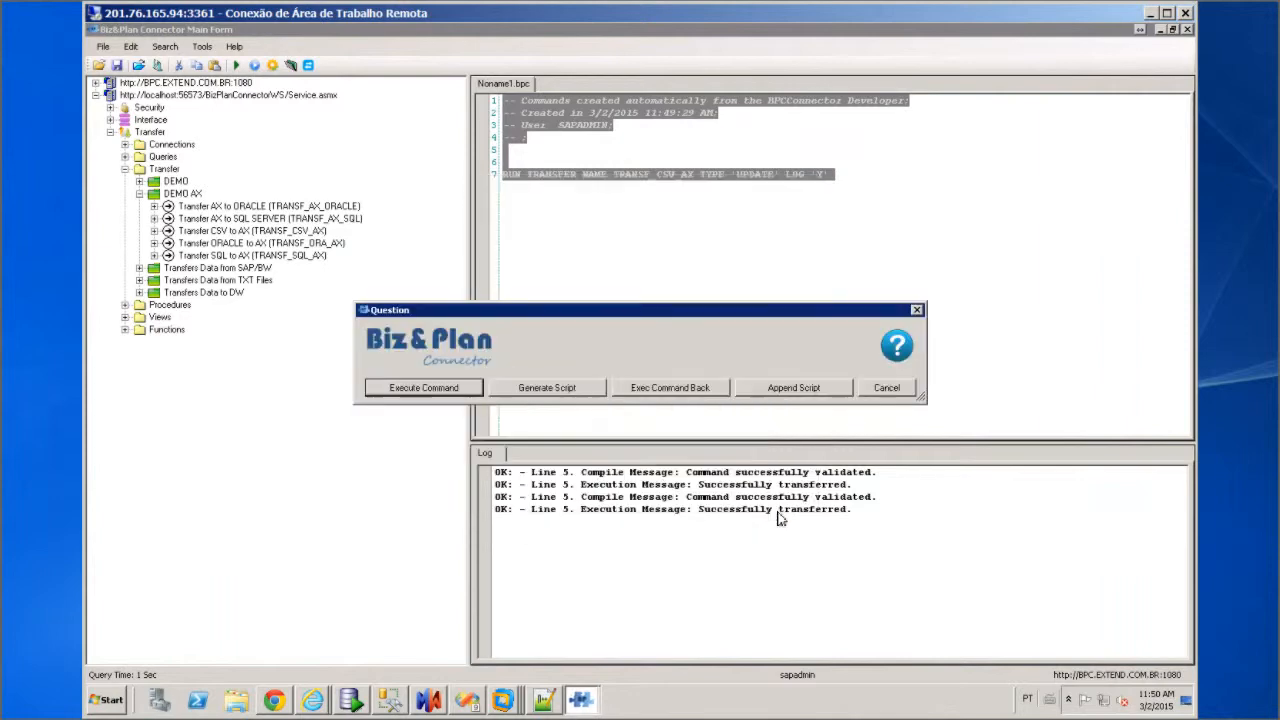
Append the TRANSF_ORA_AX command to the script and run only line 15
click(789, 391)
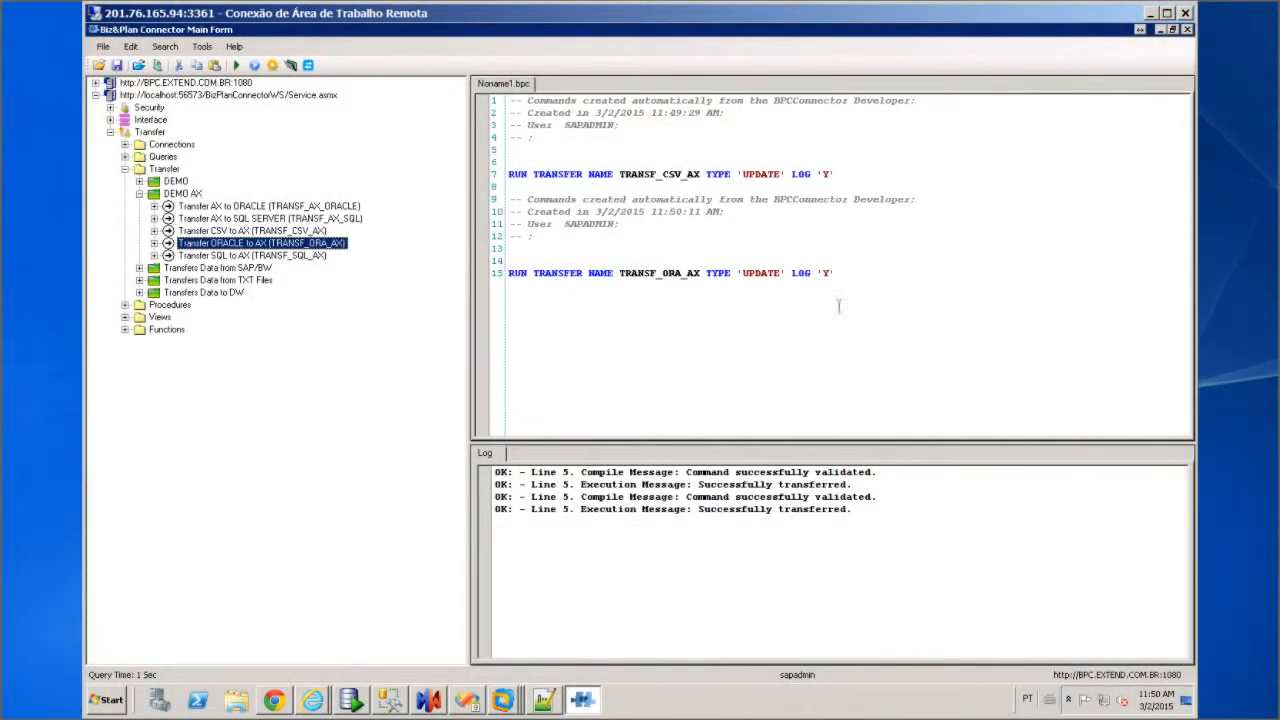
drag(851, 272, 508, 273)
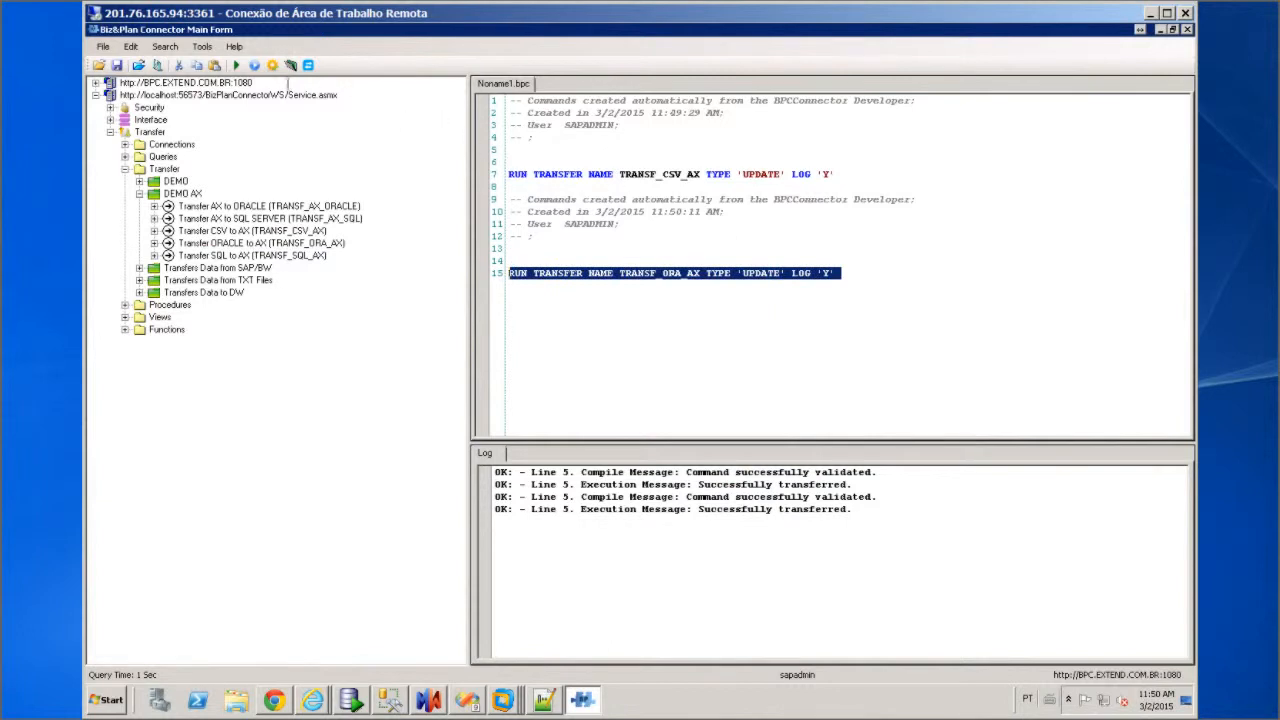
click(236, 65)
right_click(506, 698)
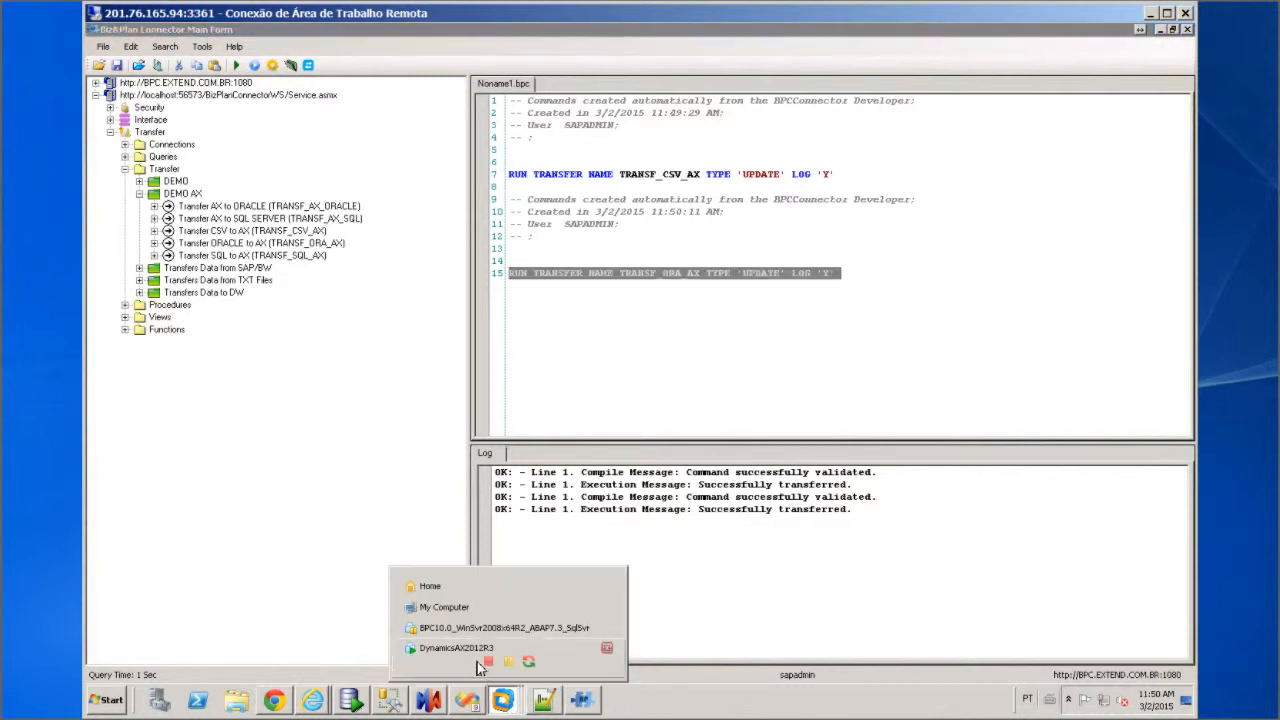
Refresh the Dynamics AX customer groups to reveal 001_ORA, 002_ORA and 003_ORA
click(455, 648)
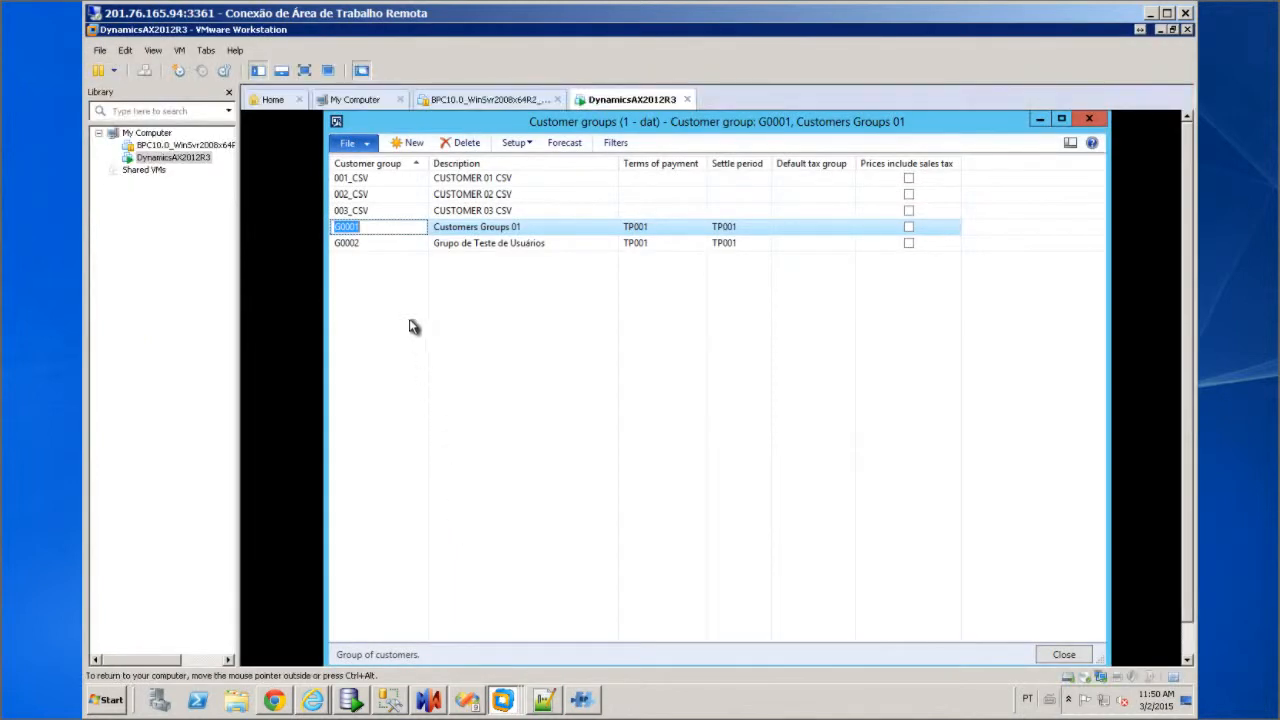
click(370, 146)
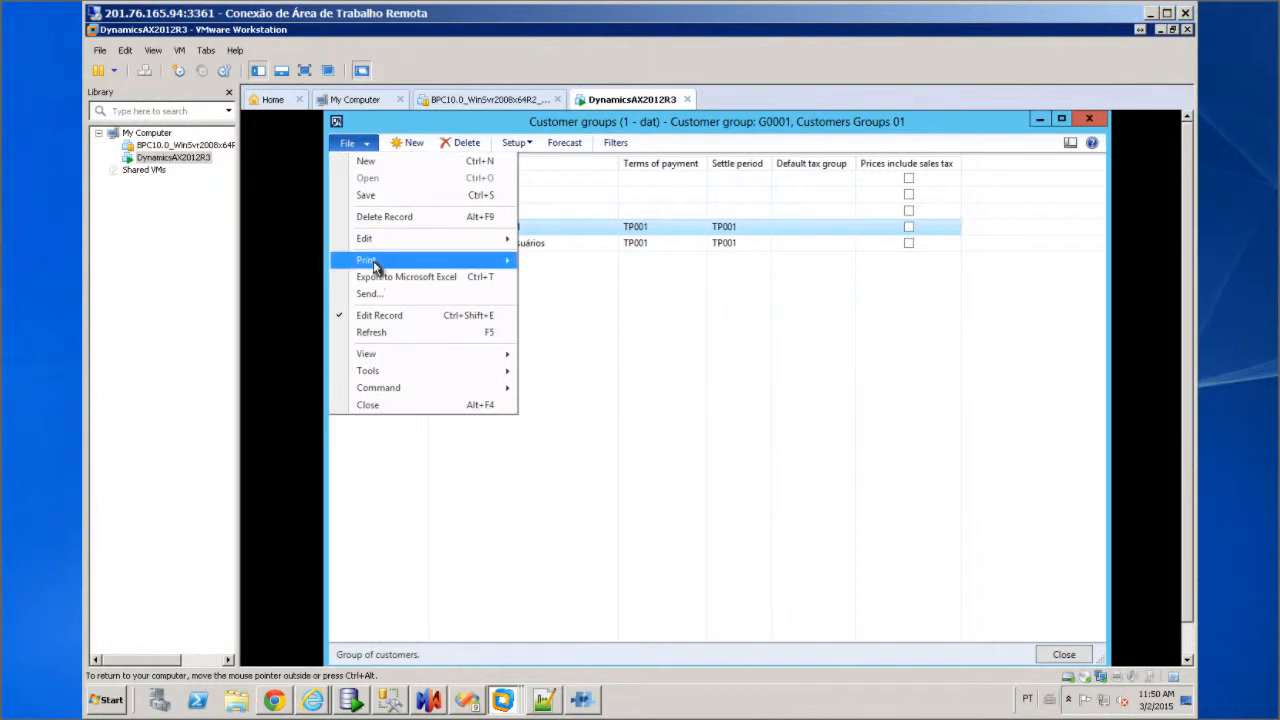
click(377, 332)
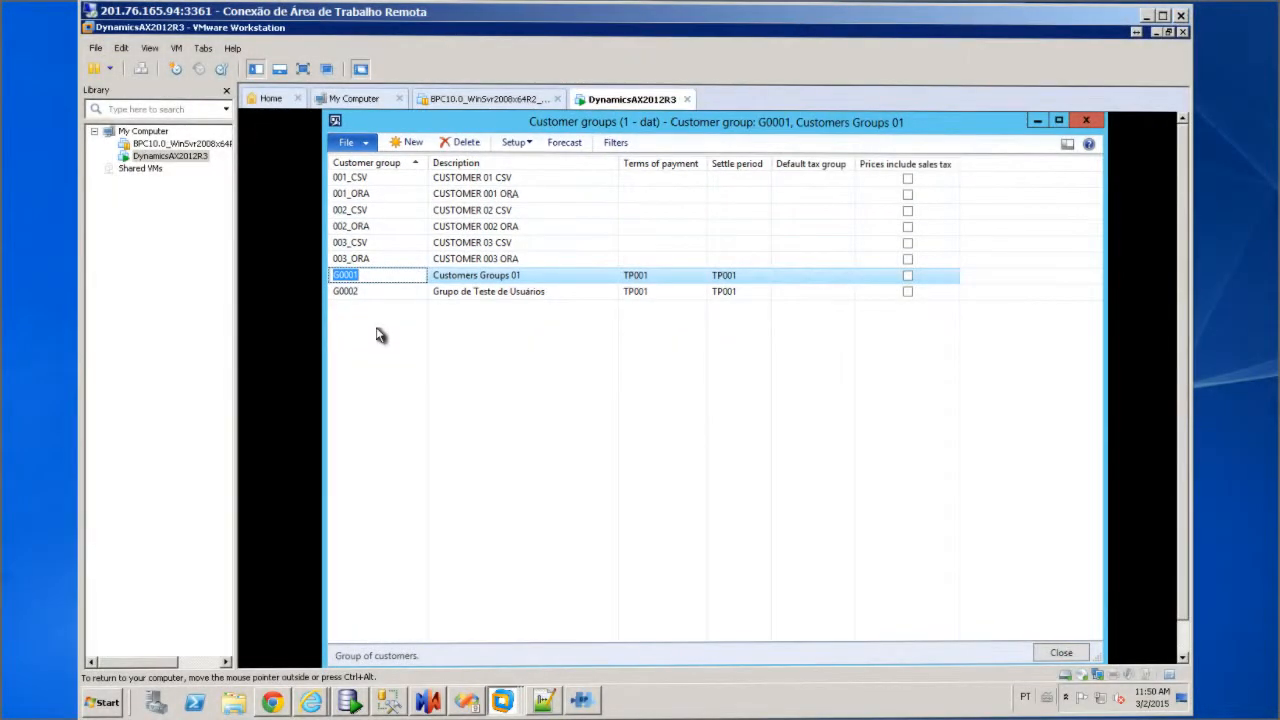
click(1156, 34)
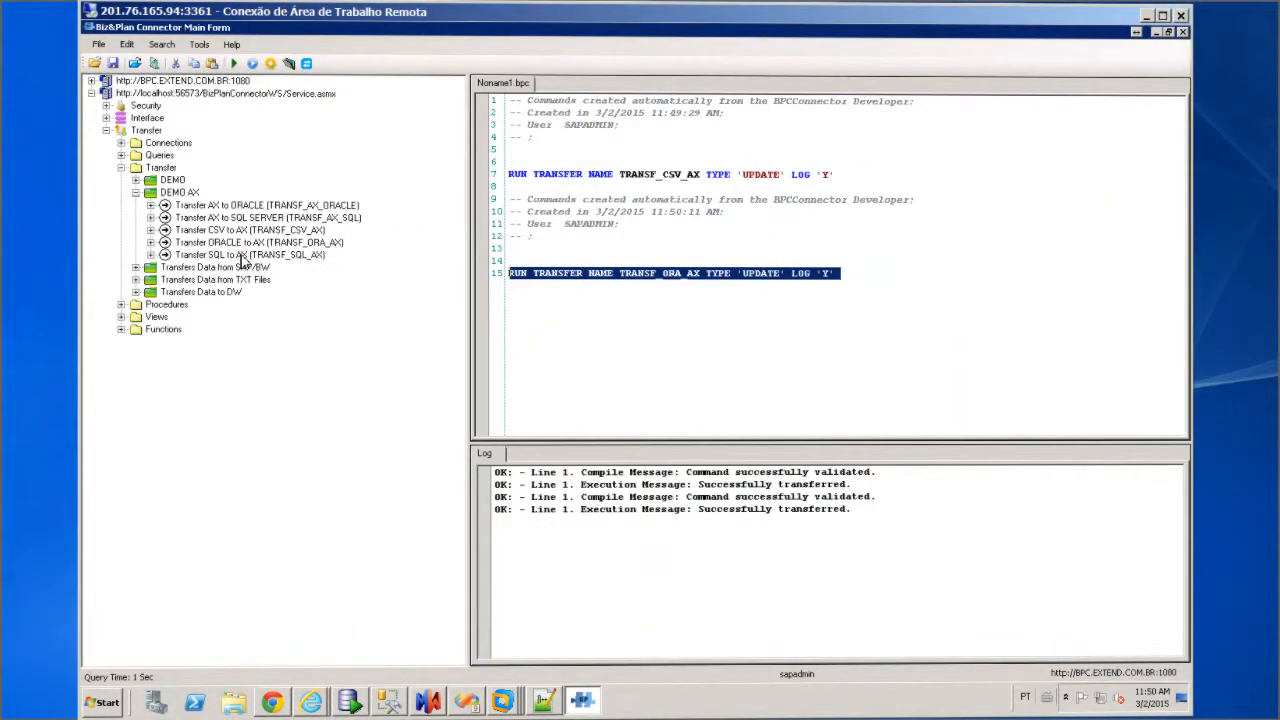
Set up a TRANSF_SQL_AX transfer run with logging on and type Update
click(240, 257)
right_click(241, 262)
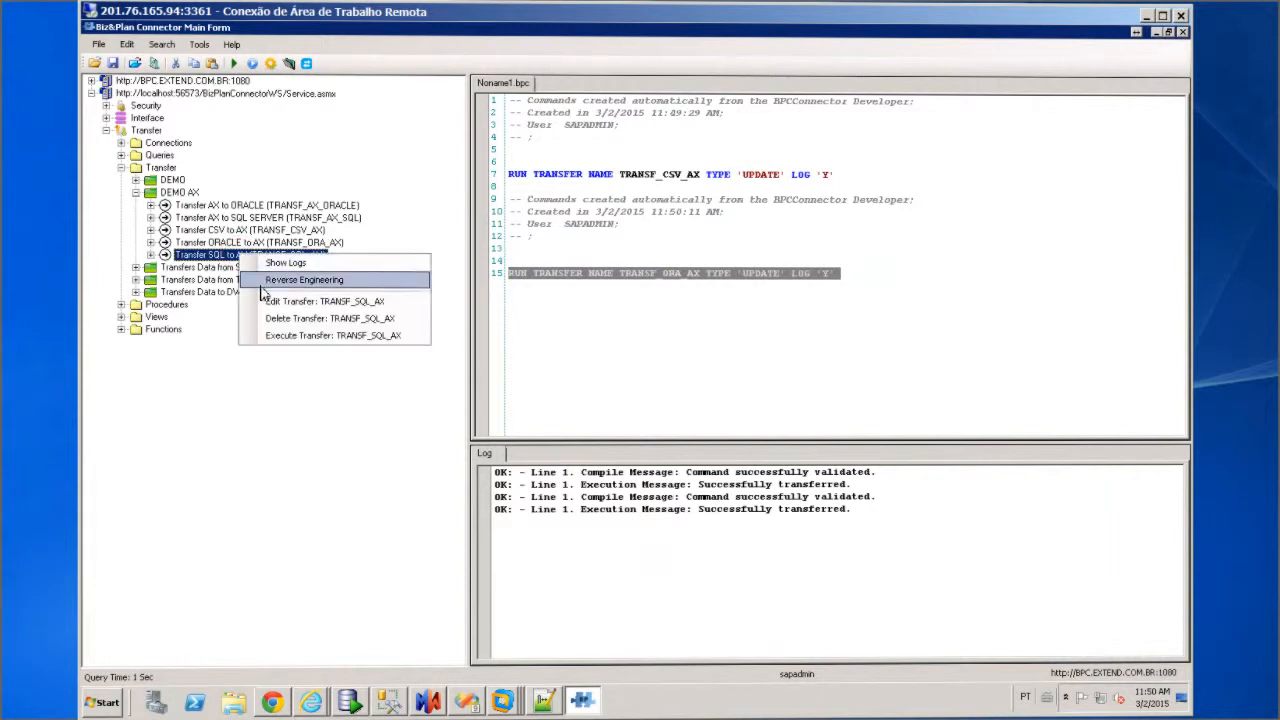
click(292, 338)
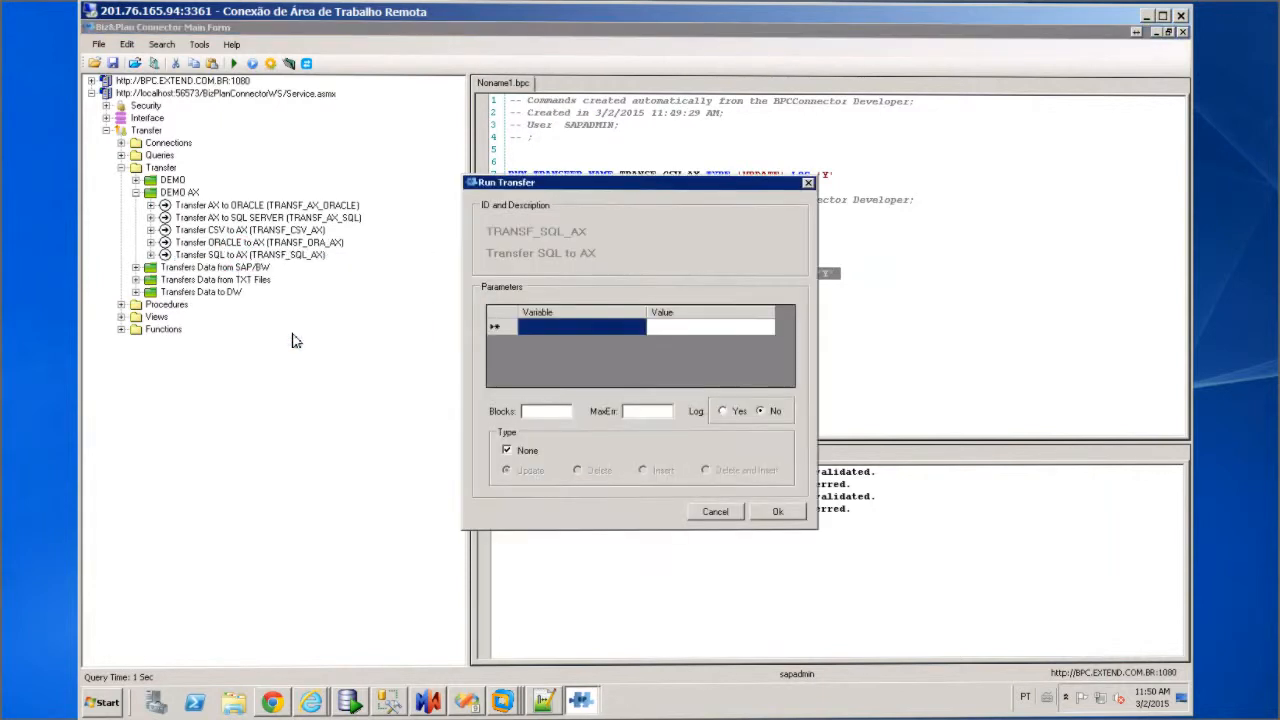
click(722, 411)
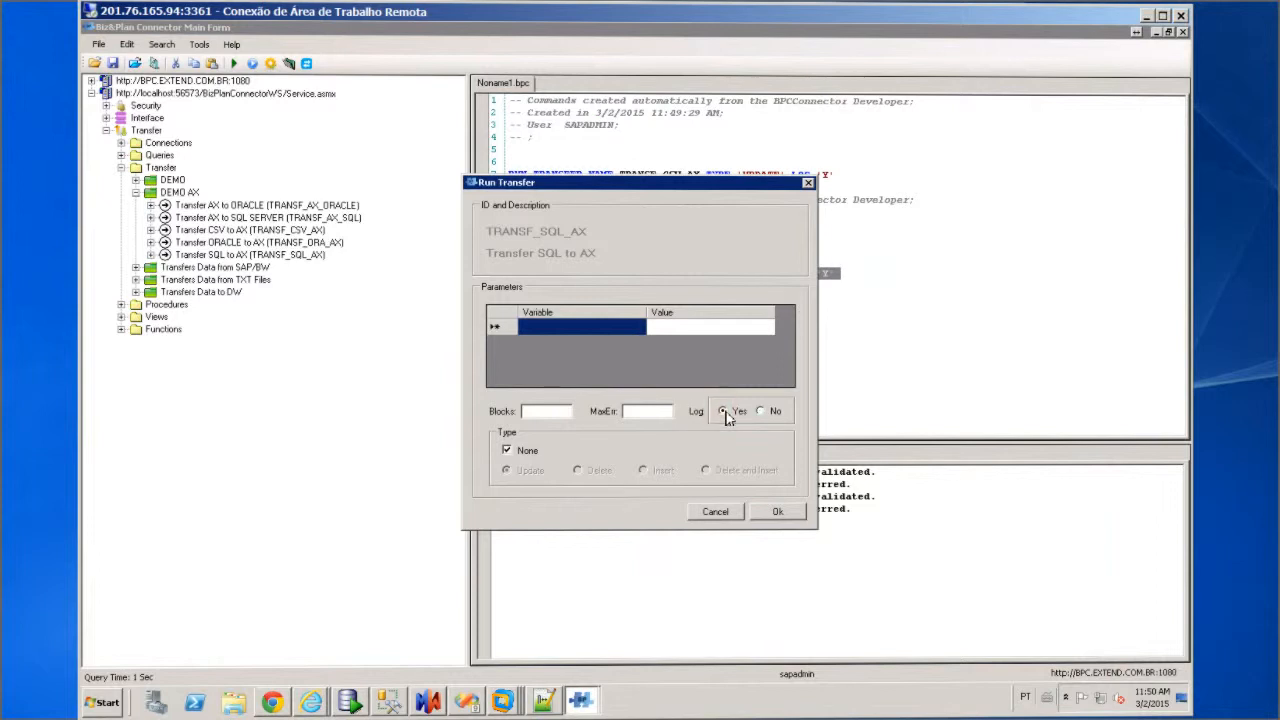
click(507, 450)
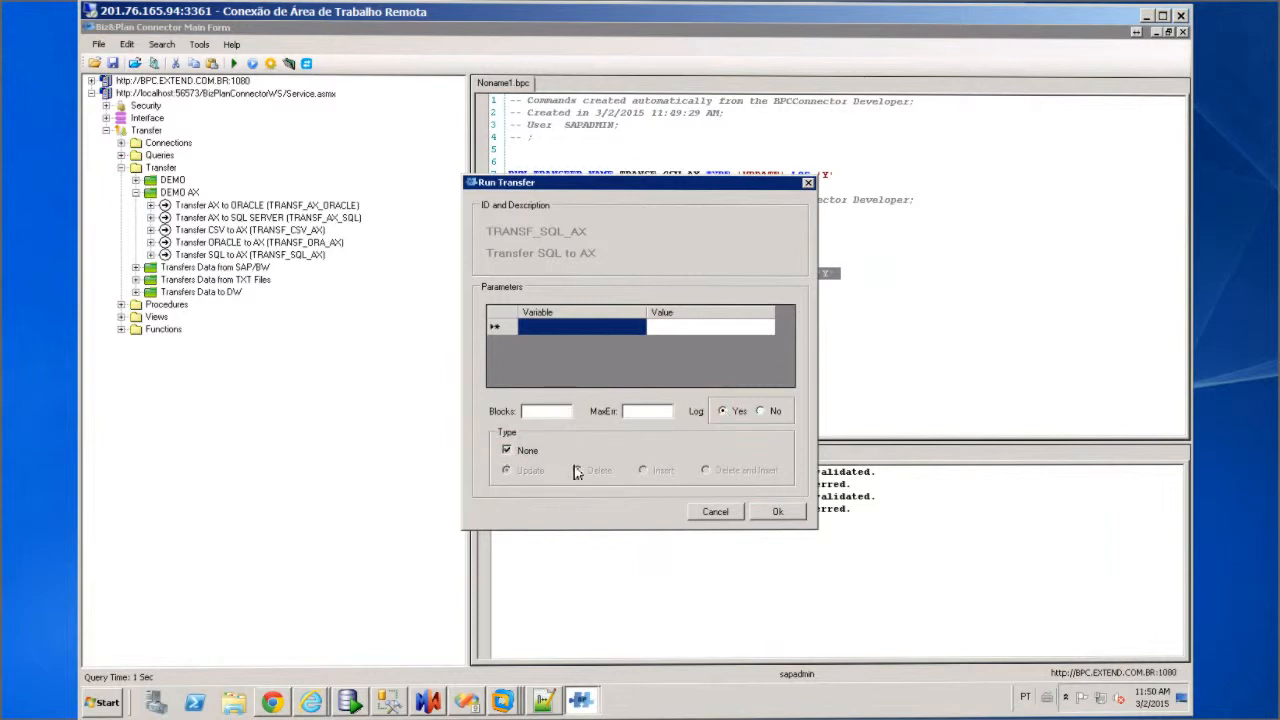
click(789, 518)
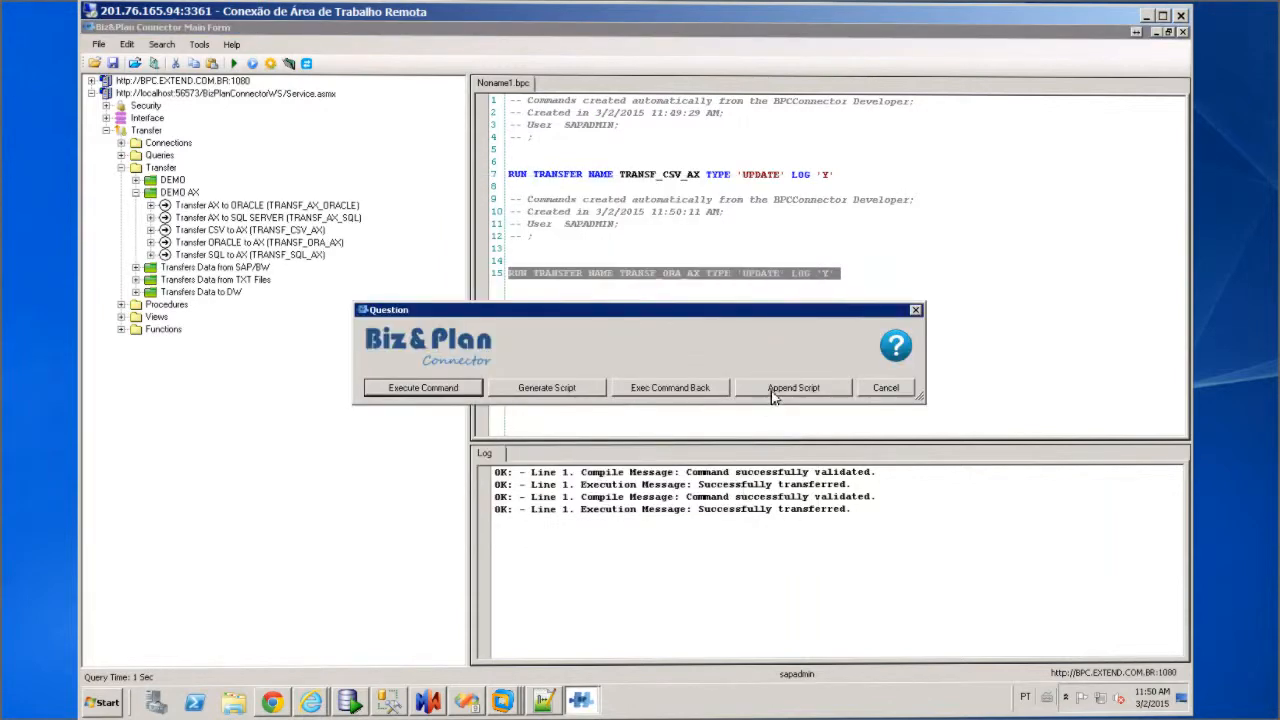
Append the run command as script line 23 and execute only that line
click(783, 388)
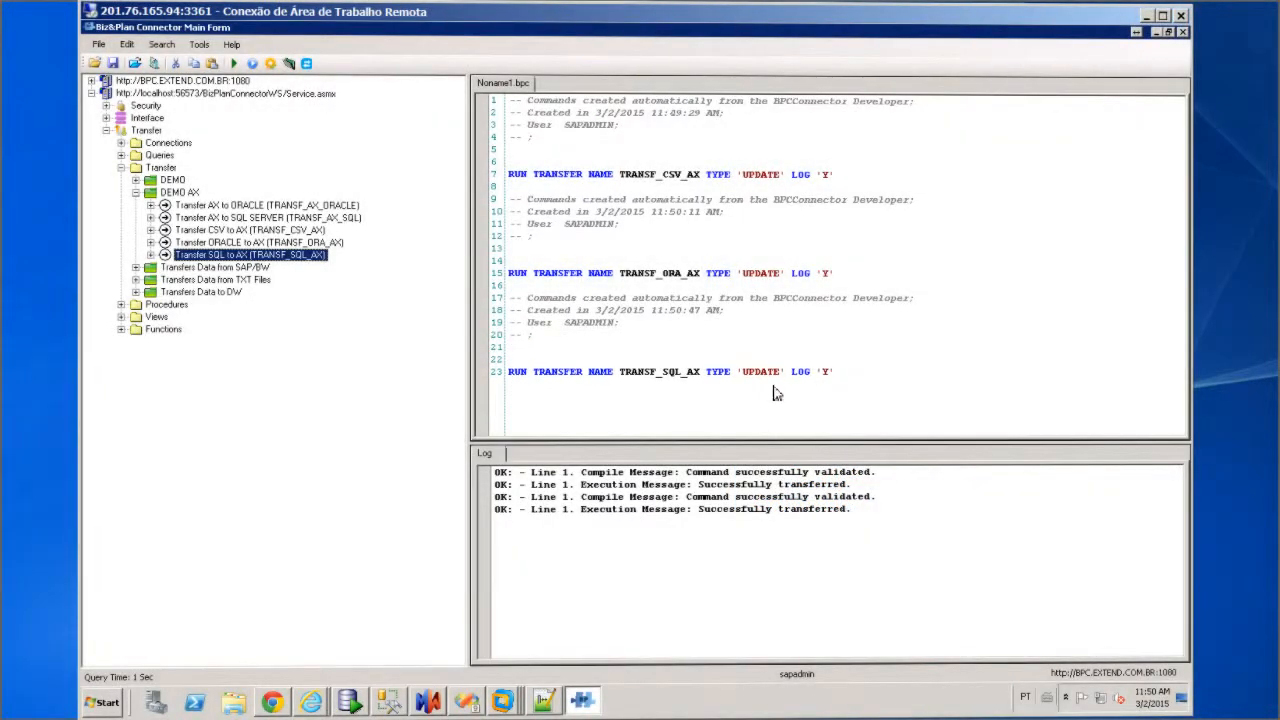
click(837, 371)
key(shift+Left)
key(shift+Left)
key(shift+Left)
key(shift+Left)
key(shift+Left)
key(shift+Left)
key(shift+Left)
key(shift+Left)
key(shift+Left)
key(shift+Left)
key(shift+Left)
key(shift+Left)
key(shift+Left)
key(shift+Left)
key(shift+Left)
key(shift+Left)
key(shift+Left)
key(shift+Left)
key(shift+Left)
key(shift+Left)
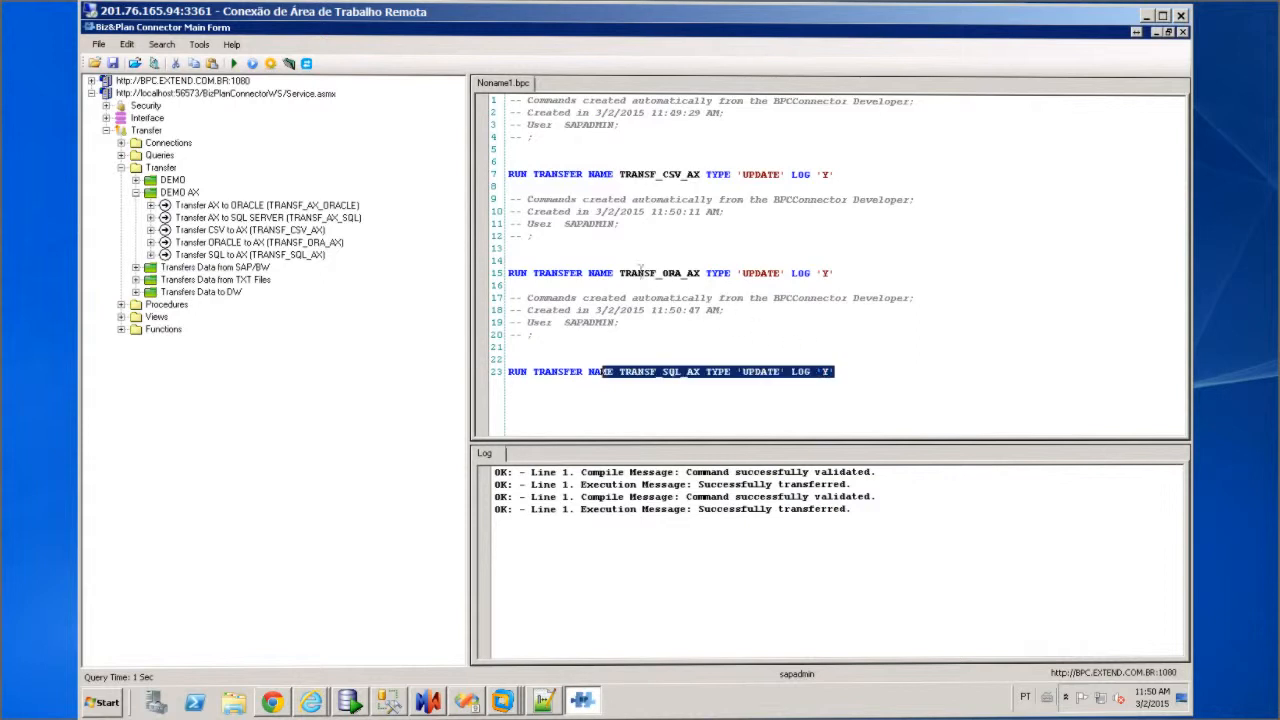
click(235, 64)
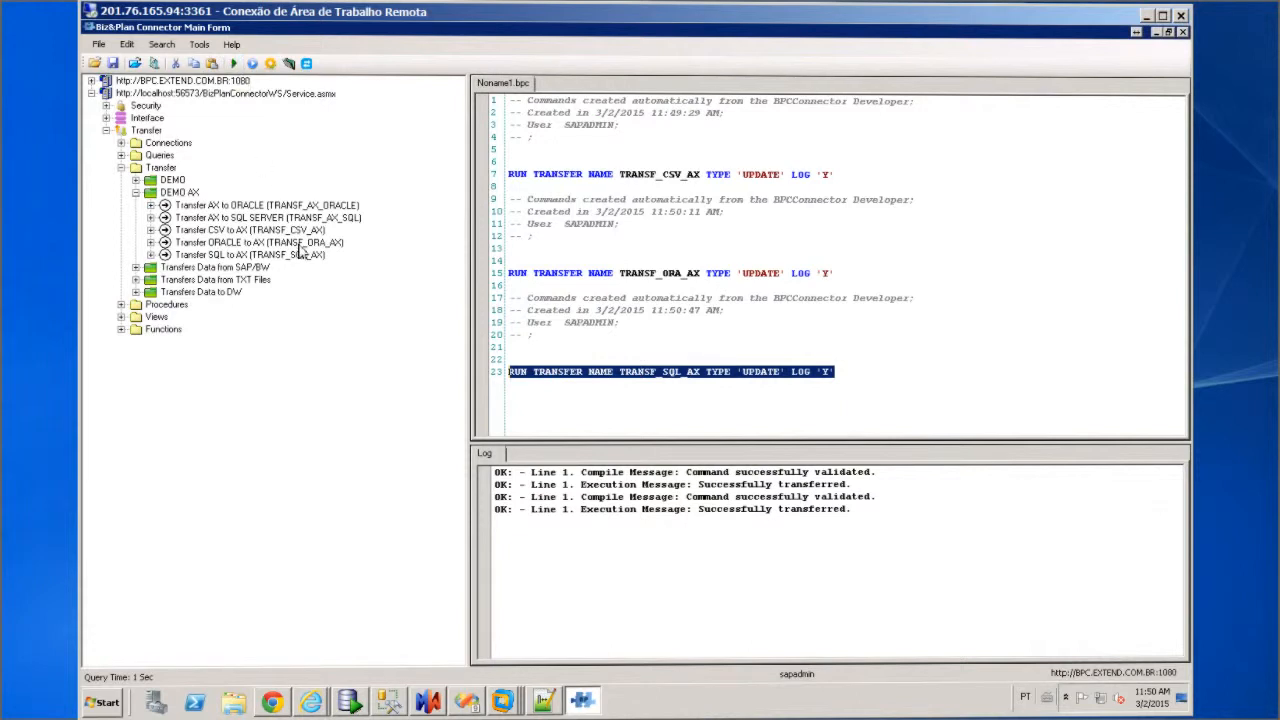
click(503, 702)
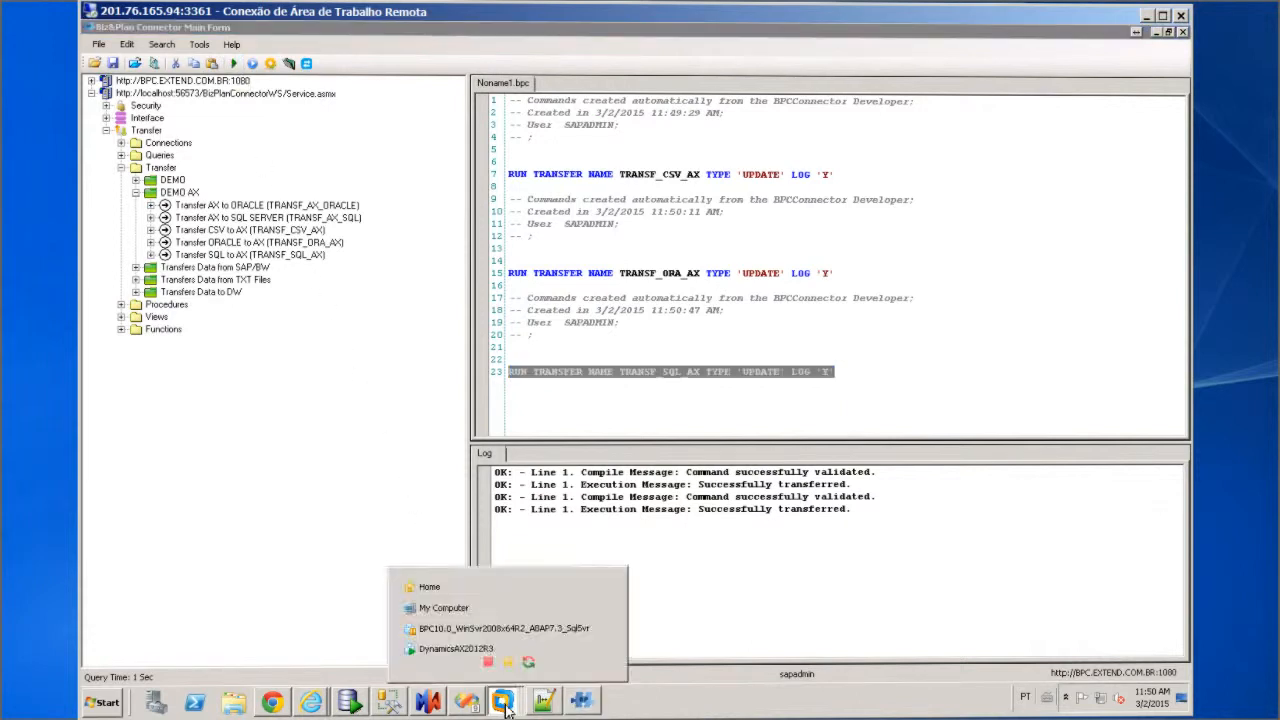
Refresh the Dynamics AX customer groups on the VM to show 001_SQL, 002_SQL and 003_SQL
click(443, 663)
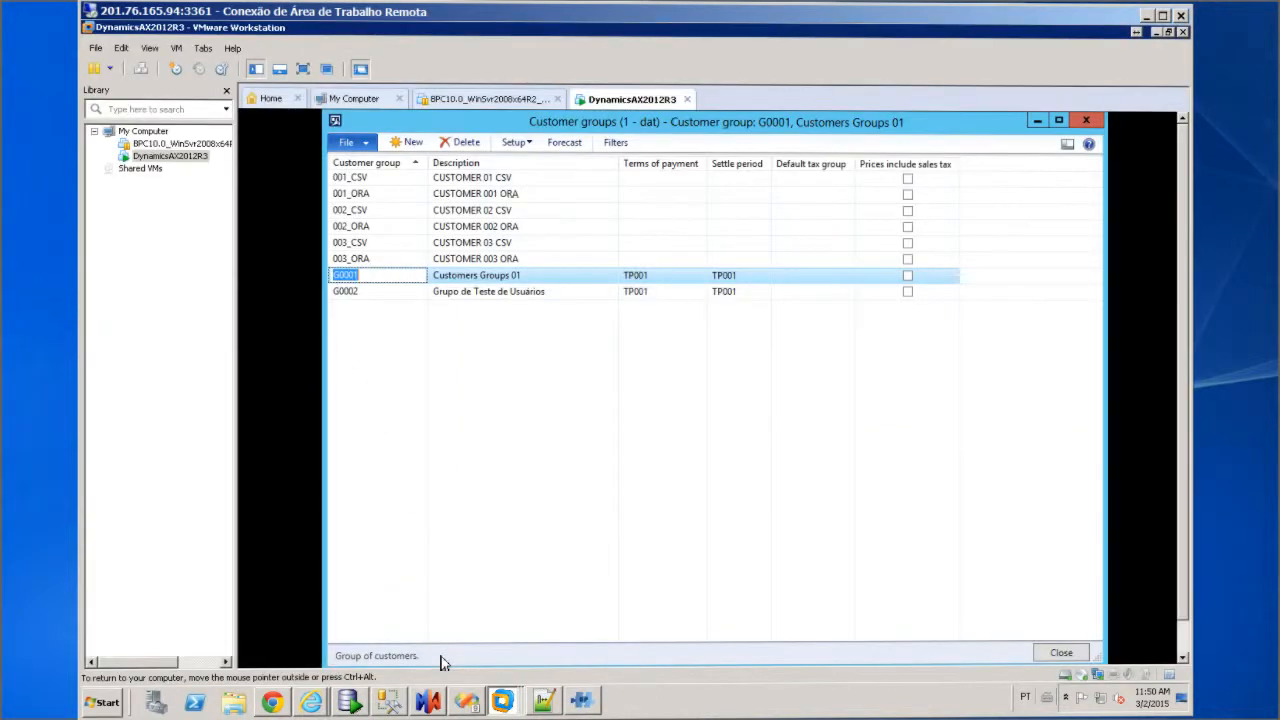
click(348, 142)
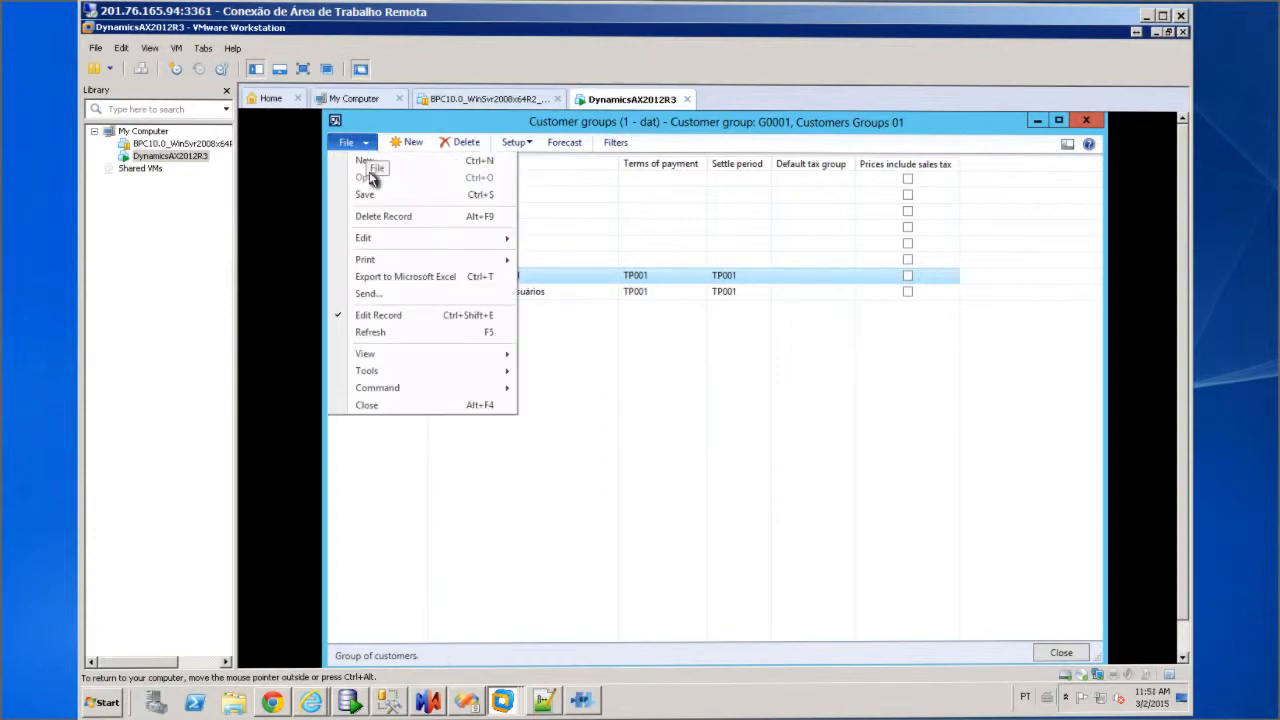
click(391, 334)
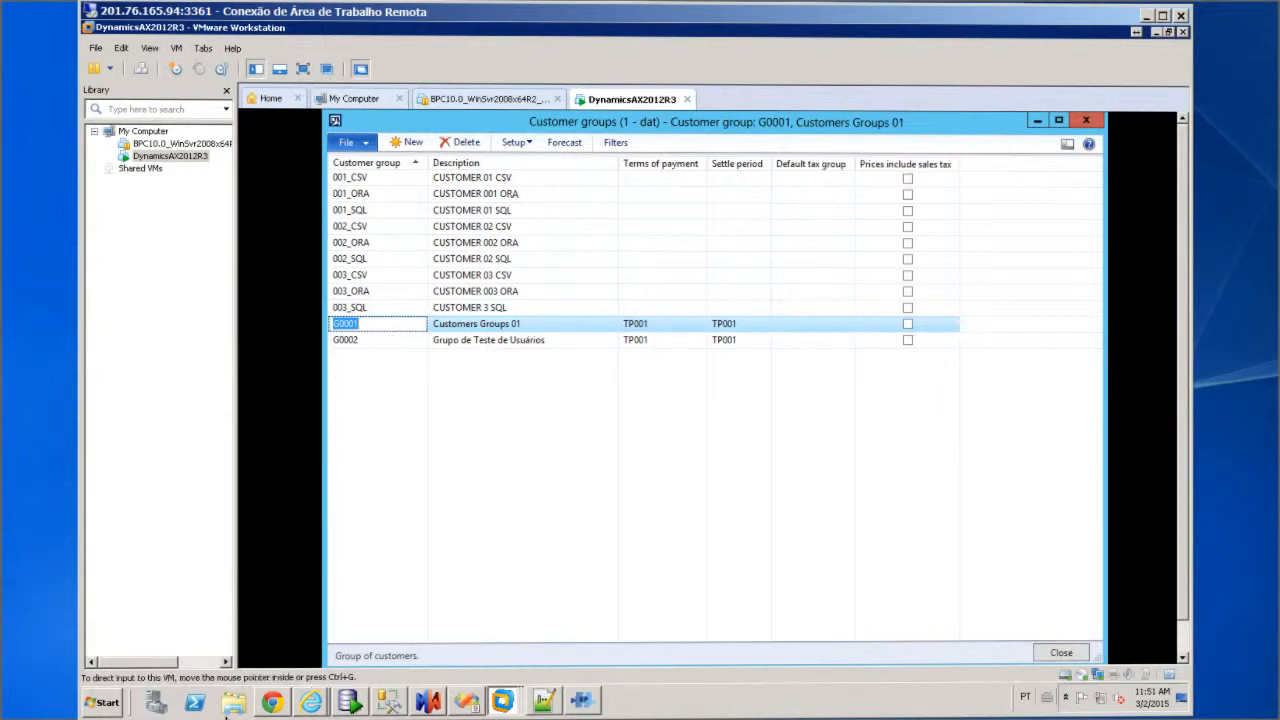
click(227, 718)
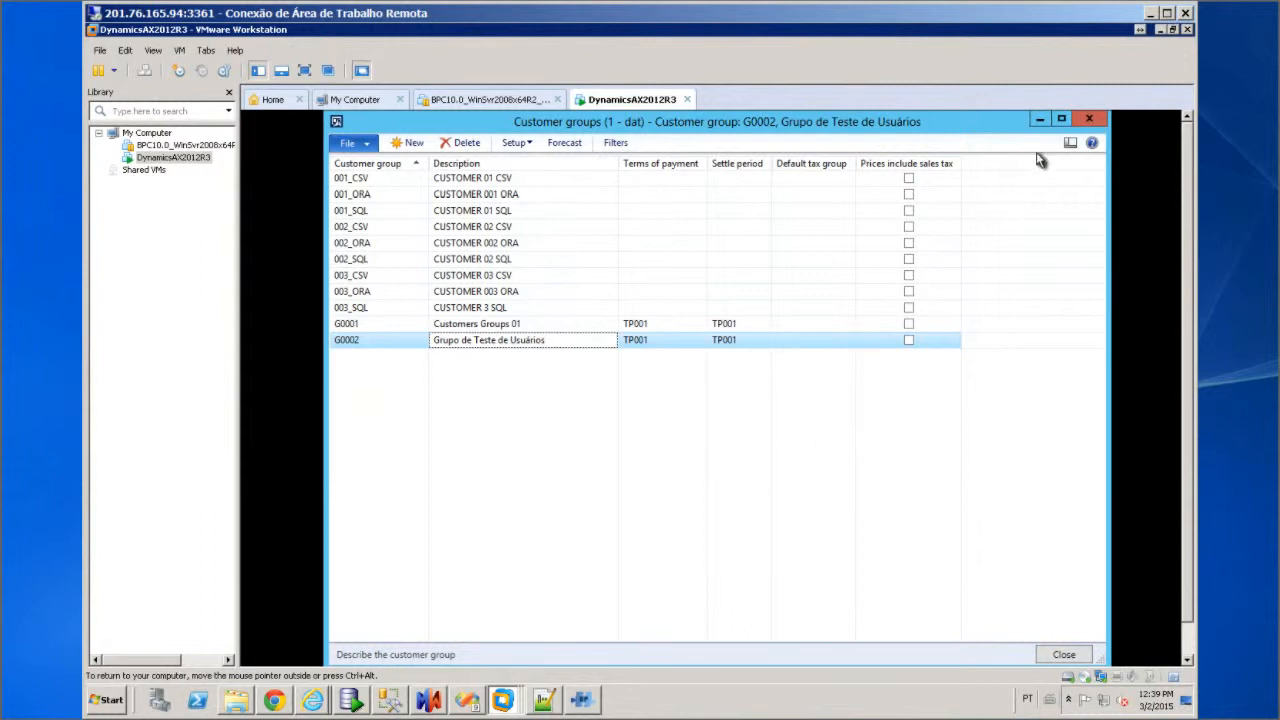
Execute the TRANSF_AX_ORACLE transfer with logging on and transfer type set to update
click(1157, 30)
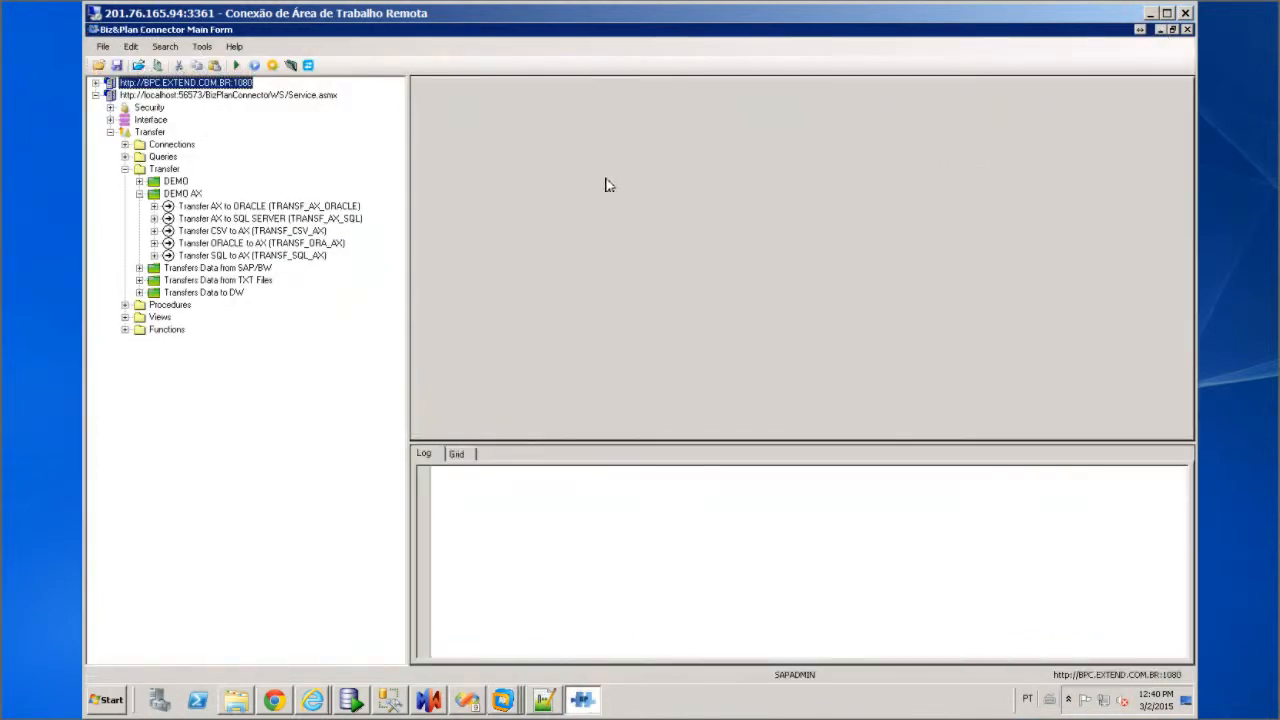
click(240, 208)
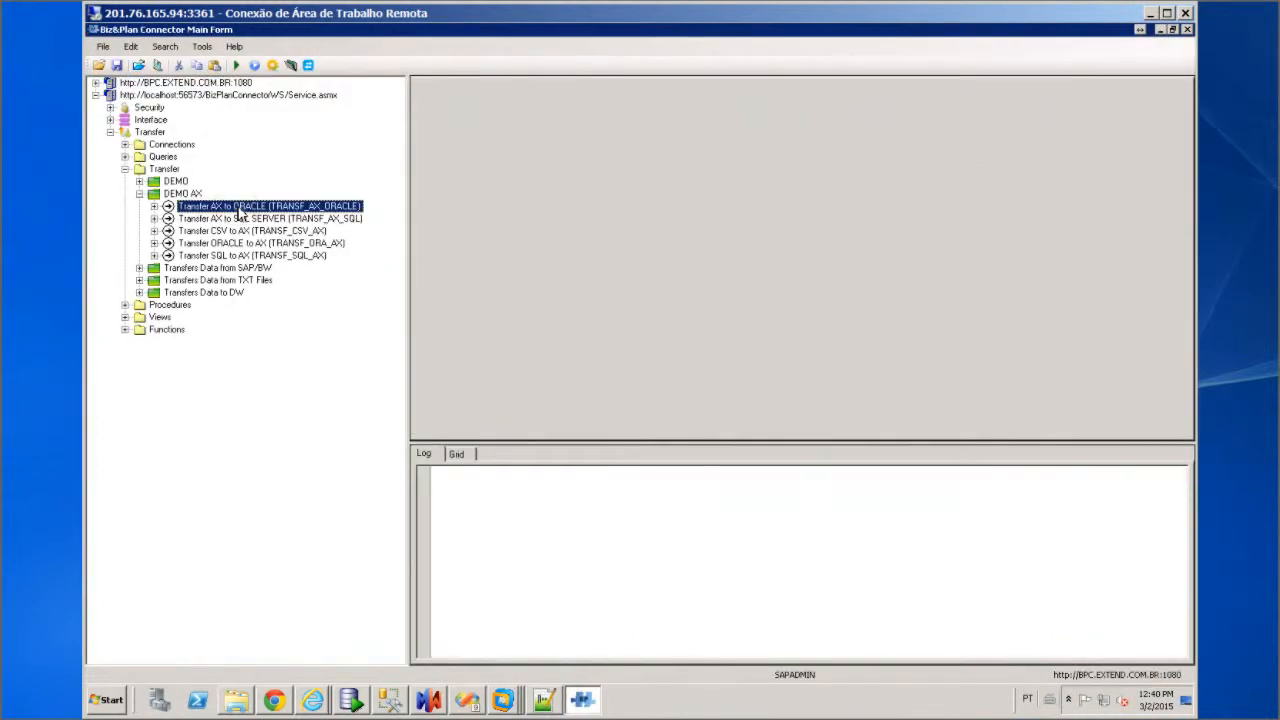
right_click(240, 212)
click(315, 289)
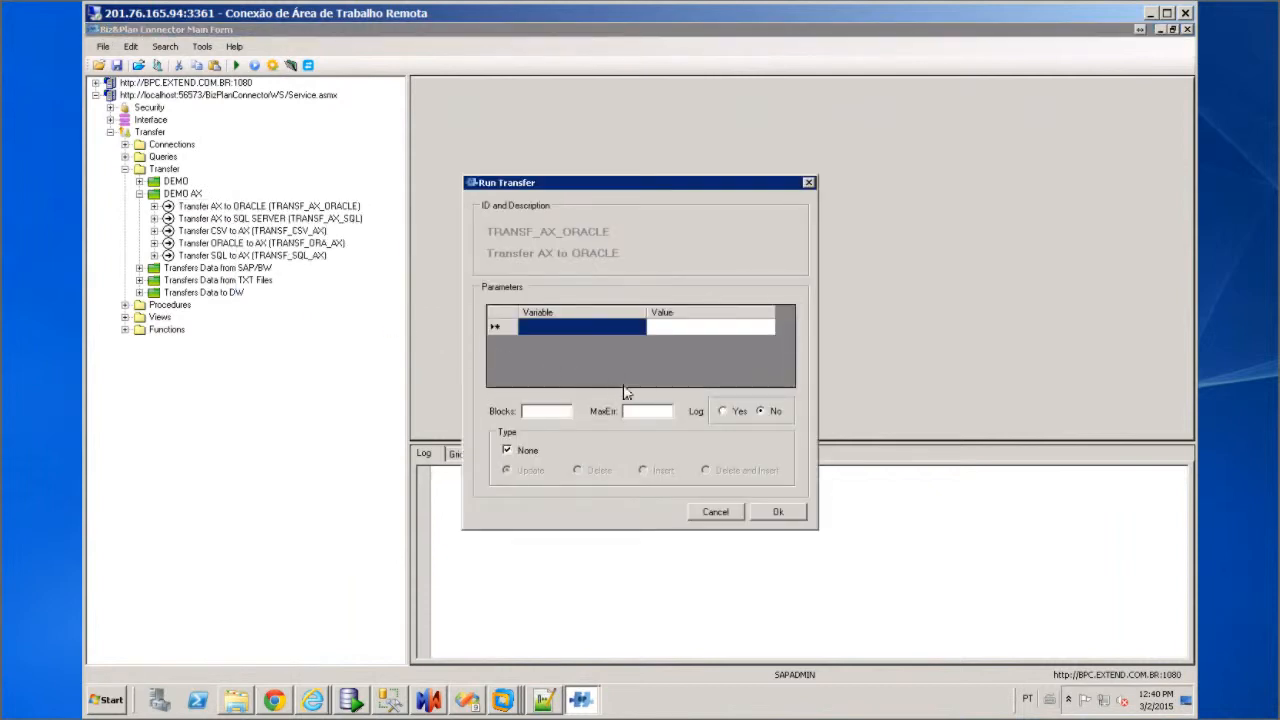
click(723, 411)
click(527, 455)
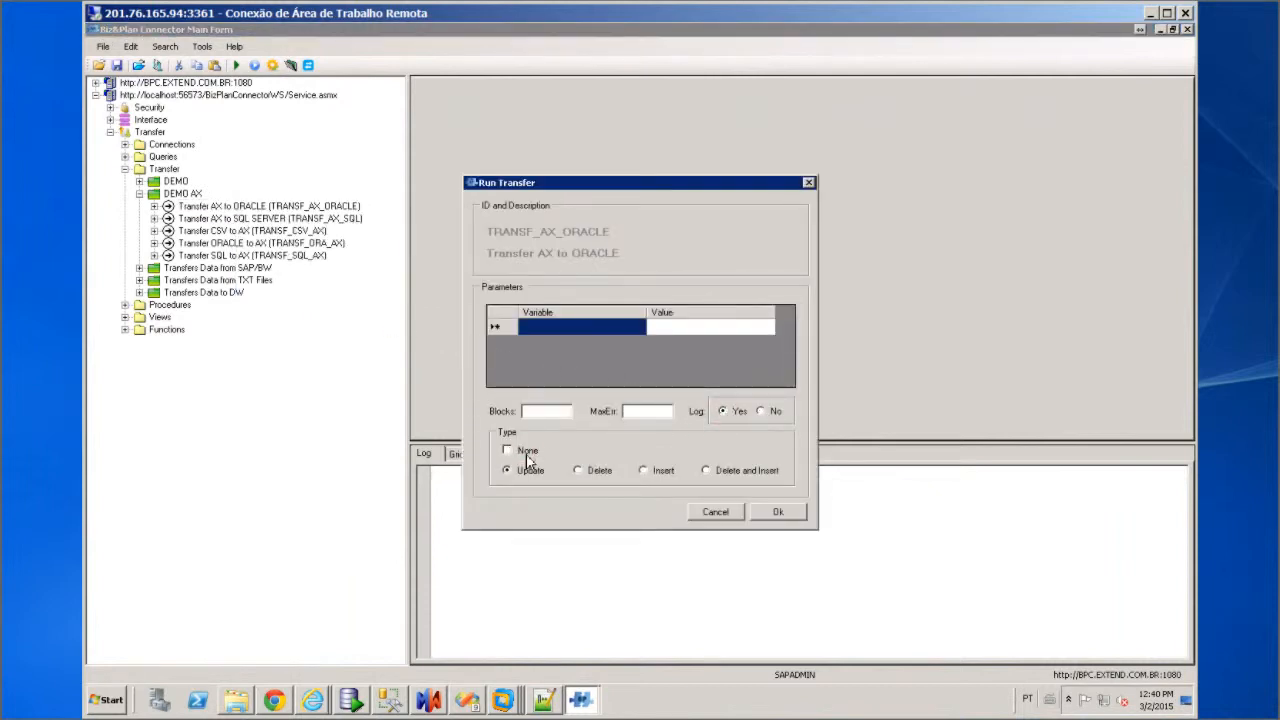
click(779, 513)
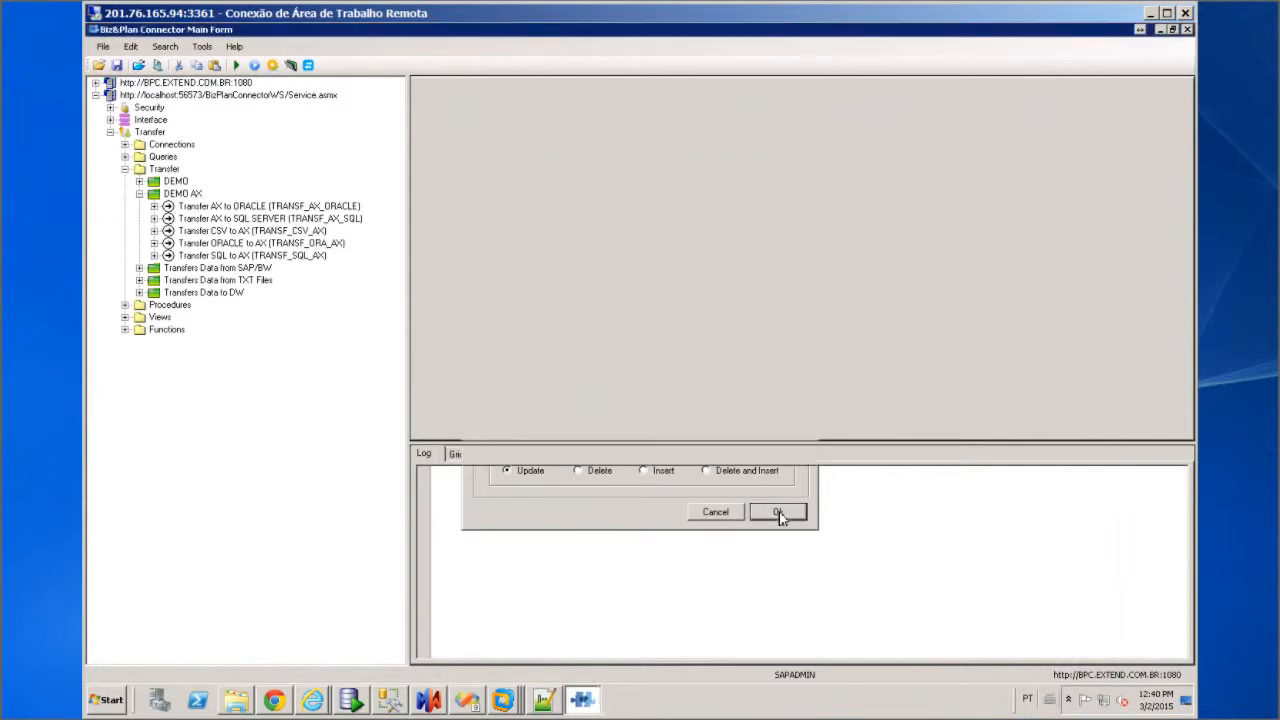
Generate the transfer script, run it, and bring up Oracle SQL Developer
click(548, 388)
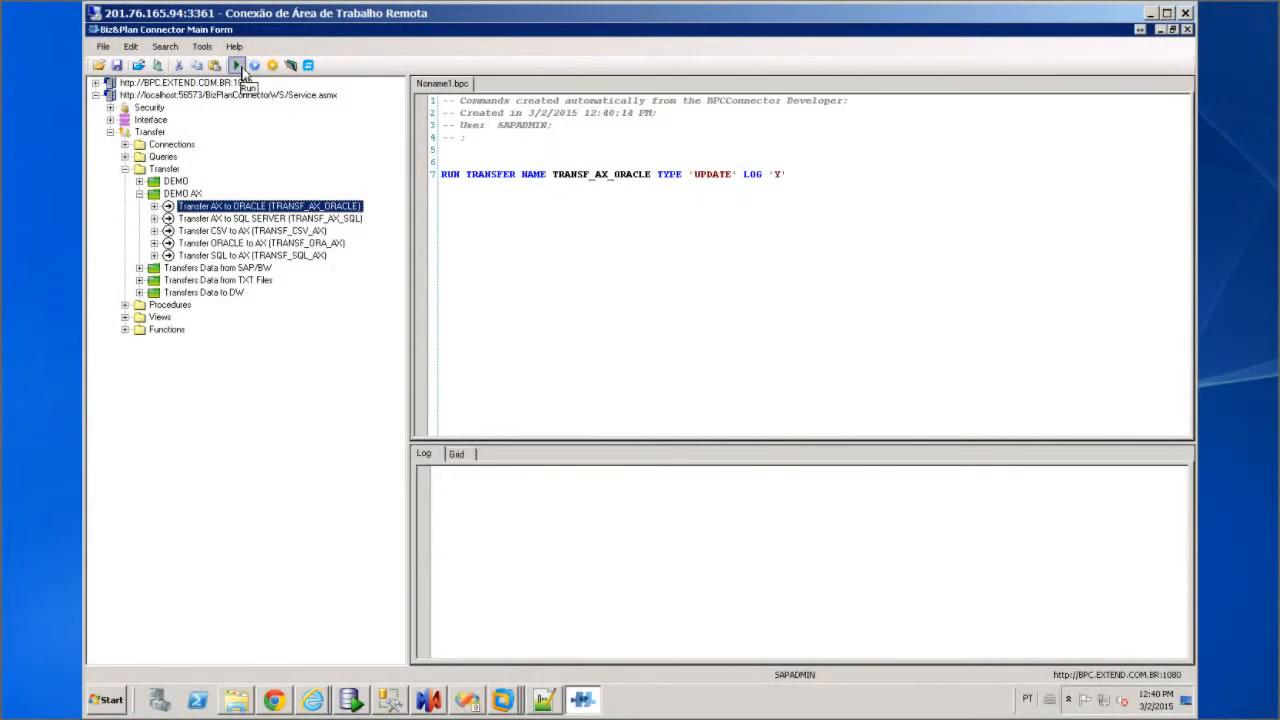
click(237, 66)
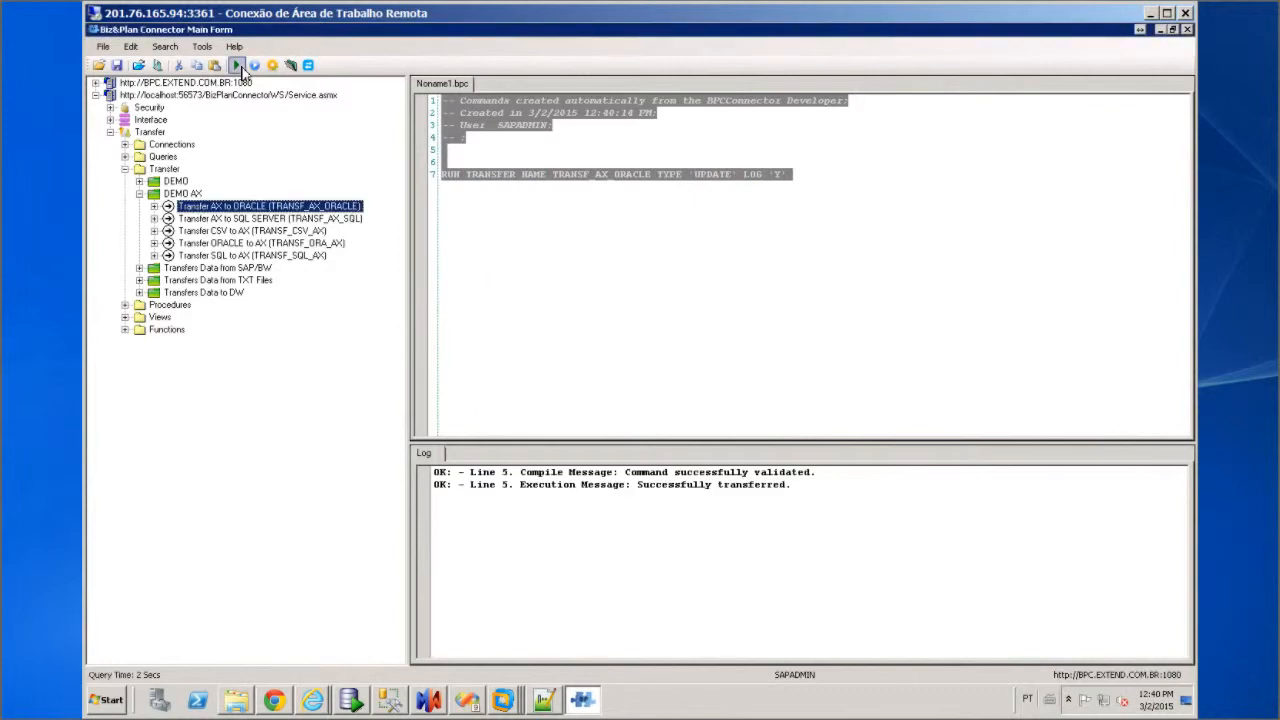
click(362, 698)
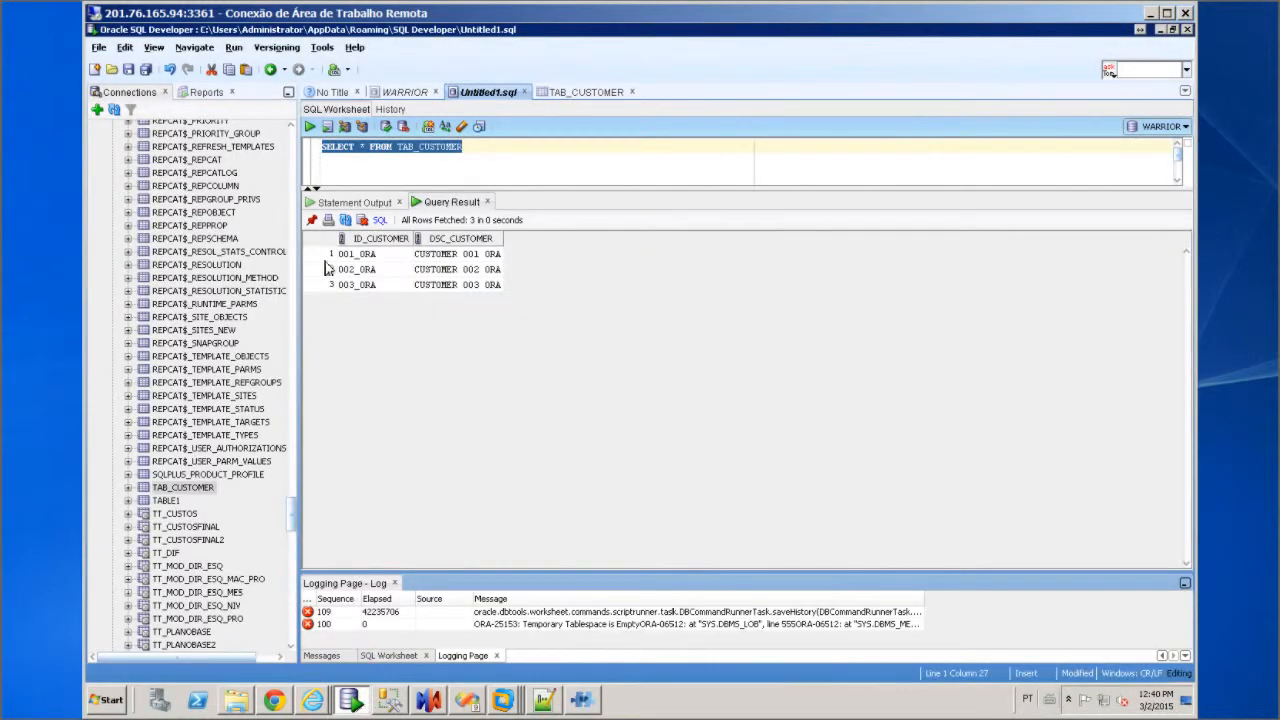
Re-run the TAB_CUSTOMER query to get 11 customers, then select the AX to SQL SERVER transfer
click(311, 128)
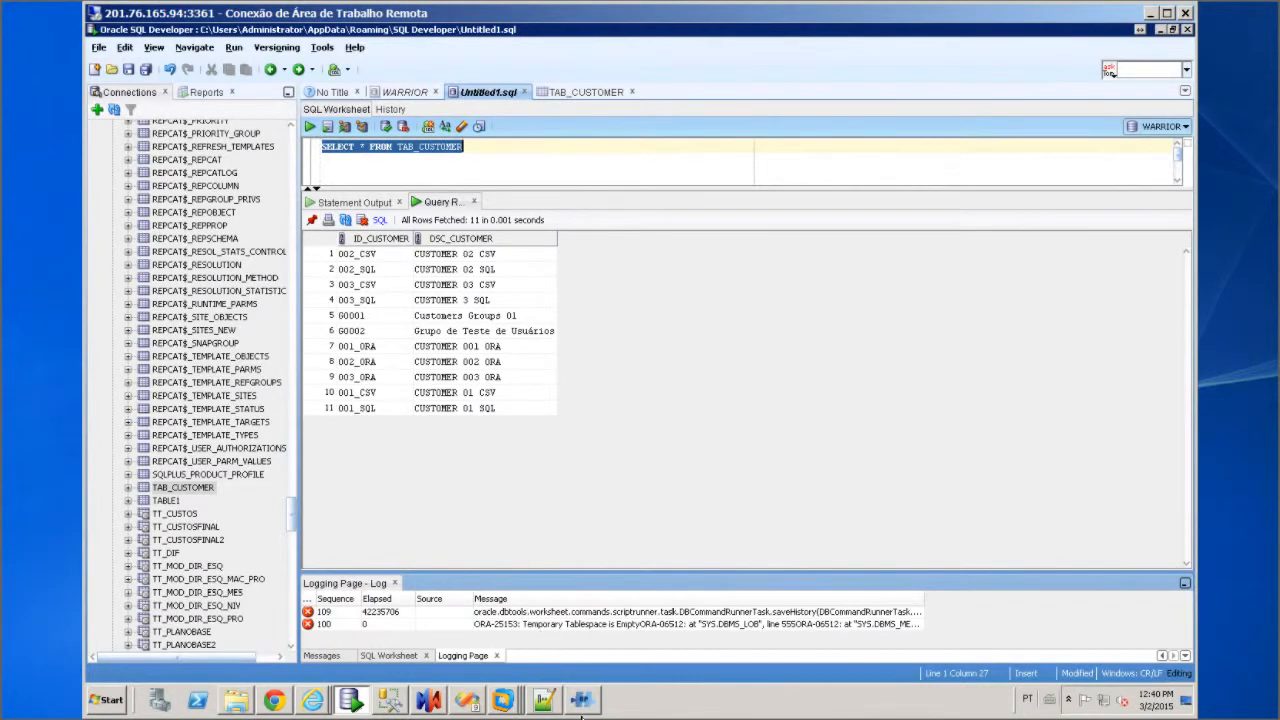
click(581, 705)
click(249, 222)
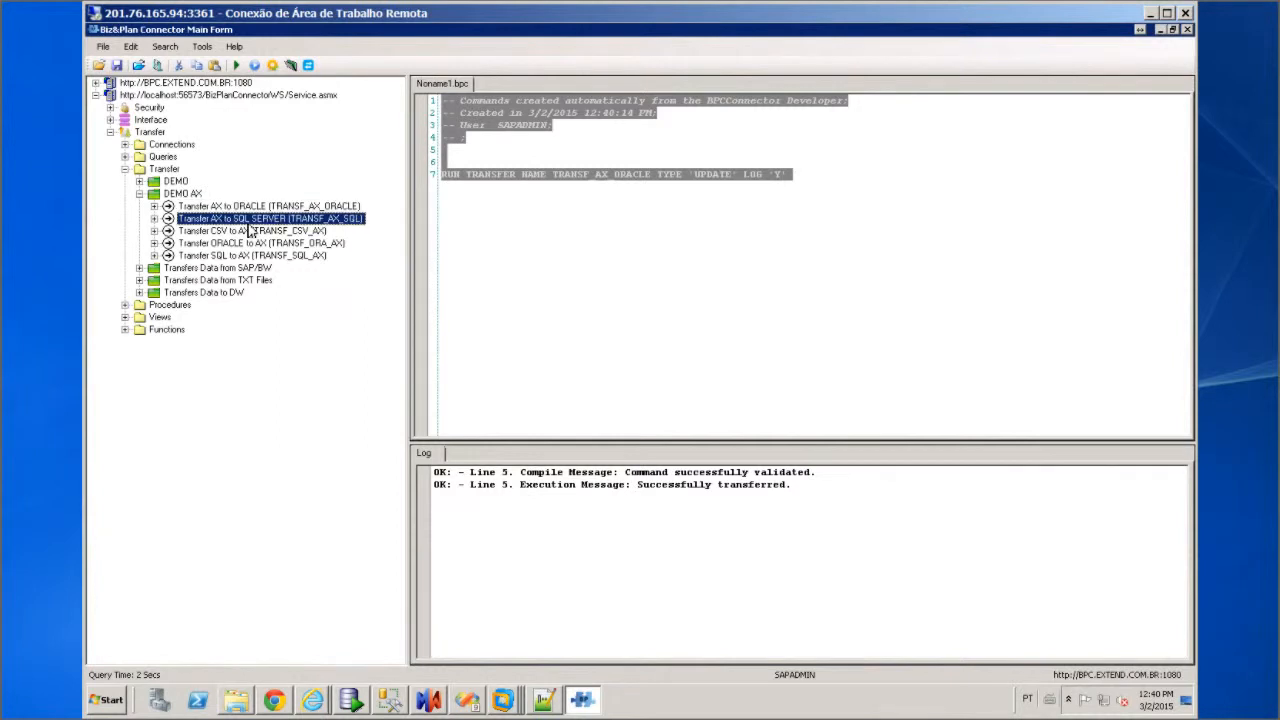
Execute the TRANSF_AX_SQL transfer with logging on and transfer type set to update
right_click(247, 220)
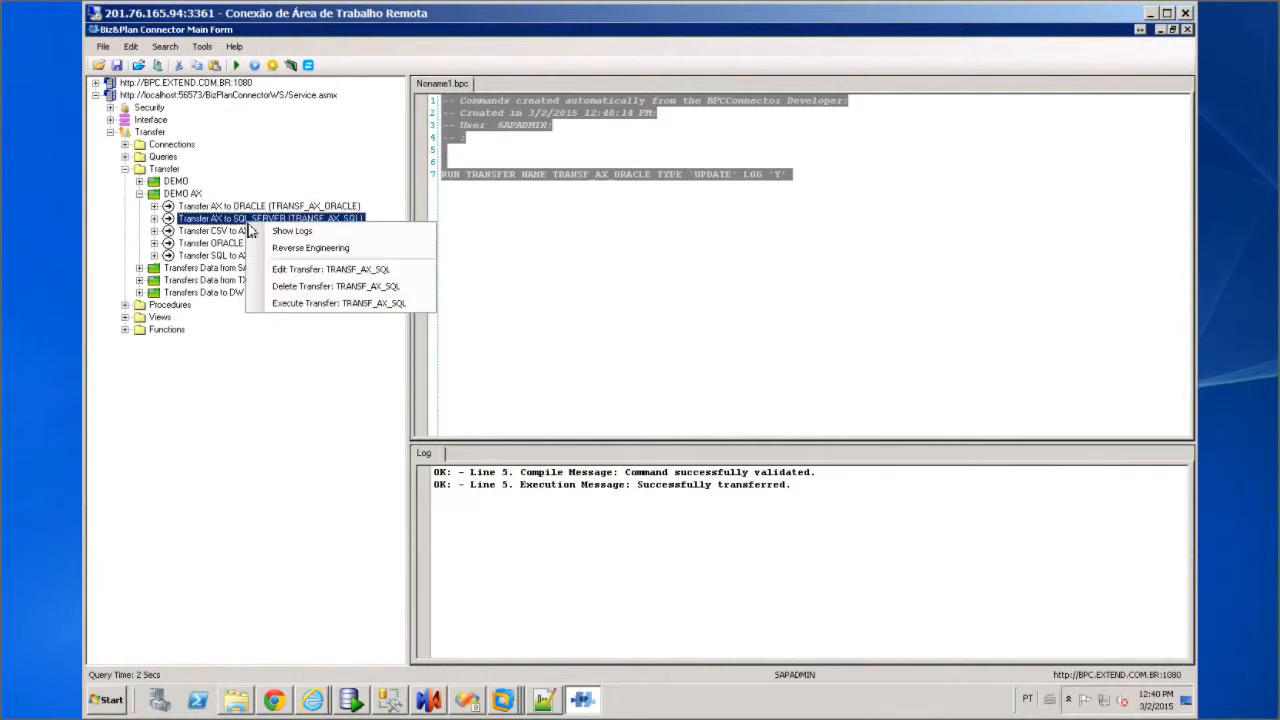
click(330, 305)
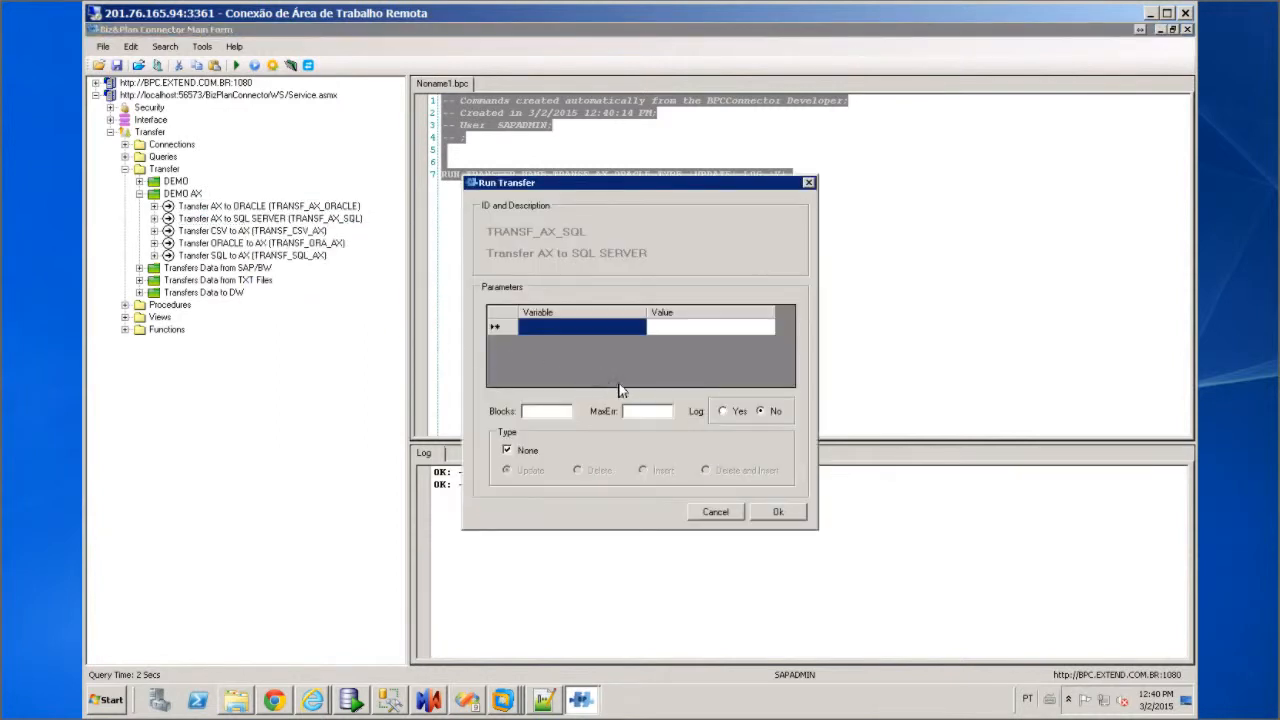
click(726, 412)
click(527, 451)
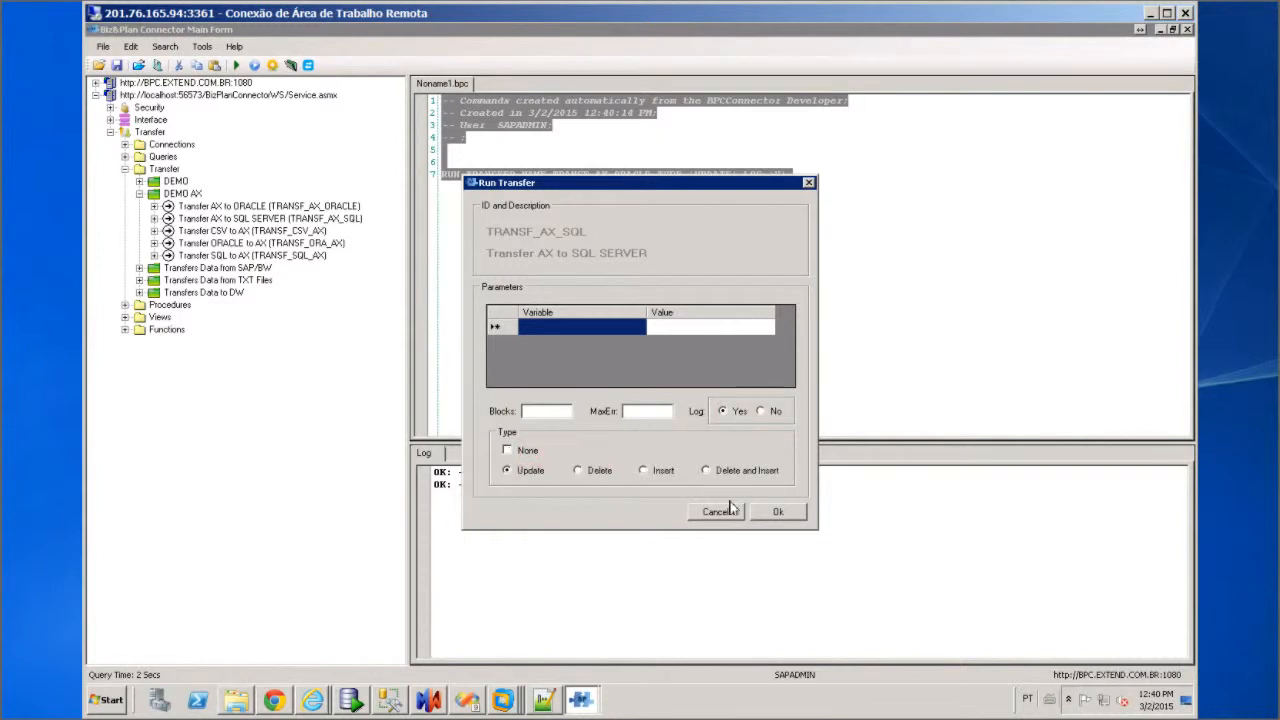
click(778, 513)
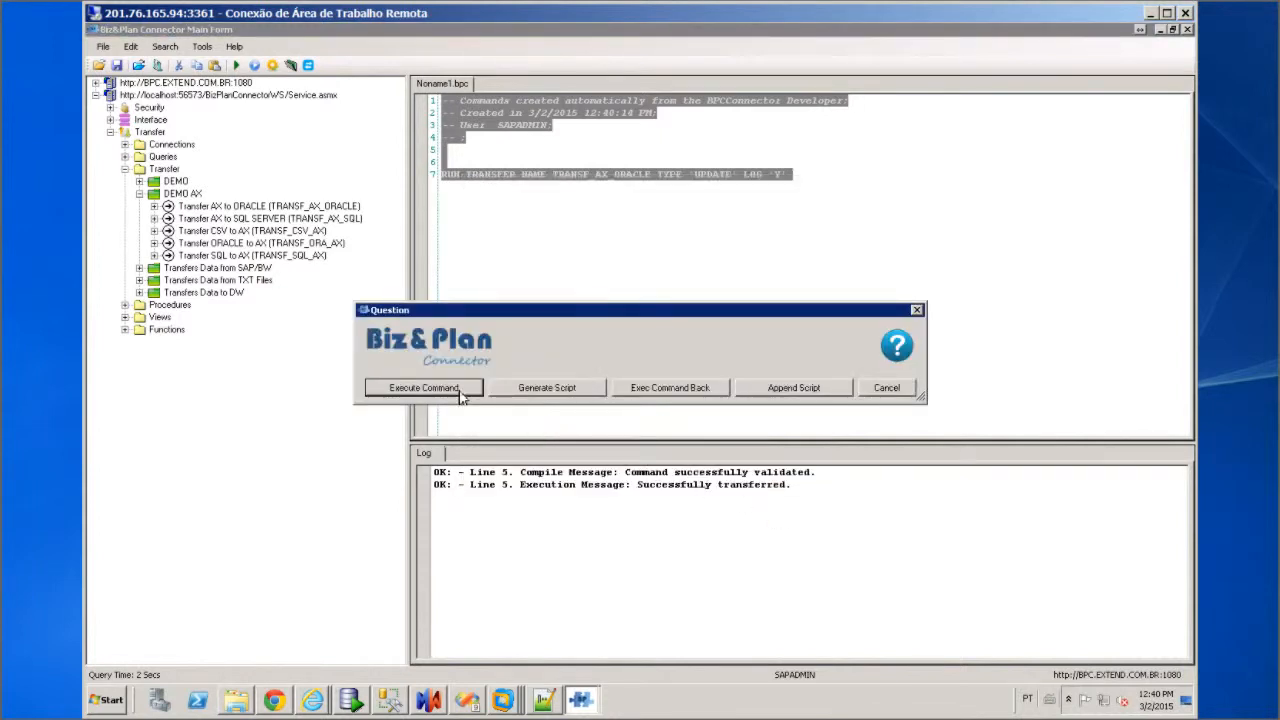
Append the command to the script, run line 15, and re-query TAB_CUSTOMER_AX for 11 rows
click(757, 392)
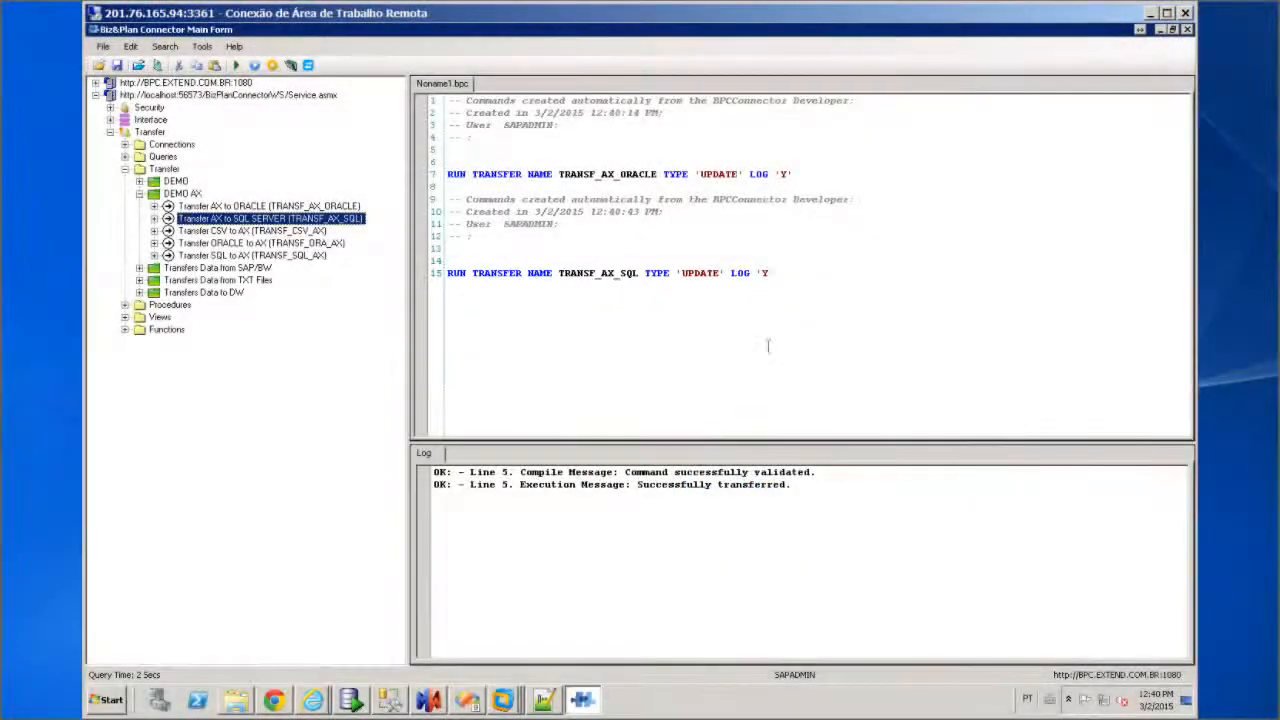
click(805, 273)
drag(632, 273, 451, 278)
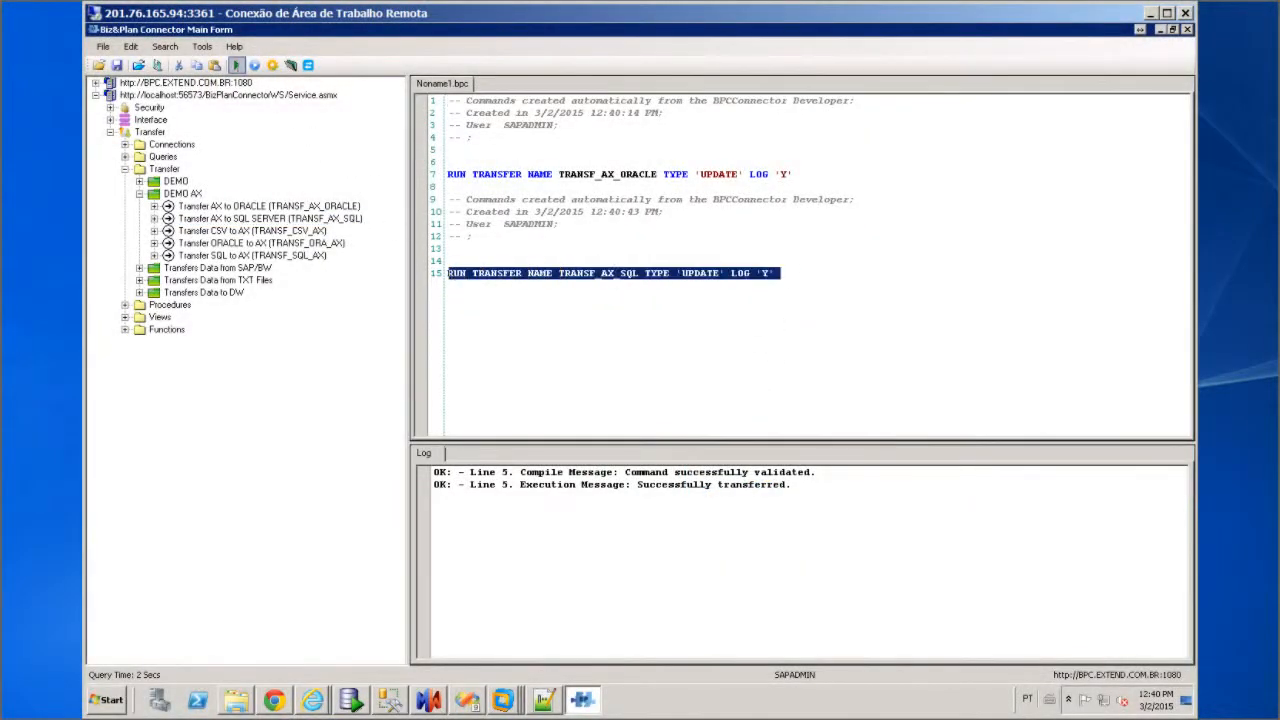
click(236, 65)
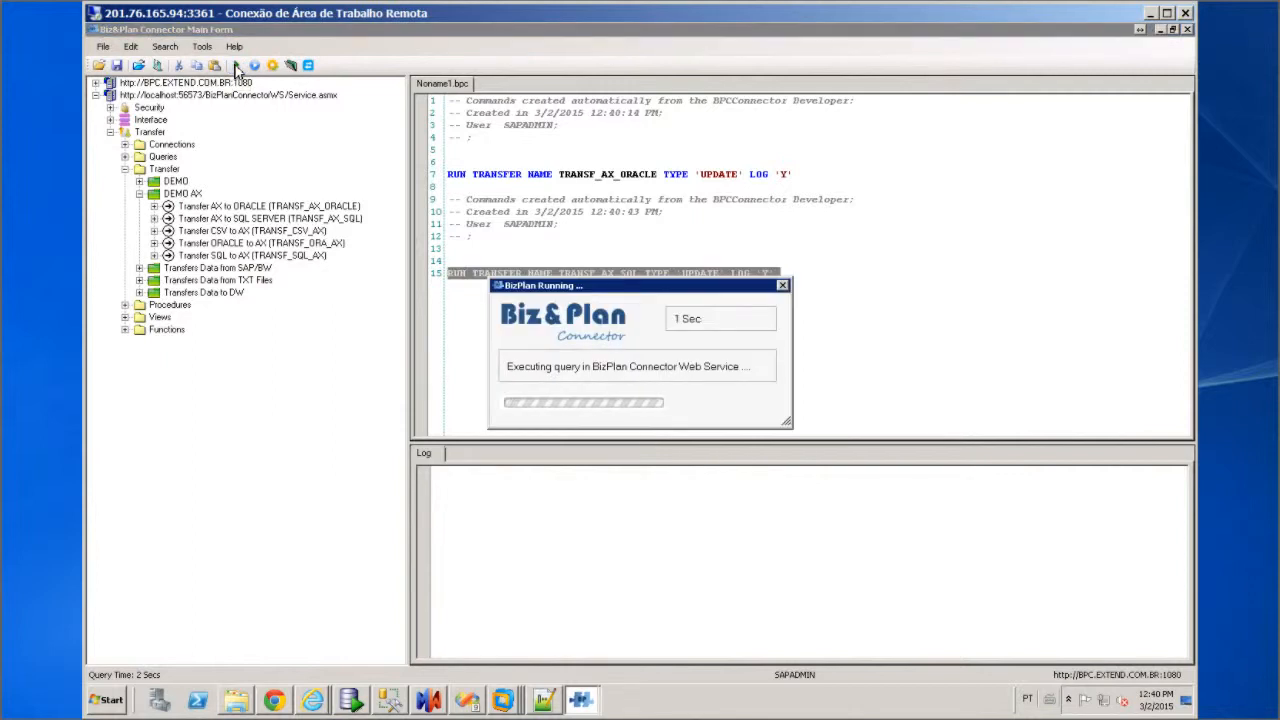
click(390, 700)
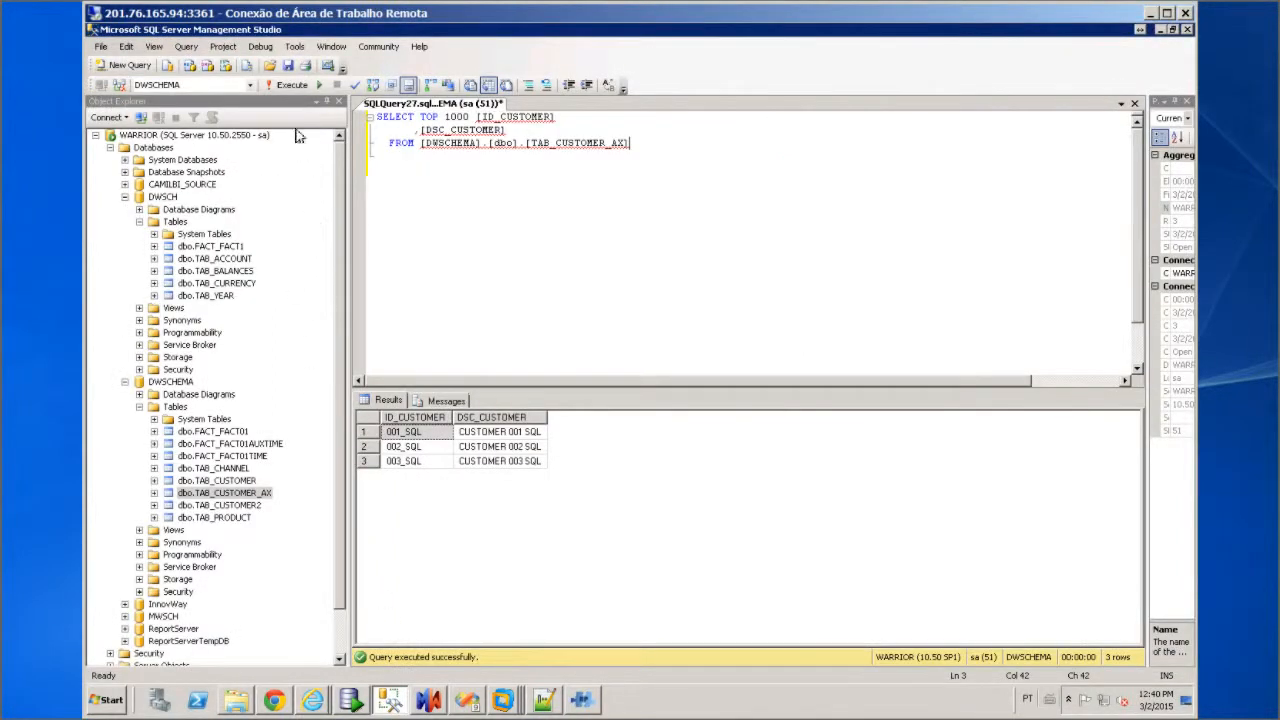
click(287, 83)
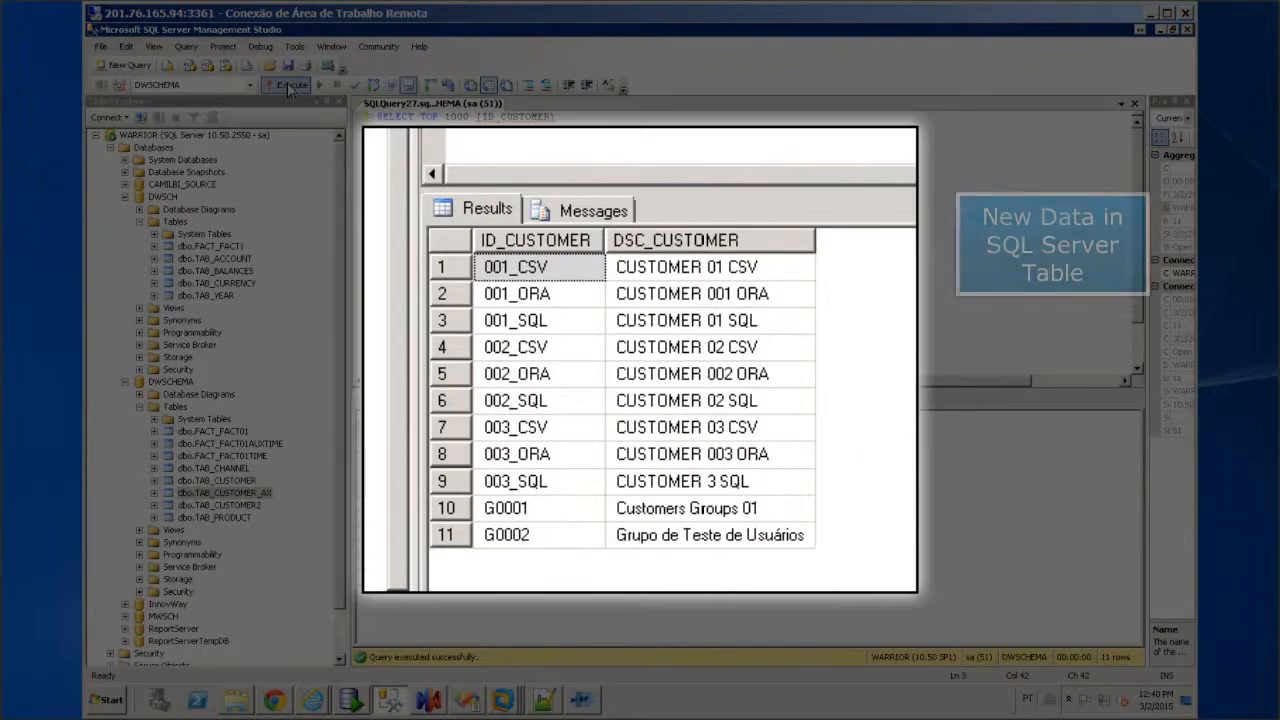